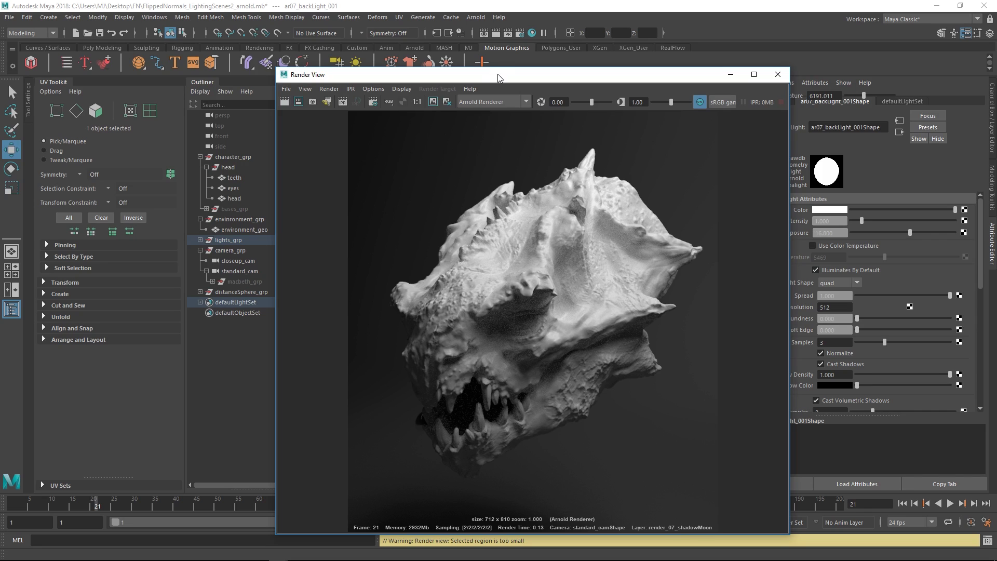
Move the Render View window aside to uncover the scene viewports.
left_click_drag(497, 76, 465, 74)
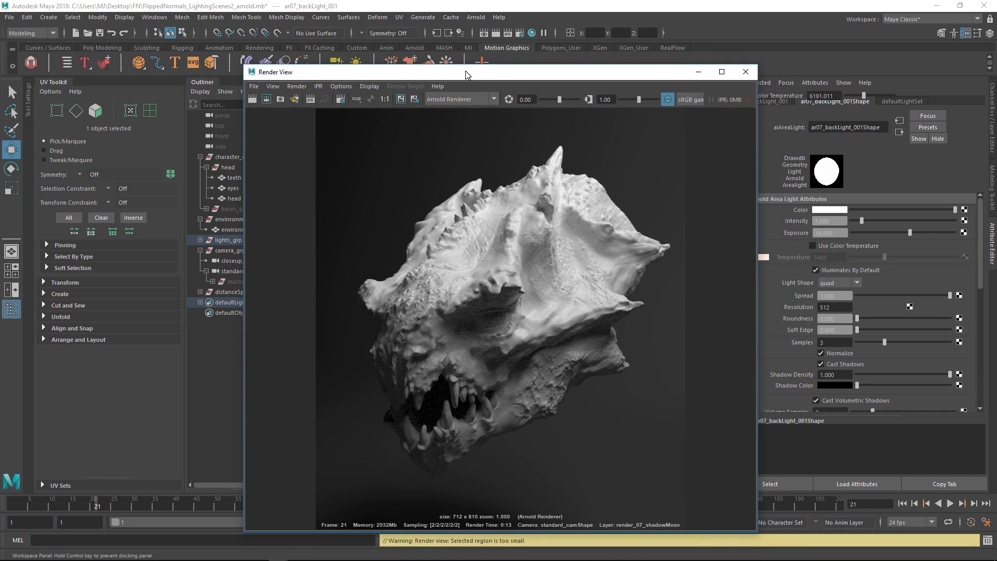
left_click_drag(466, 71, 466, 71)
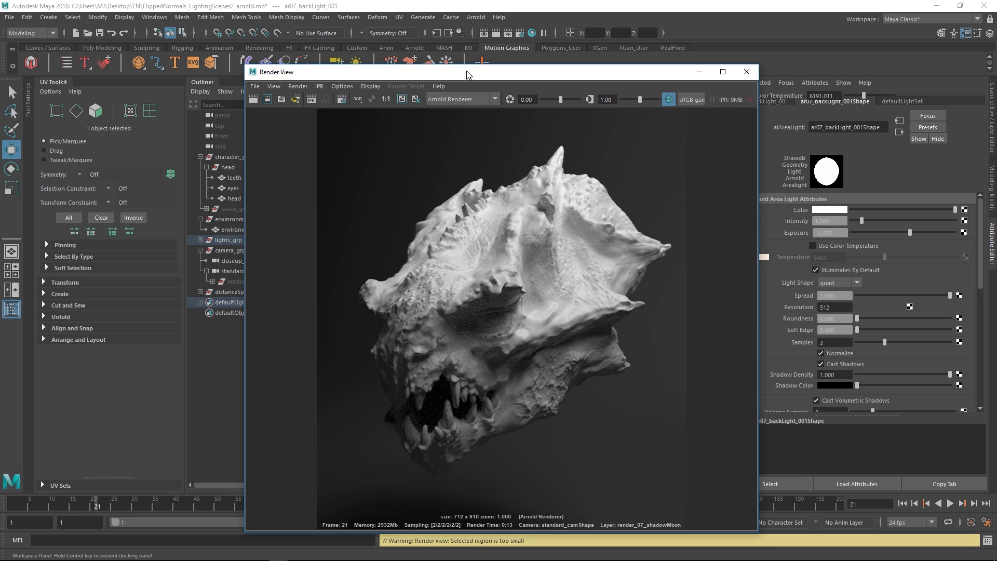
left_click_drag(467, 71, 722, 69)
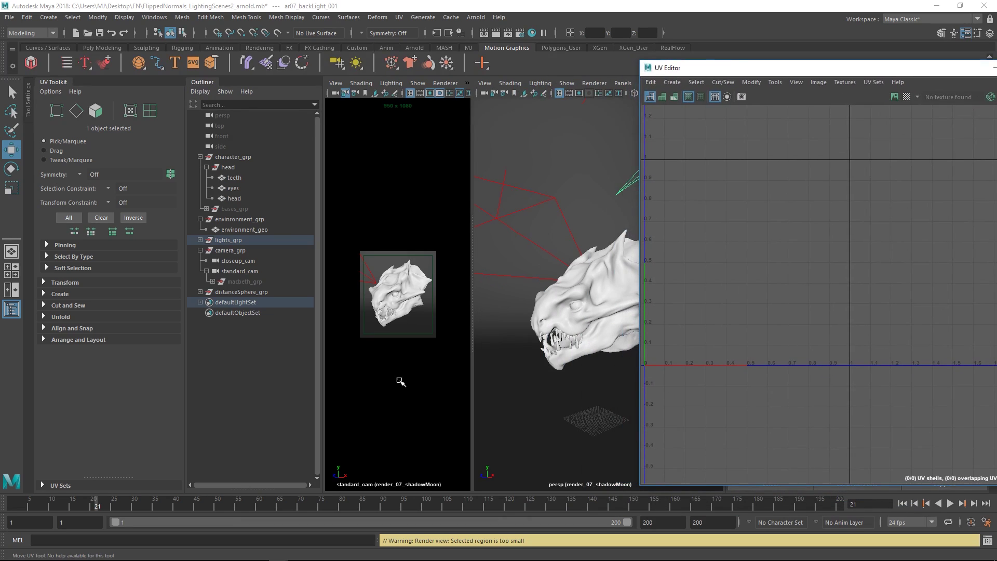
Select the whole head group and bring the UV Editor to the middle of the workspace to show its UV layout.
left_click(573, 271)
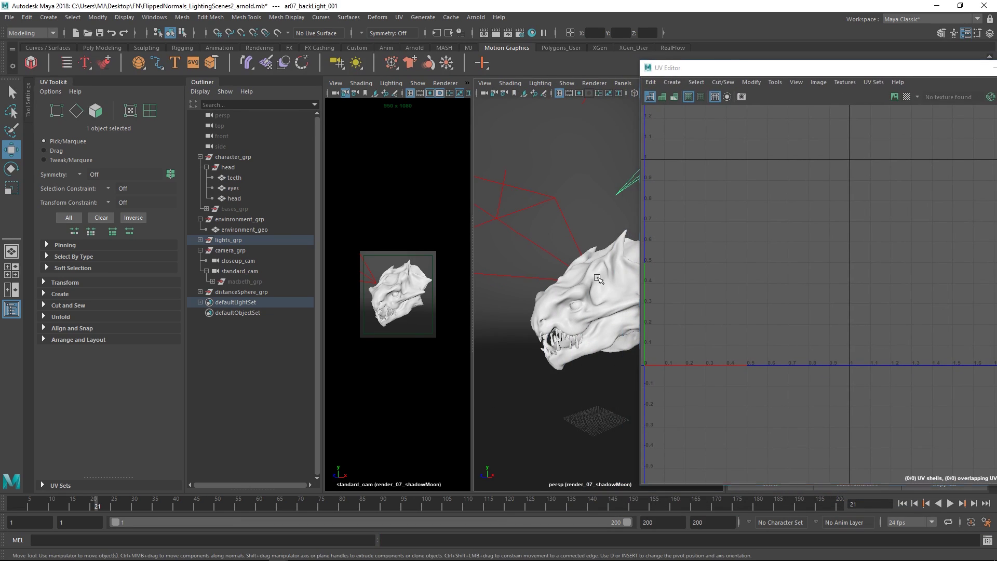
left_click(239, 167)
left_click_drag(765, 73, 397, 105)
scroll(562, 294, "down", 5)
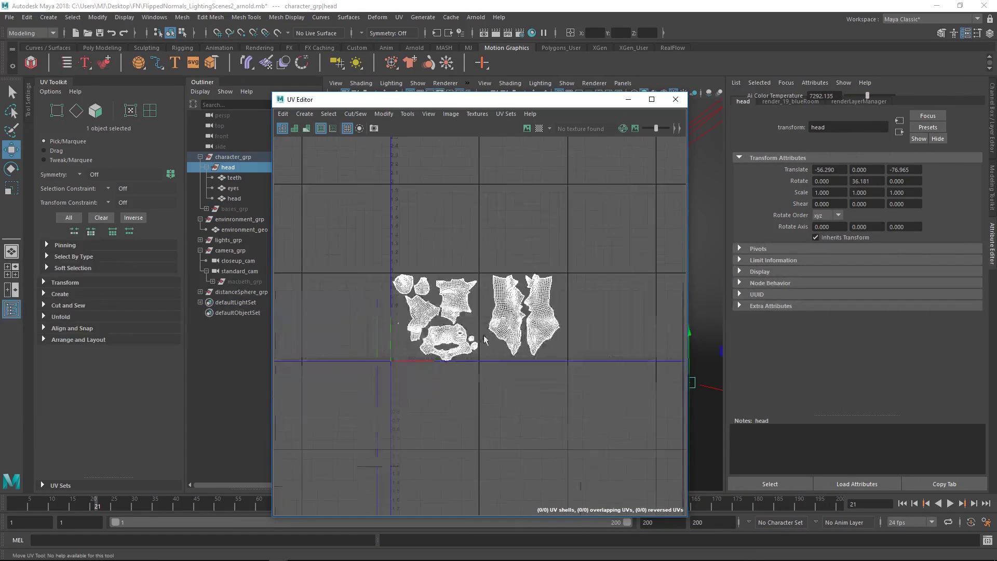
Examine how the head and teeth UV shells are laid out across the UV tiles, and move the UV Editor out of the way.
middle_click_drag(561, 294, 467, 301, "alt")
right_click_drag(506, 300, 422, 294, "alt")
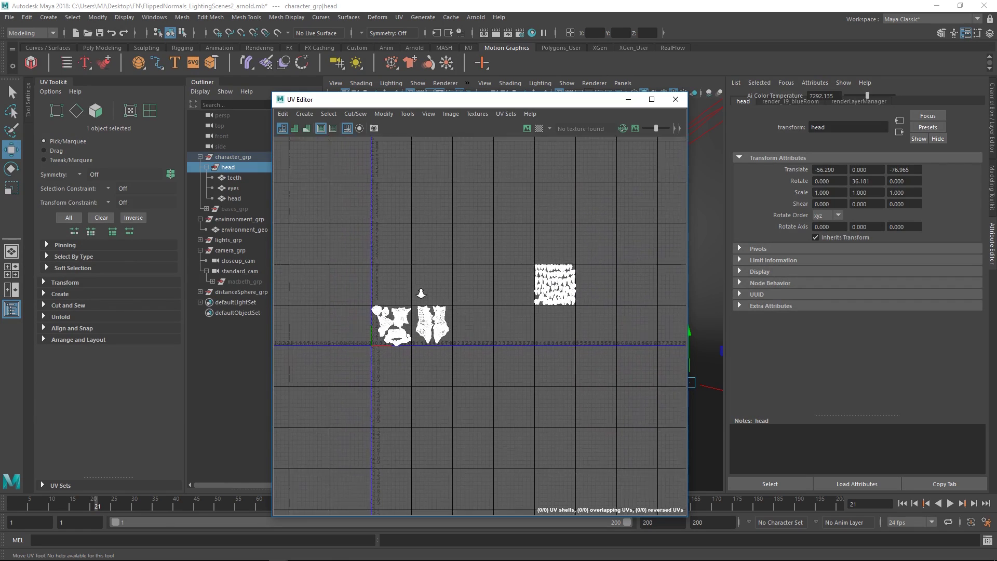
middle_click_drag(520, 319, 476, 324, "alt")
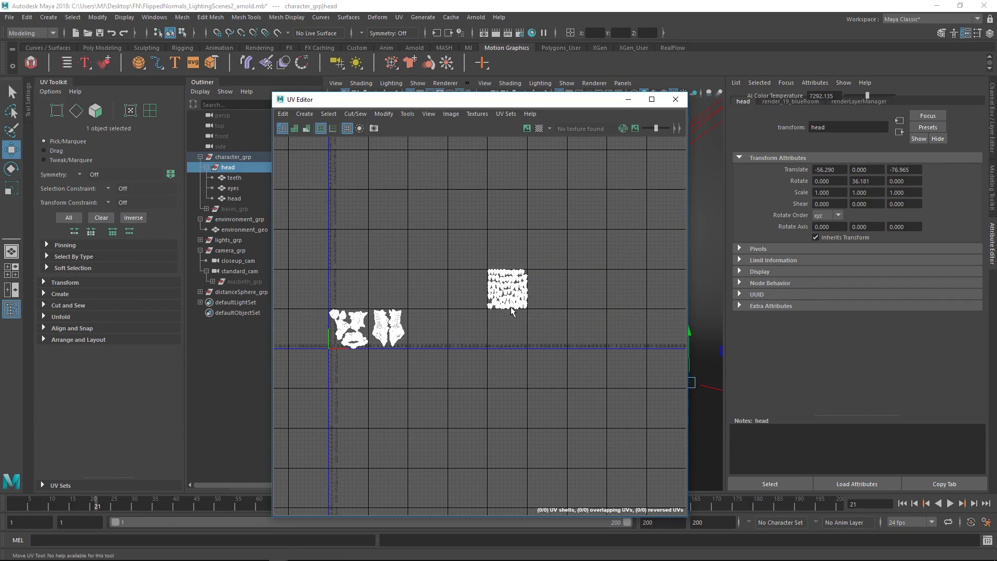
right_click_drag(378, 324, 462, 360, "alt")
middle_click_drag(463, 360, 529, 368, "alt")
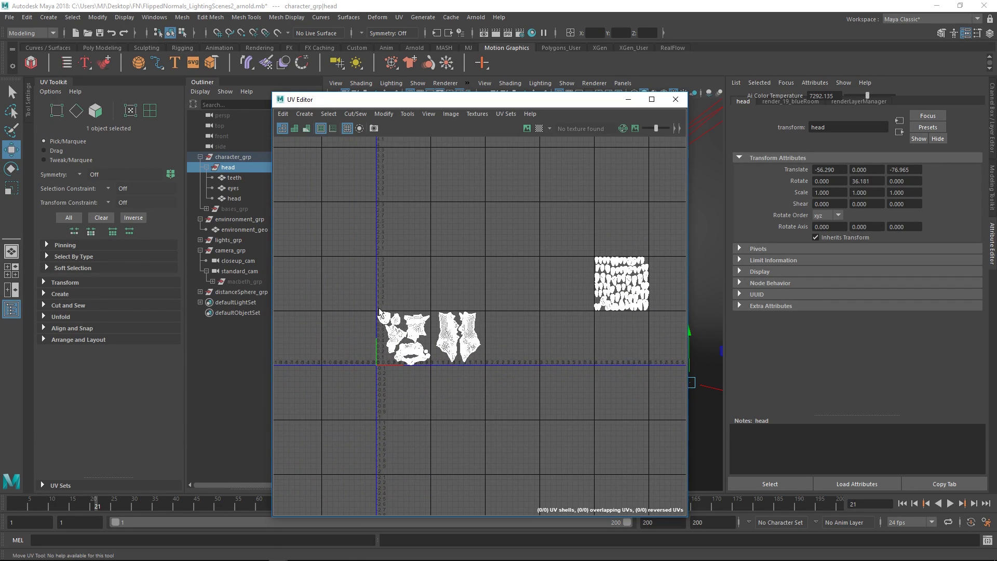
middle_click_drag(595, 310, 470, 331, "alt")
right_click_drag(595, 313, 431, 296, "alt")
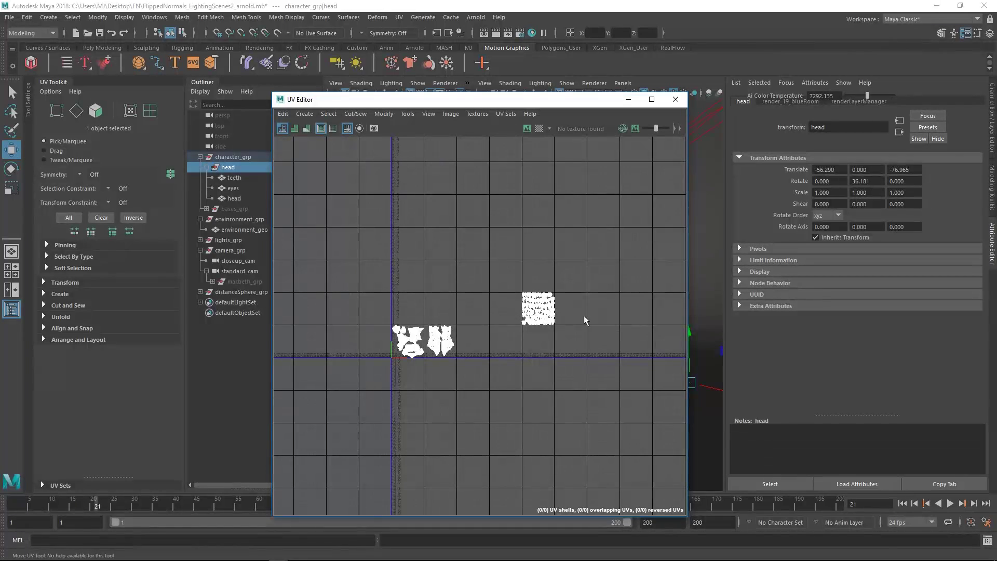
scroll(549, 312, "up", 2)
middle_click_drag(632, 356, 392, 349, "alt")
scroll(525, 338, "down", 1)
scroll(500, 344, "down", 1)
middle_click_drag(465, 341, 418, 345, "alt")
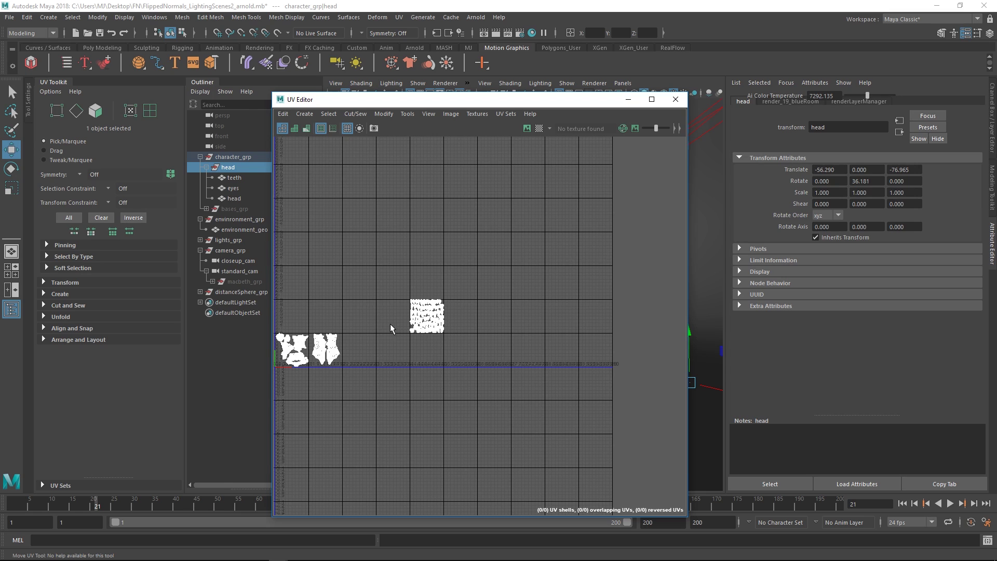
scroll(418, 325, "up", 2)
middle_click_drag(418, 325, 576, 343, "alt")
scroll(543, 341, "down", 2)
middle_click_drag(431, 342, 485, 334, "alt")
scroll(519, 340, "up", 2)
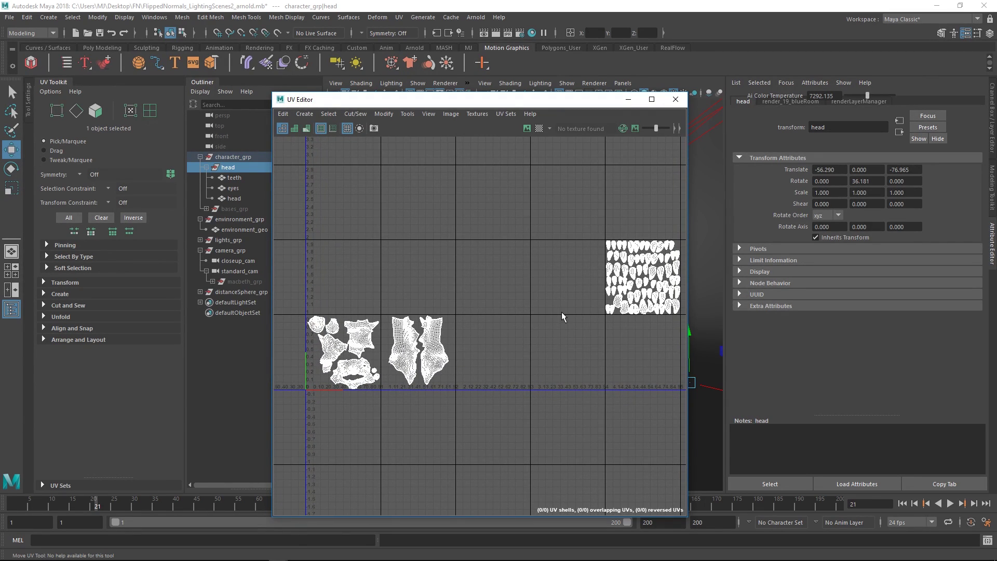
left_click_drag(502, 97, 996, 118)
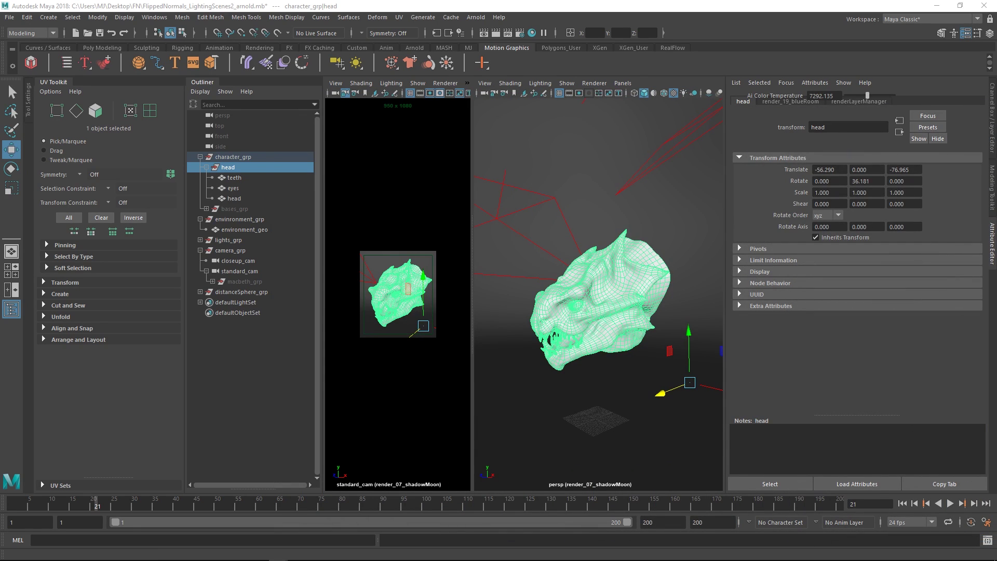
left_click(682, 231)
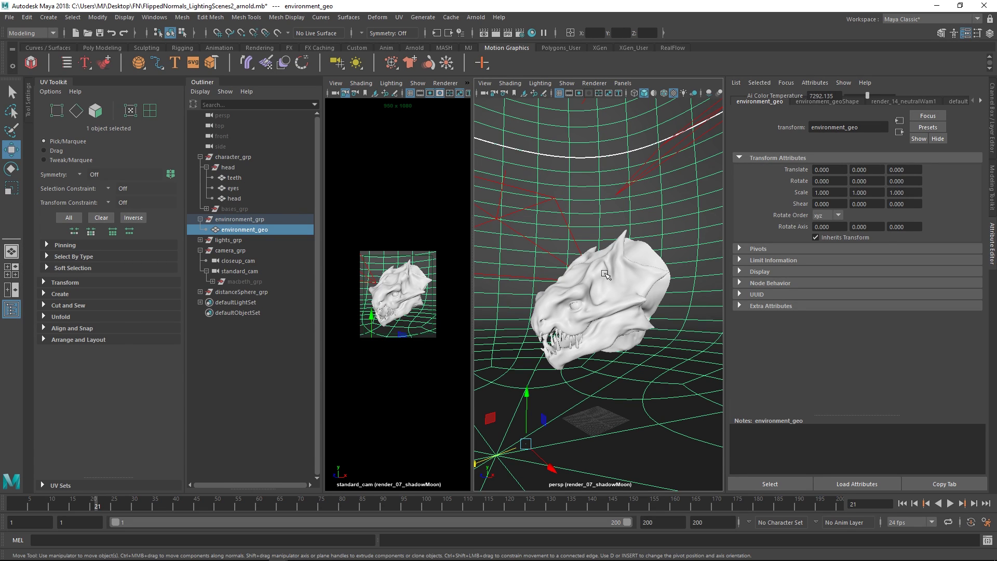
Switch to Photoshop and try brush marks on the disp.1001.exr displacement map, undoing each one.
key("alt+Tab")
left_click(491, 344)
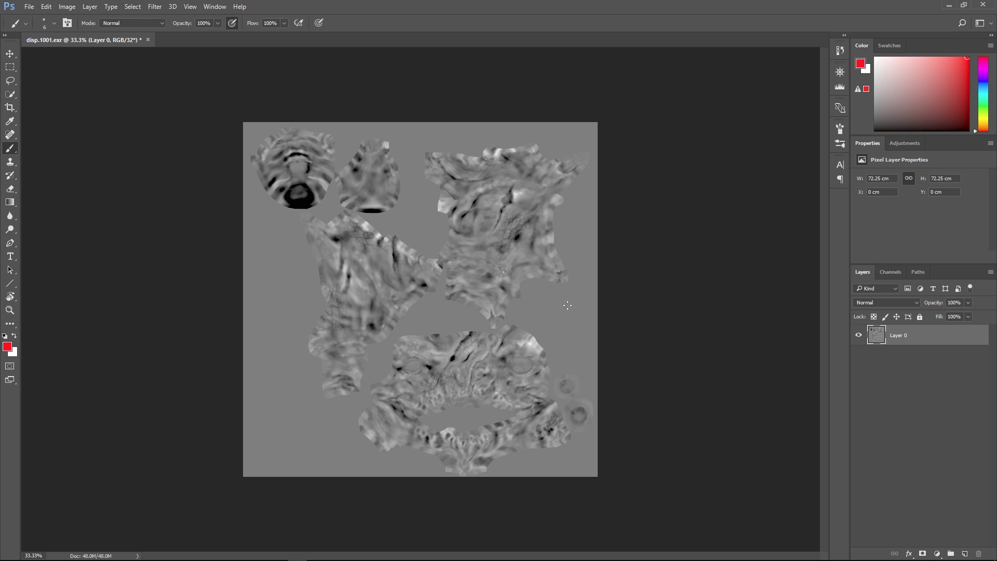
left_click_drag(590, 299, 577, 302)
key("ctrl+z")
left_click_drag(577, 303, 581, 301)
key("ctrl+z")
mouse_move(529, 343)
left_mouse_down()
mouse_move(522, 338)
mouse_move(538, 347)
left_mouse_up()
key("ctrl+z")
left_click_drag(403, 246, 388, 271)
key("ctrl+z")
key("d")
Switch to ZBrush and change the creature head's material to BasicMaterial.
key("alt+Tab")
left_click(434, 372)
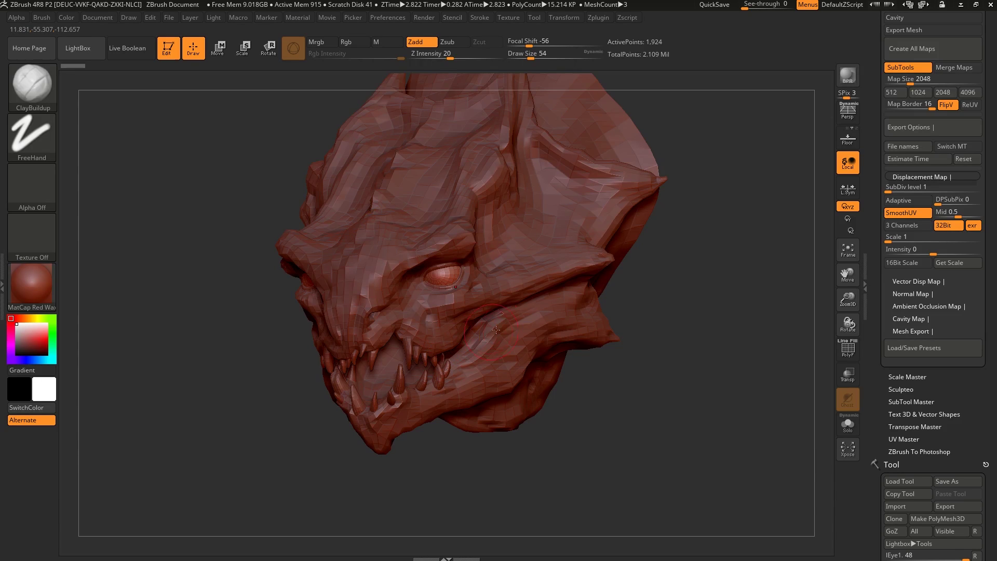
right_click_drag(577, 316, 552, 344)
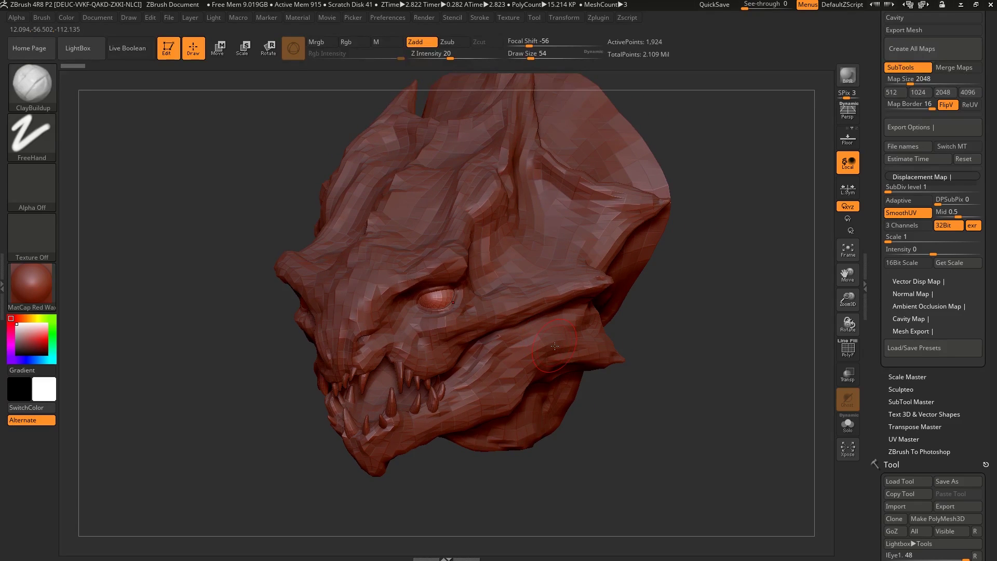
left_click(37, 268)
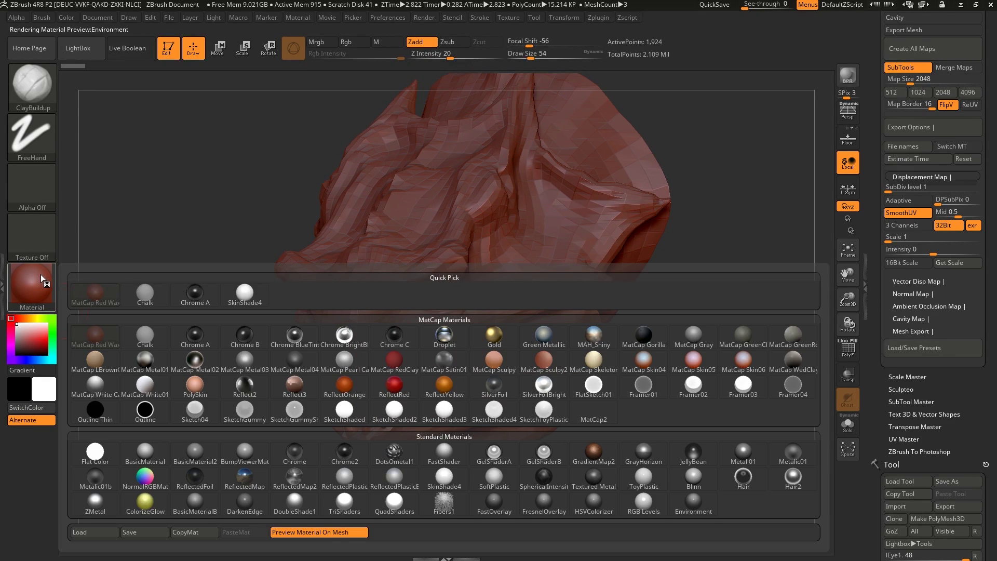
left_click(136, 448)
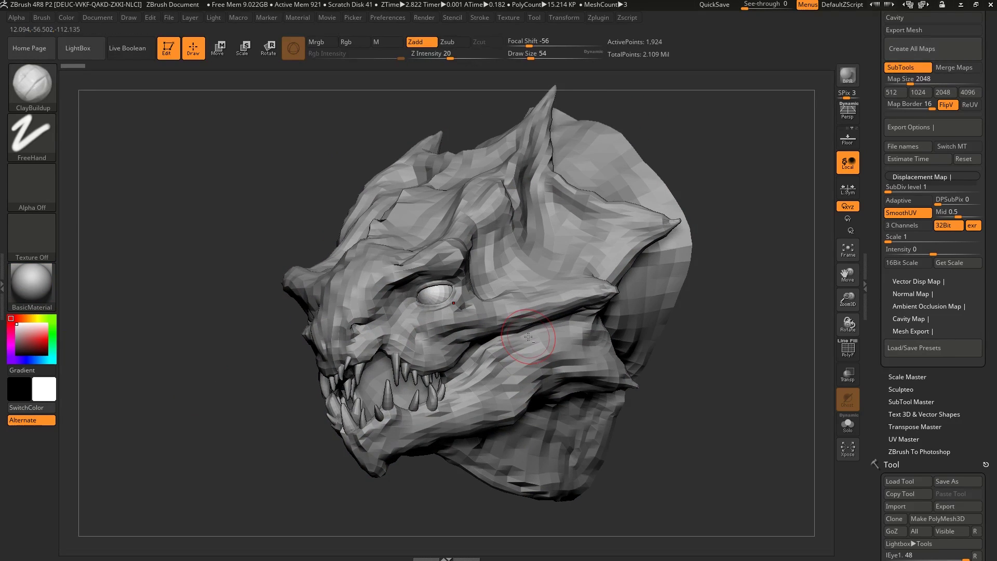
Raise the creature head to its highest subdivision level and inspect the sculpted detail from the side and front.
key("d")
key("d")
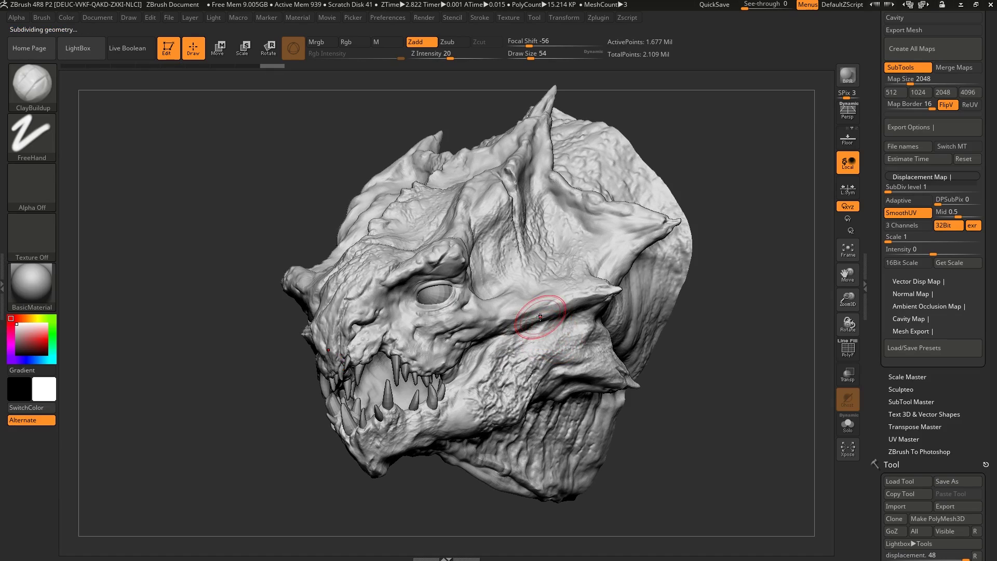
mouse_move(540, 317)
right_mouse_down()
mouse_move(488, 317)
mouse_move(498, 286)
mouse_move(576, 311)
mouse_move(567, 356)
mouse_move(550, 332)
mouse_move(568, 341)
right_mouse_up()
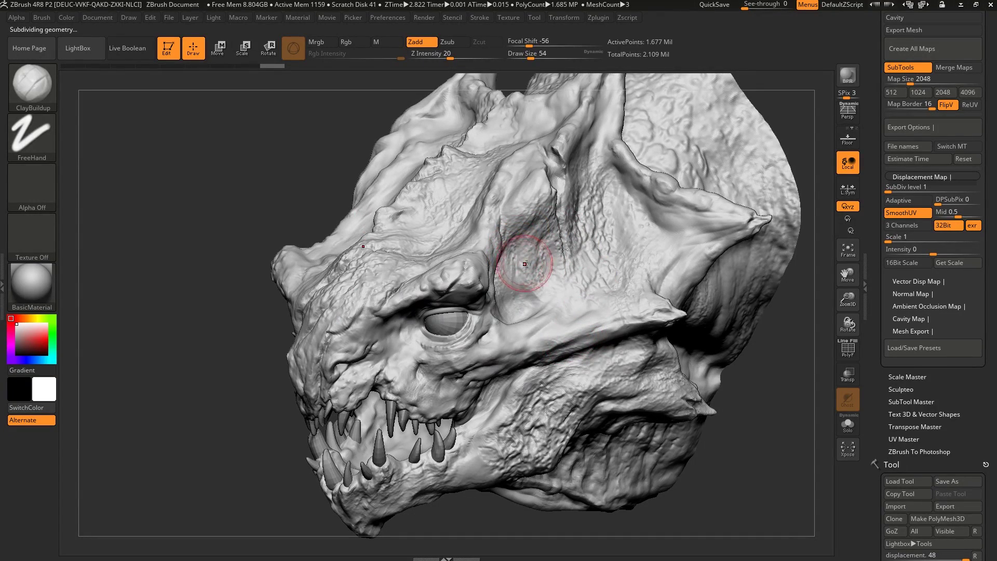
mouse_move(449, 357)
right_mouse_down("alt")
mouse_move(510, 341)
mouse_move(563, 342)
right_mouse_up("alt")
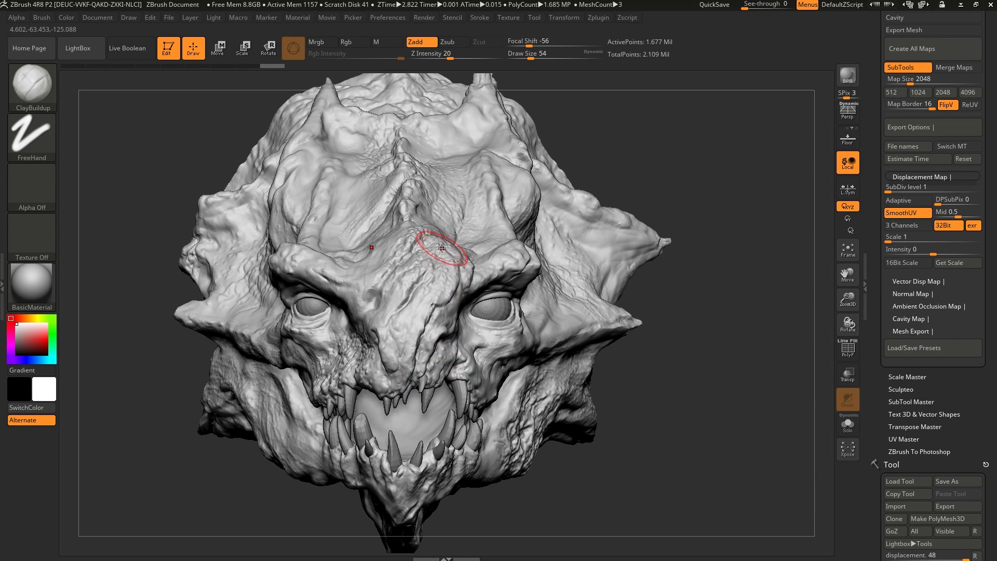
mouse_move(566, 301)
right_mouse_down()
mouse_move(563, 333)
mouse_move(549, 342)
mouse_move(543, 529)
right_mouse_up()
Inspect the polygon wireframe around the eye, turn the wireframe off again and view the whole head.
key("shift+f")
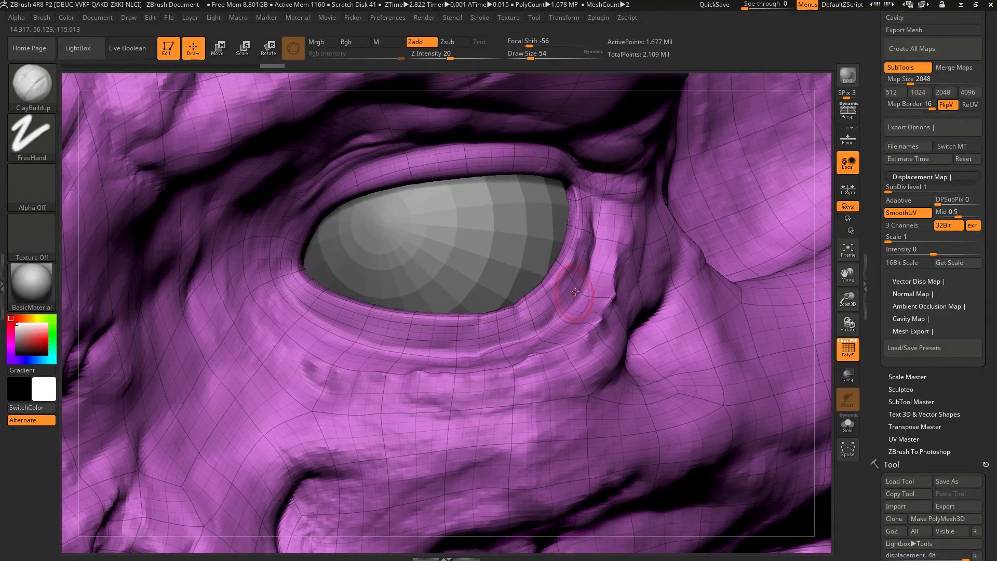
right_click_drag(549, 407, 534, 197, "ctrl")
key("shift+f")
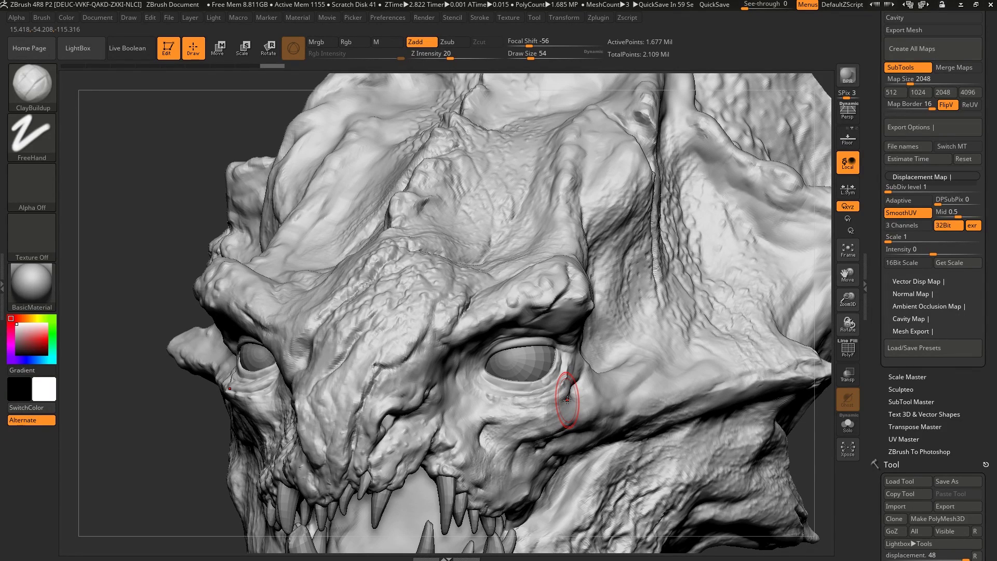
mouse_move(567, 400)
left_mouse_down()
mouse_move(619, 407)
mouse_move(596, 392)
mouse_move(613, 394)
left_mouse_up()
mouse_move(658, 382)
right_mouse_down("alt")
mouse_move(631, 294)
mouse_move(468, 249)
mouse_move(558, 311)
mouse_move(508, 316)
mouse_move(494, 294)
mouse_move(509, 297)
right_mouse_up("alt")
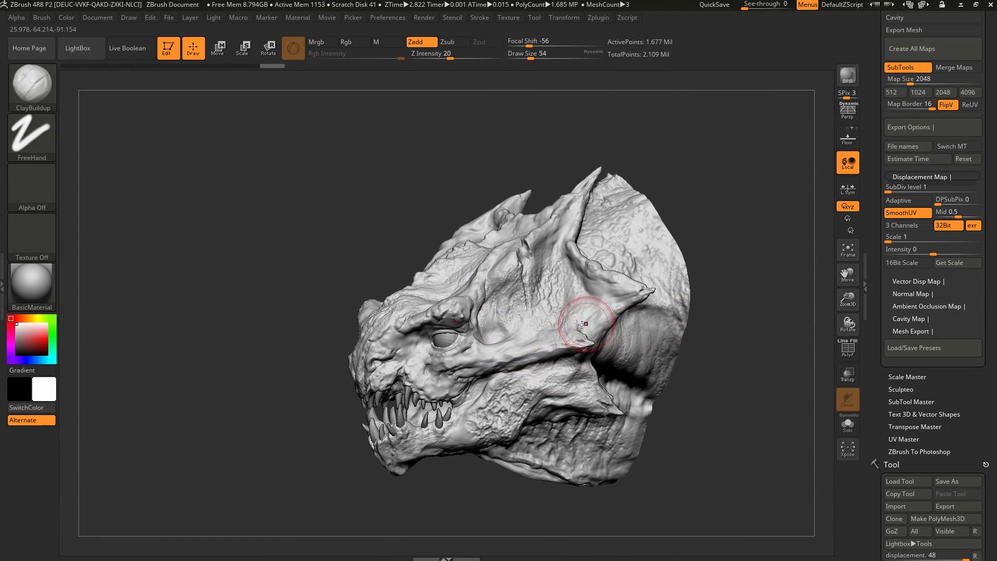
right_click_drag(590, 318, 575, 330)
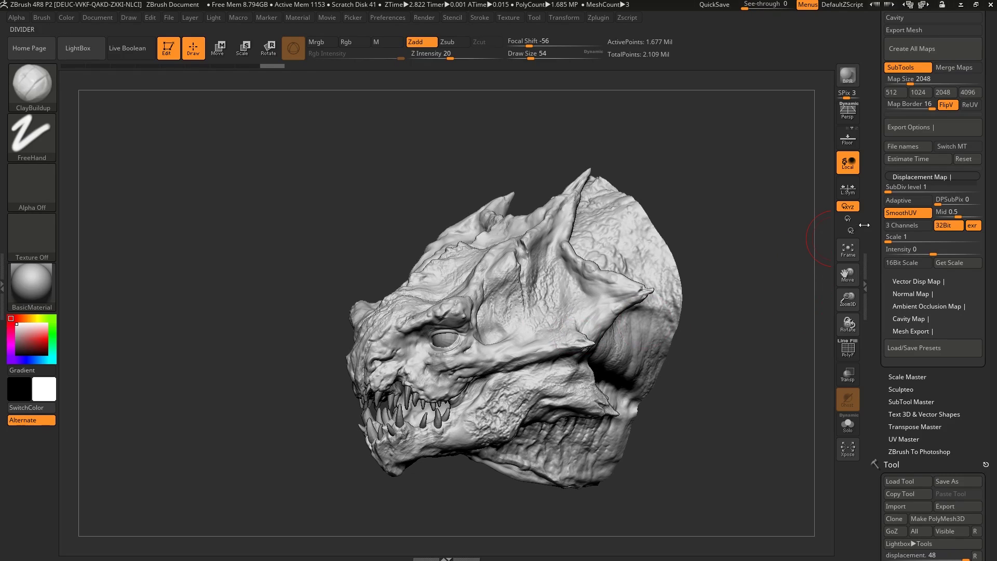
Review the displacement export settings of the Multi Map Exporter plugin.
left_click_drag(877, 215, 876, 260)
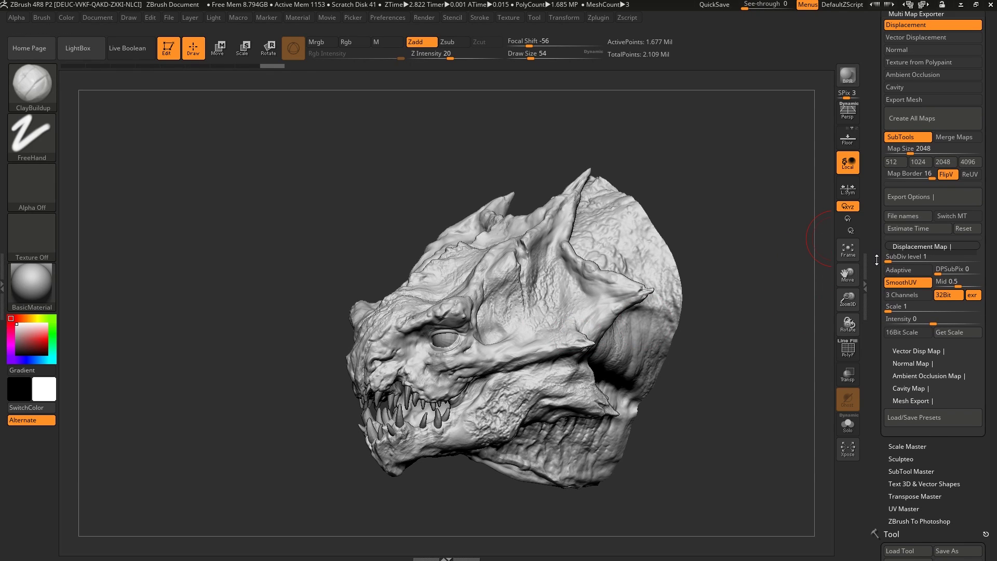
scroll(877, 260, "up", 5)
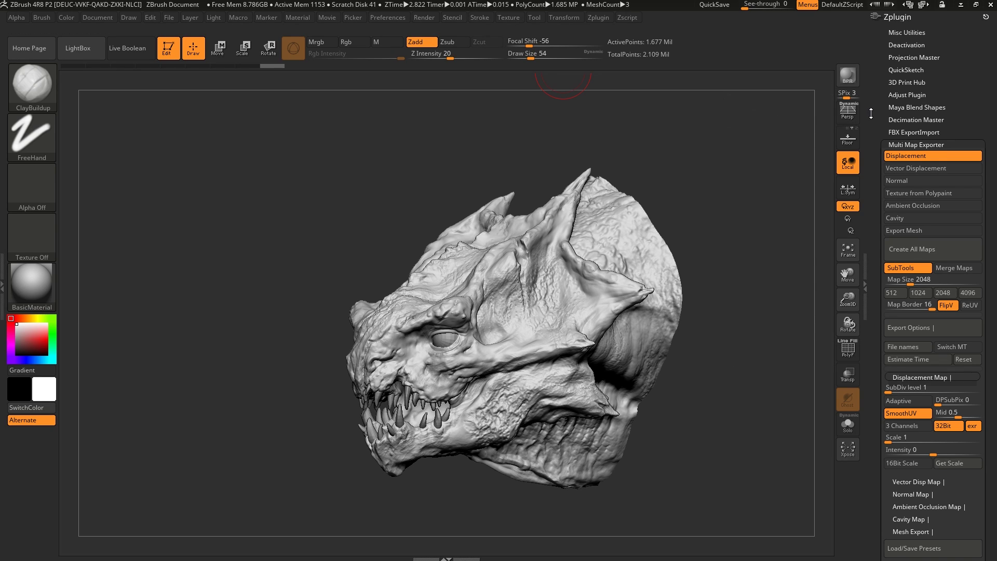
left_click_drag(871, 116, 859, 91)
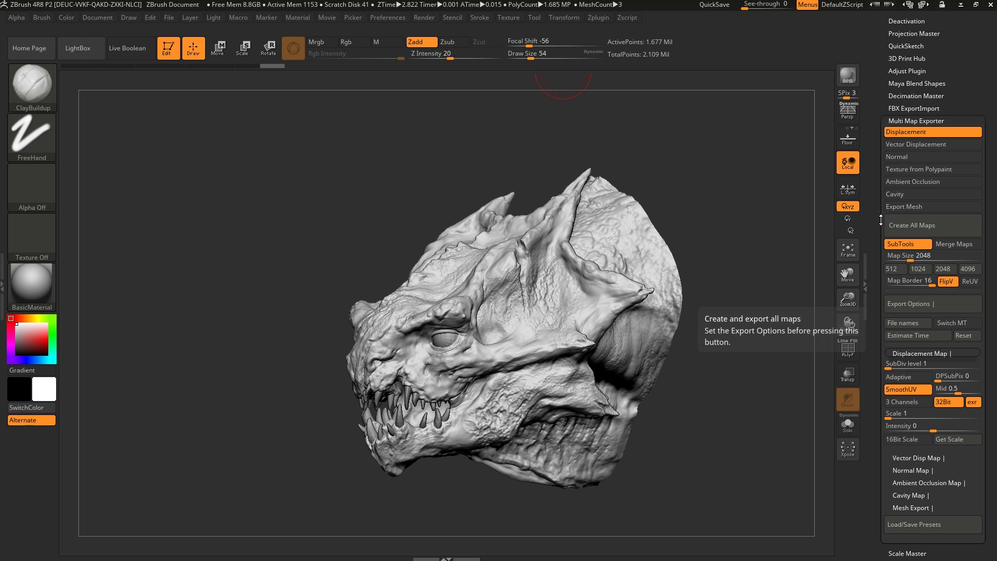
mouse_move(879, 220)
left_mouse_down()
mouse_move(880, 201)
mouse_move(875, 225)
mouse_move(893, 212)
left_mouse_up()
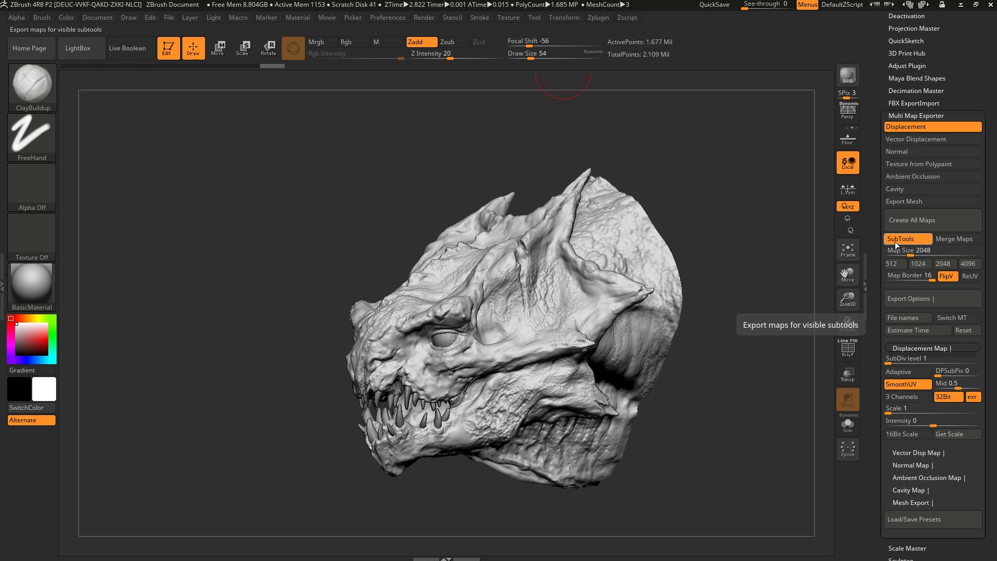
Make the teeth1 subtool active and view the creature's teeth and head up close.
left_click(367, 430, "alt")
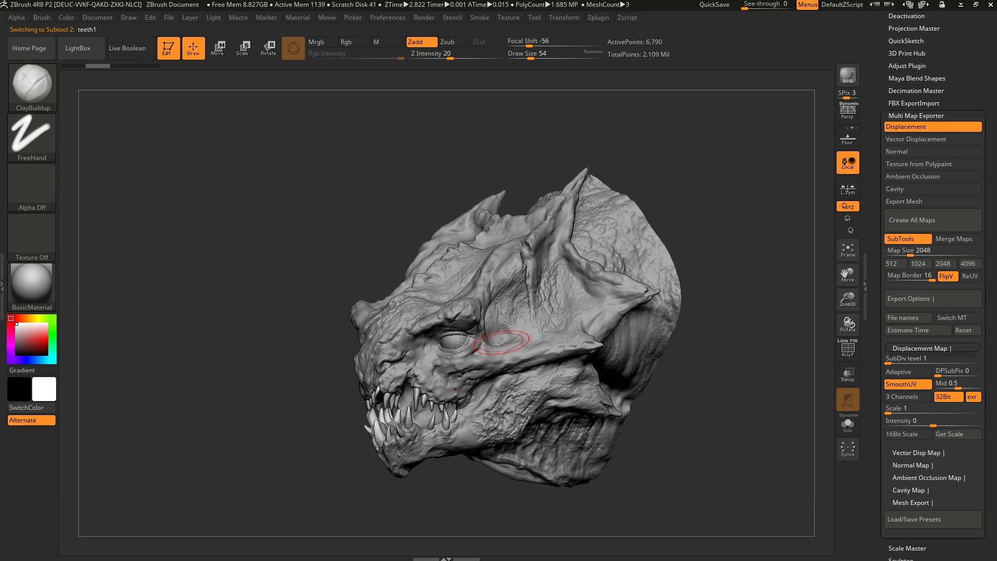
mouse_move(562, 333)
right_mouse_down()
mouse_move(540, 347)
mouse_move(548, 349)
right_mouse_up()
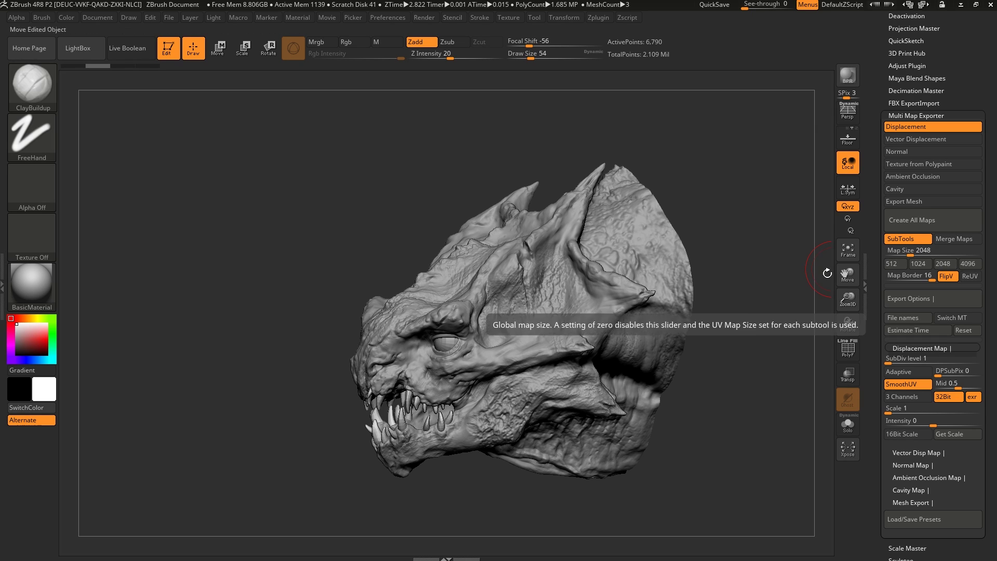
mouse_move(534, 344)
right_mouse_down()
mouse_move(559, 364)
mouse_move(455, 349)
mouse_move(470, 326)
mouse_move(481, 366)
right_mouse_up()
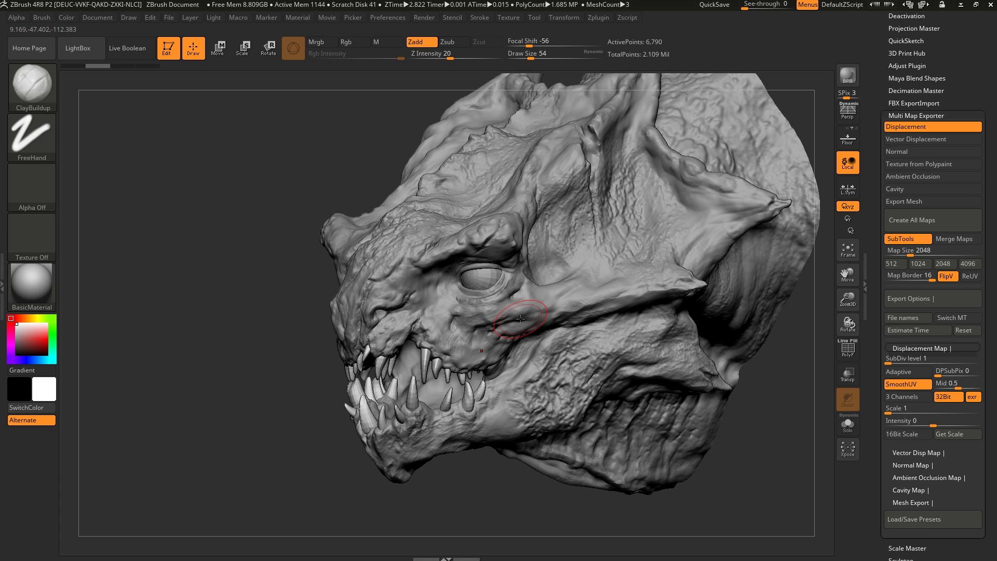
right_click_drag(531, 319, 536, 321, "alt")
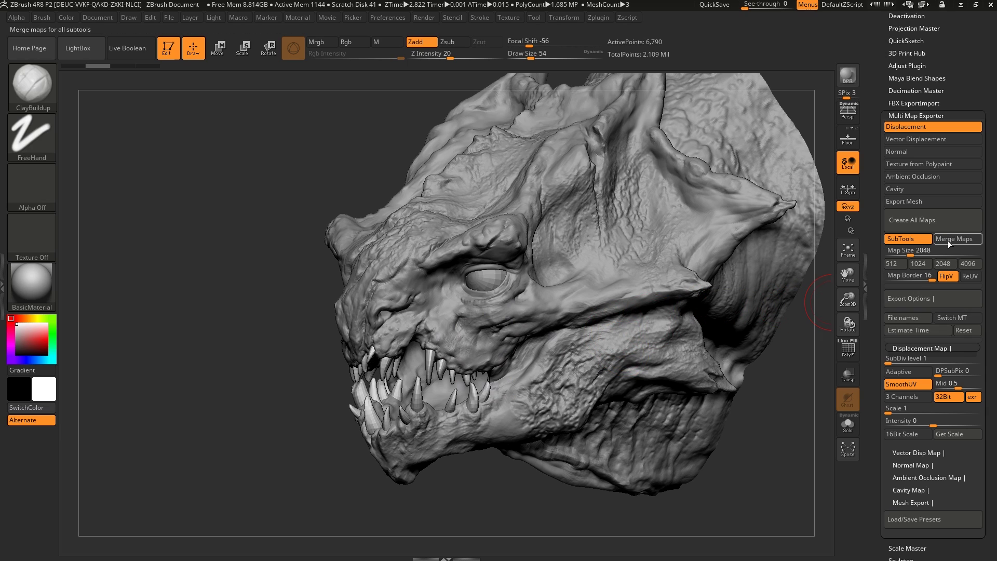
Turn on Merge Maps in the Multi Map Exporter to combine the maps of all subtools.
left_click_drag(879, 243, 875, 206)
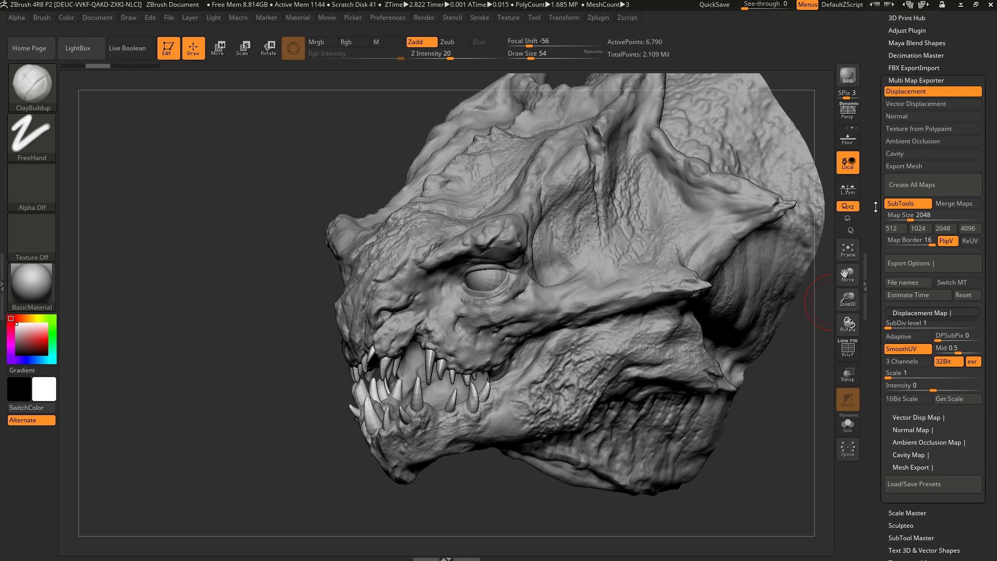
left_click(979, 206)
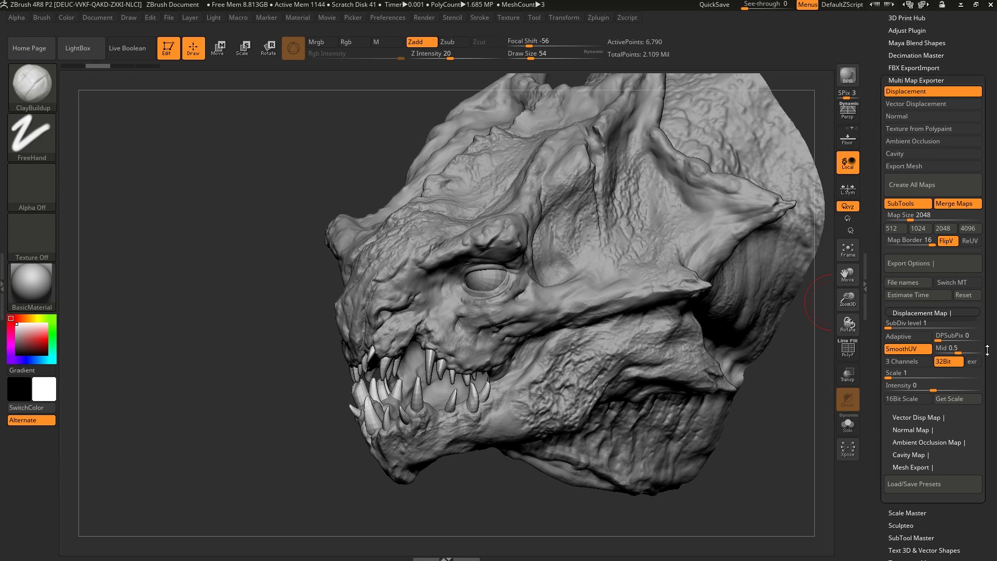
Enable the EXR format for the 32-bit displacement map and turn off Merge Maps in the Multi Map Exporter.
left_click_drag(988, 348, 987, 367)
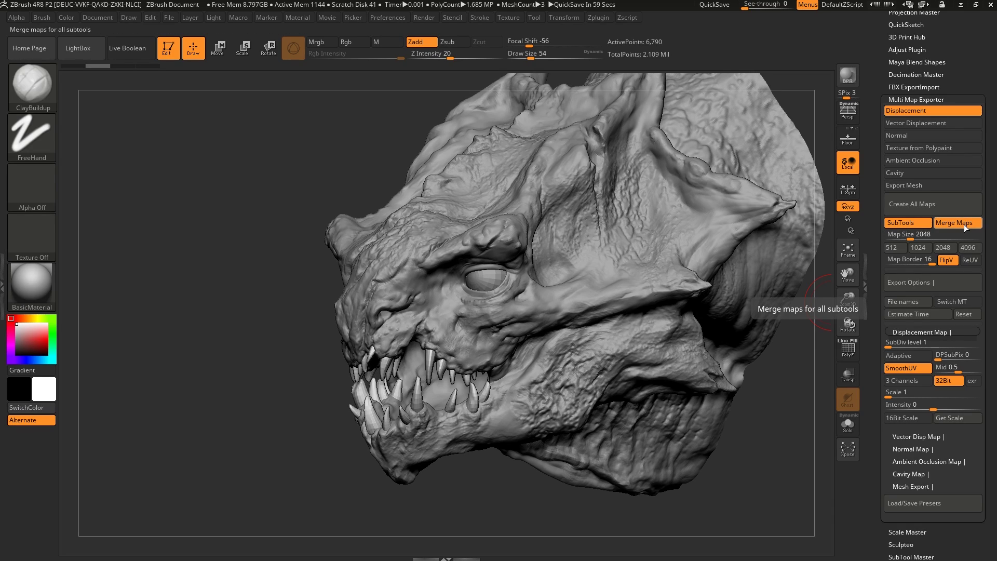
left_click(972, 383)
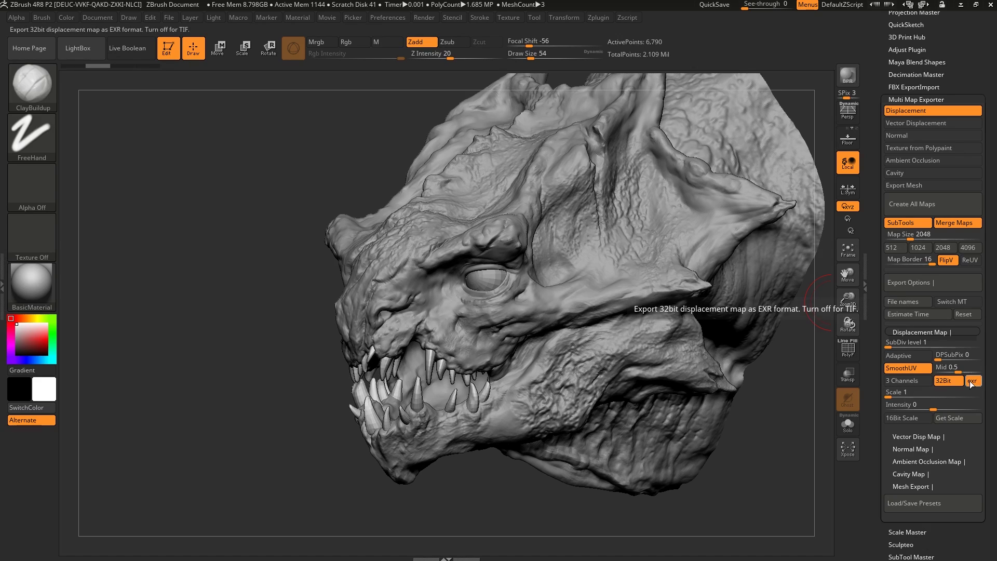
left_click(964, 227)
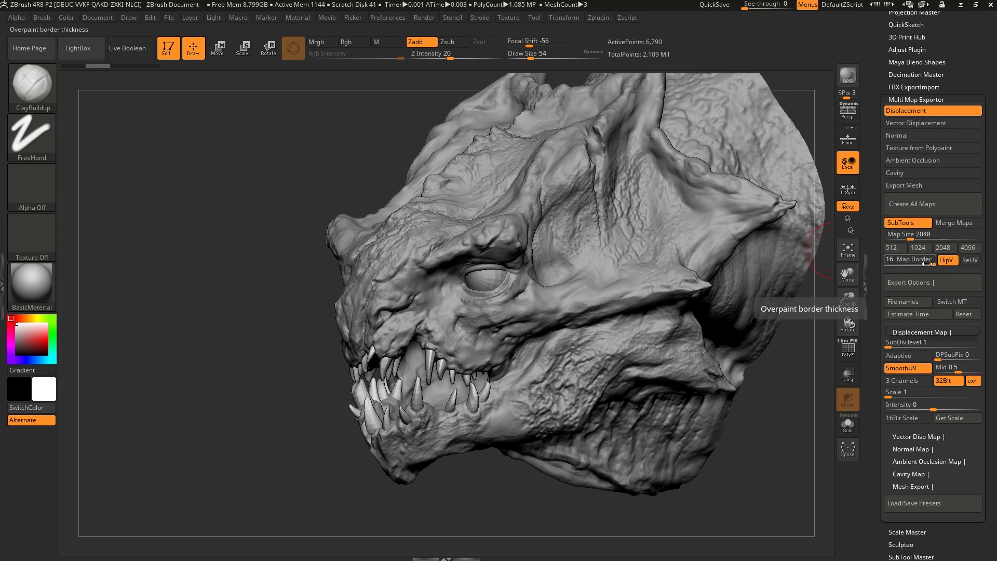
mouse_move(927, 263)
left_mouse_down()
mouse_move(885, 267)
mouse_move(930, 260)
left_mouse_up()
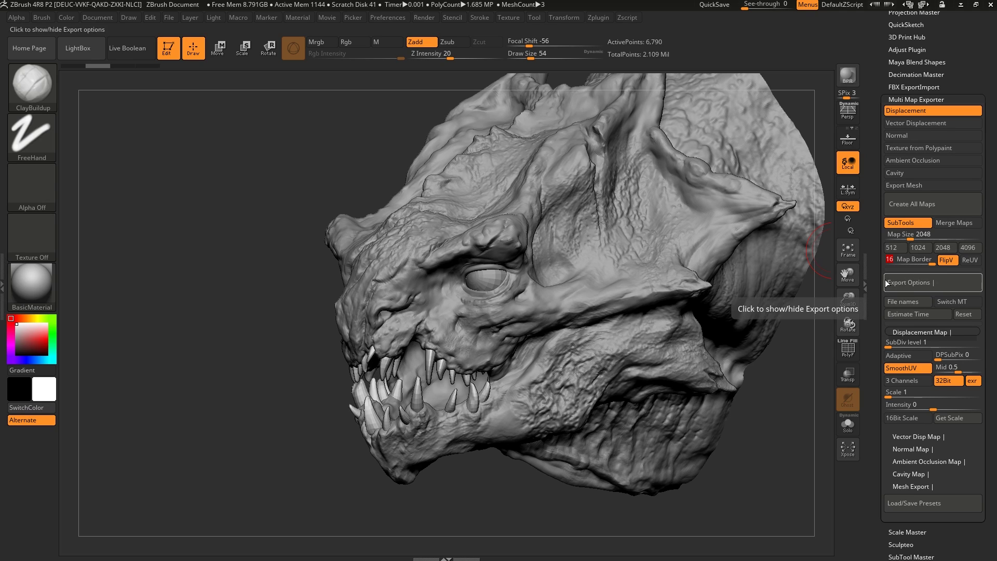
Check the UV tile ID format and displacement map suffix in the exporter's file name options, and accept the options.
left_click_drag(879, 275, 878, 252)
left_click(915, 258)
left_click(914, 260)
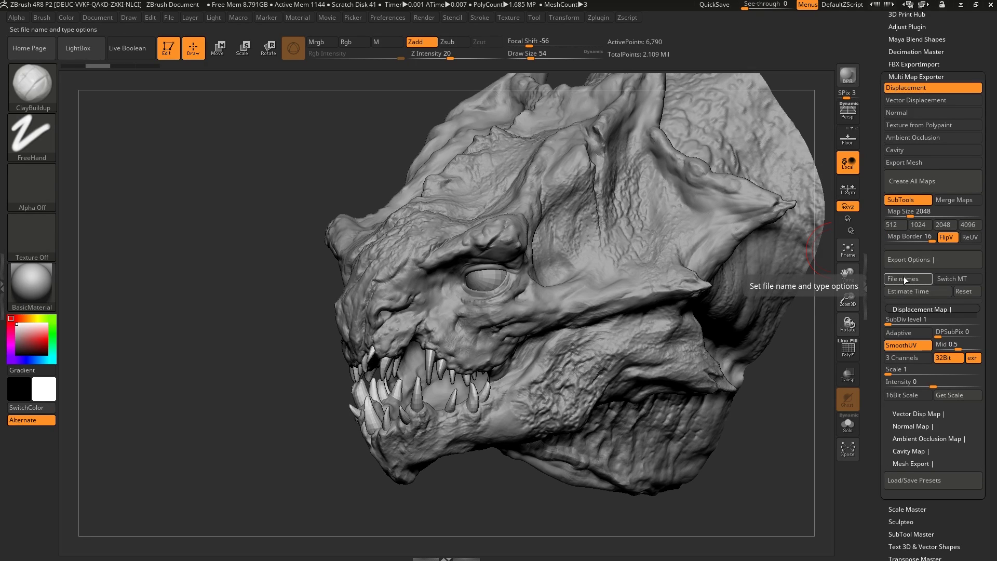
left_click(904, 281)
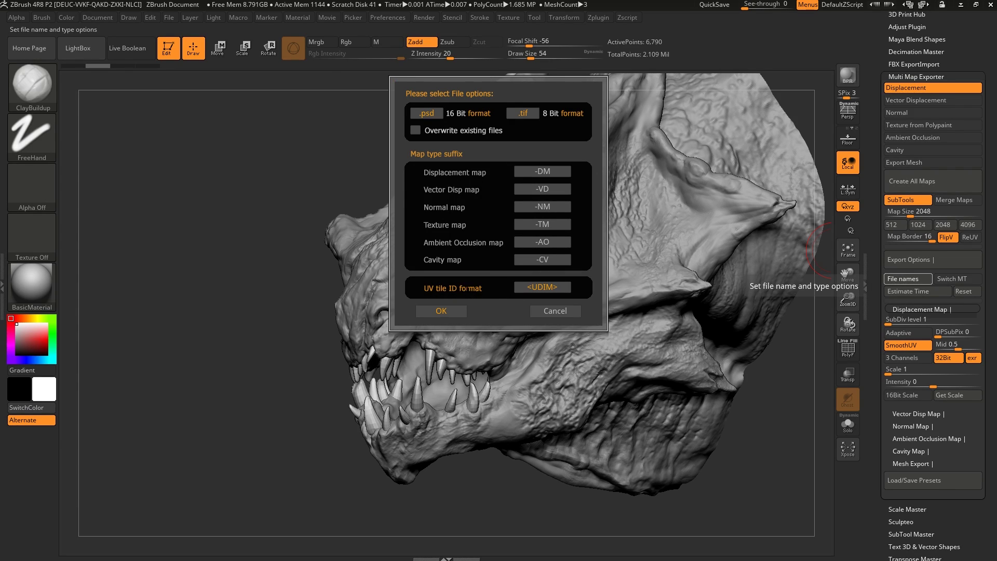
left_click(556, 287)
left_click(544, 287)
left_click(542, 172)
left_click(454, 311)
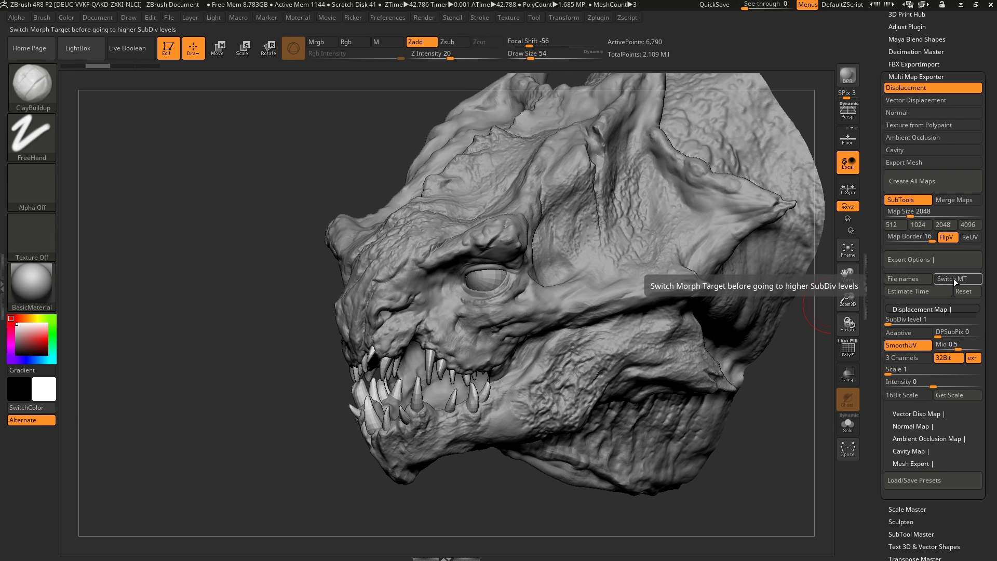
Make the displacement head subtool active and step it down through its subdivision levels.
scroll(879, 264, "down", 1)
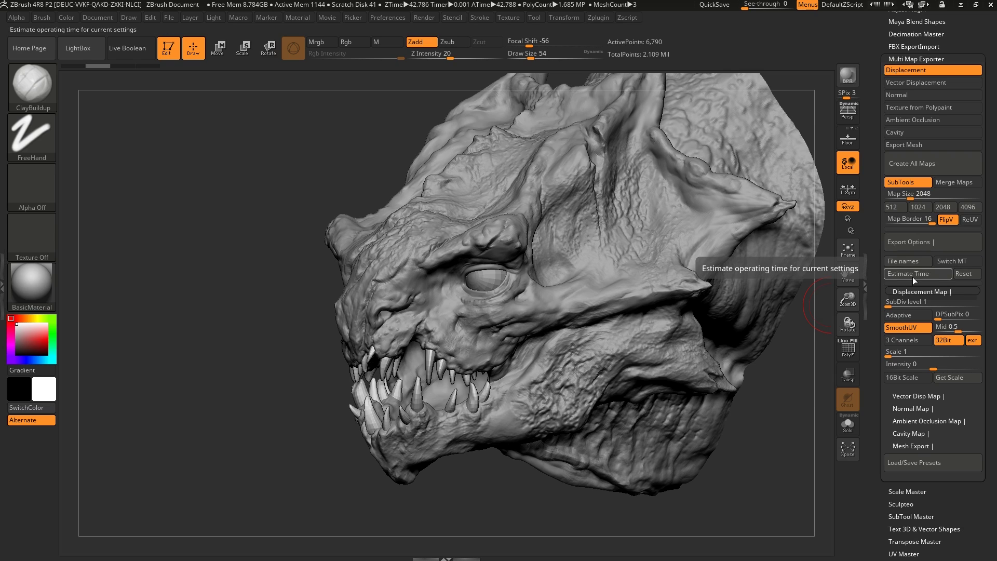
scroll(917, 273, "down", 2)
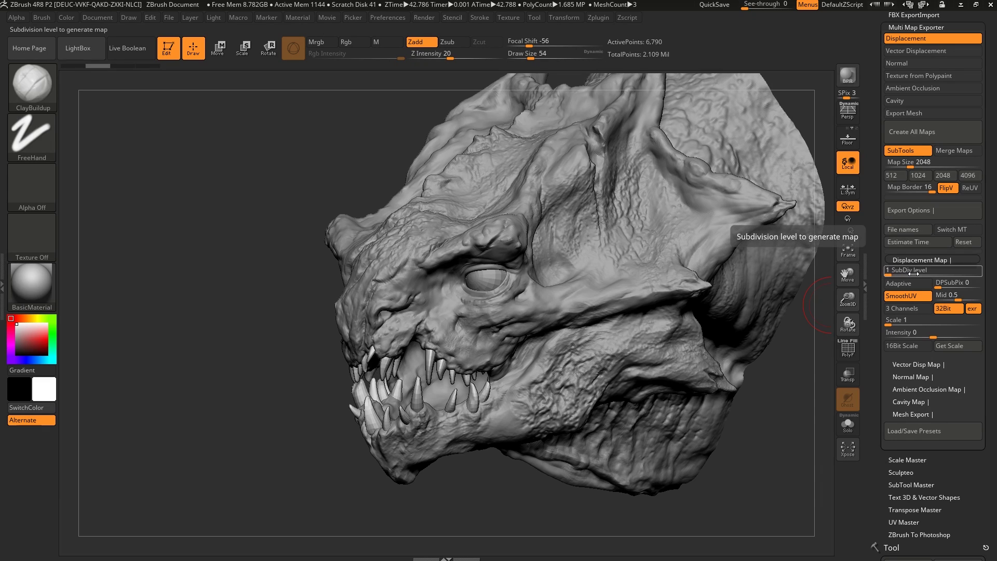
right_click_drag(684, 309, 650, 323)
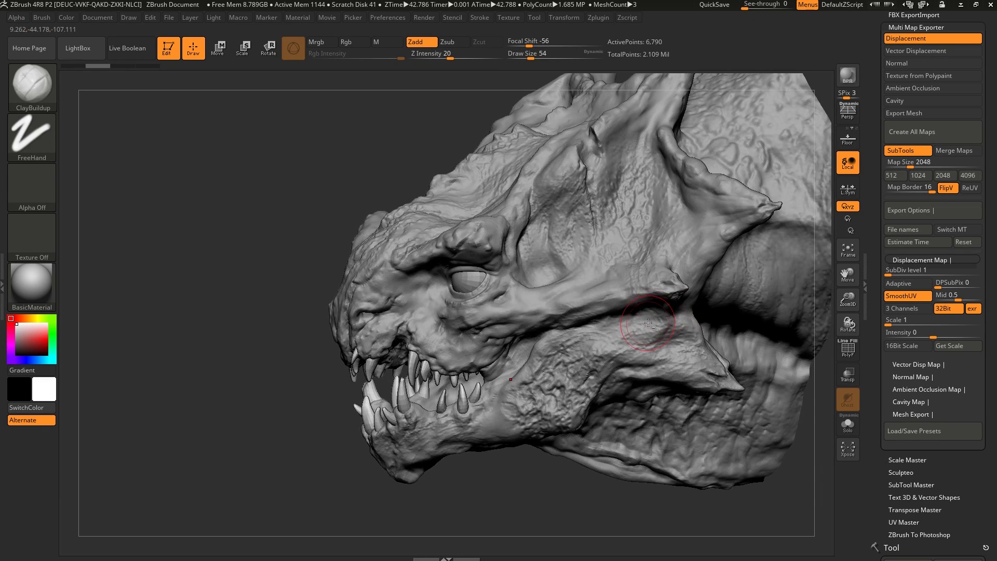
left_click(653, 325, "alt")
key("shift+d")
key("shift+d")
key("shift+d")
key("shift+d")
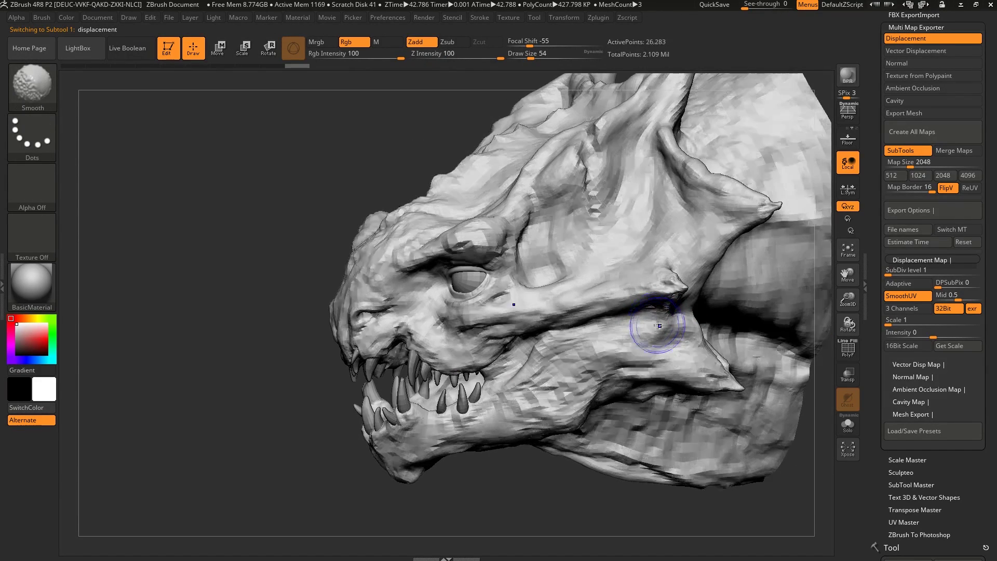
Step the head back up to its highest subdivision level and compare it with the disp.1001.exr map in Photoshop.
key("d")
key("d")
key("d")
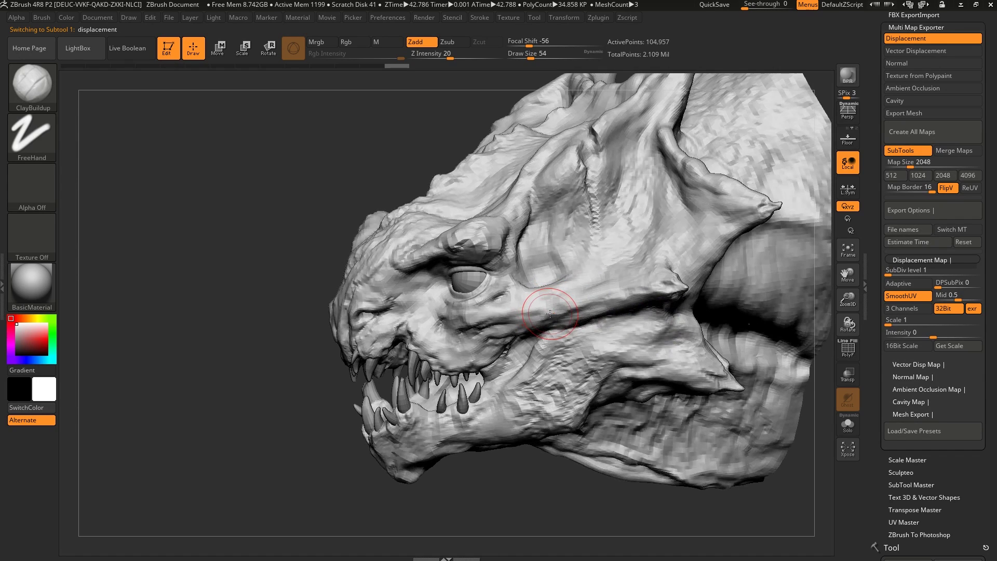
key("d")
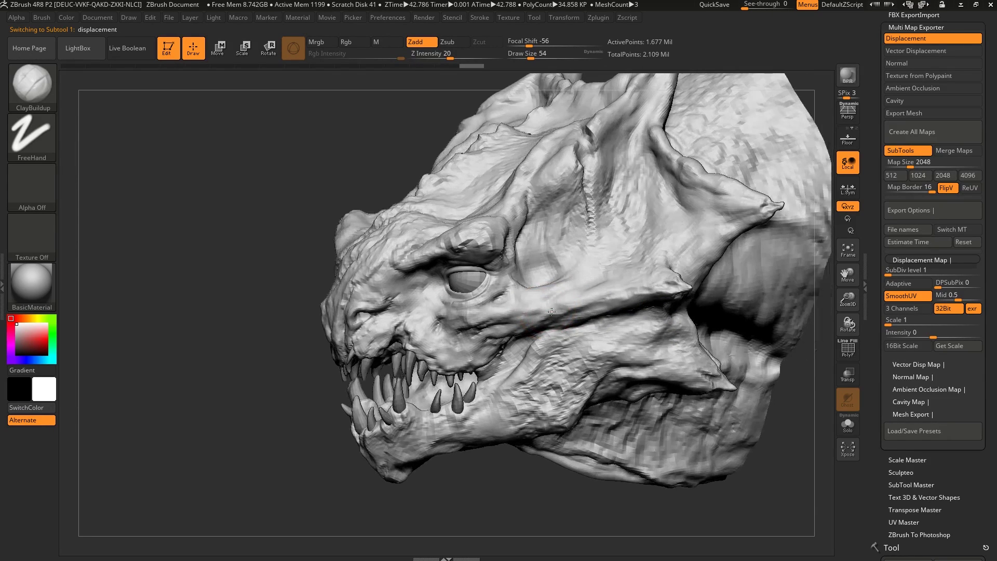
key("alt+Tab")
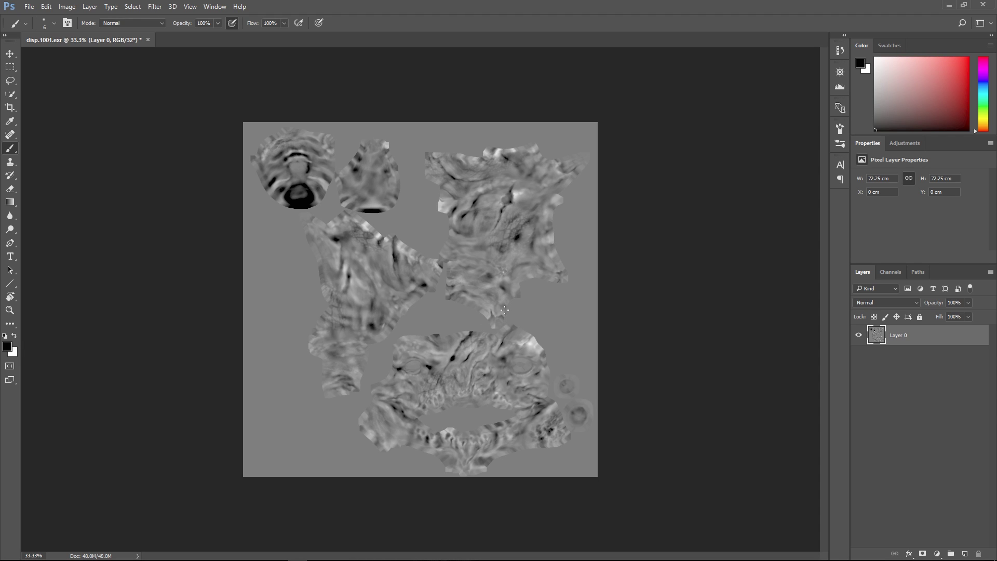
key("alt+Tab")
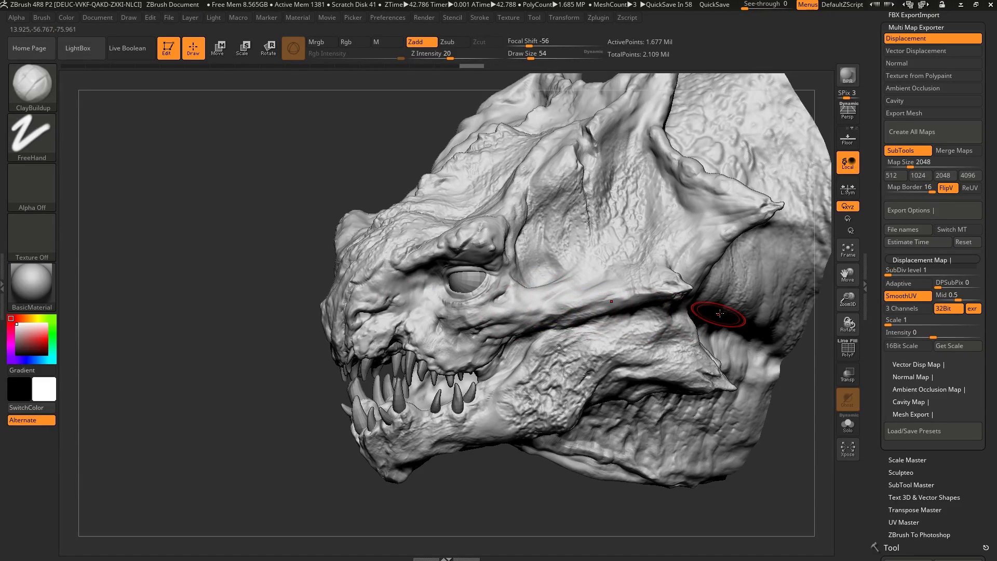
Try a SubDiv level of 2 for the displacement map and set it back to 1.
left_click(894, 274)
type("2")
left_click(894, 274)
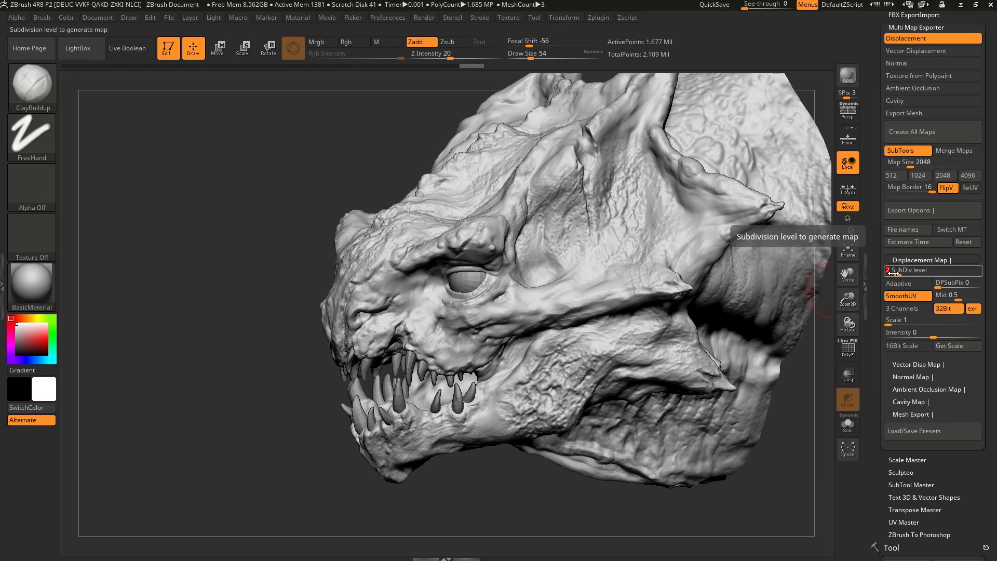
type("1")
key("Return")
Inspect the head's polygon wireframe at its lower subdivision levels, and turn the wireframe off again.
right_click_drag(717, 302, 725, 305)
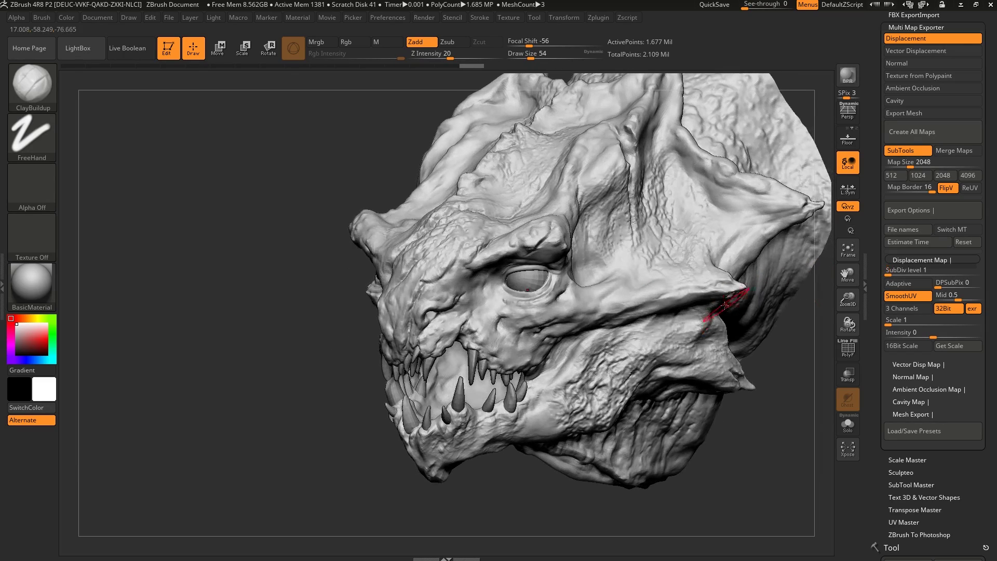
mouse_move(649, 338)
right_mouse_down("ctrl")
mouse_move(637, 325)
mouse_move(613, 338)
mouse_move(631, 334)
right_mouse_up("ctrl")
key("shift+f")
key("shift+d")
key("shift+d")
key("shift+d")
key("shift+d")
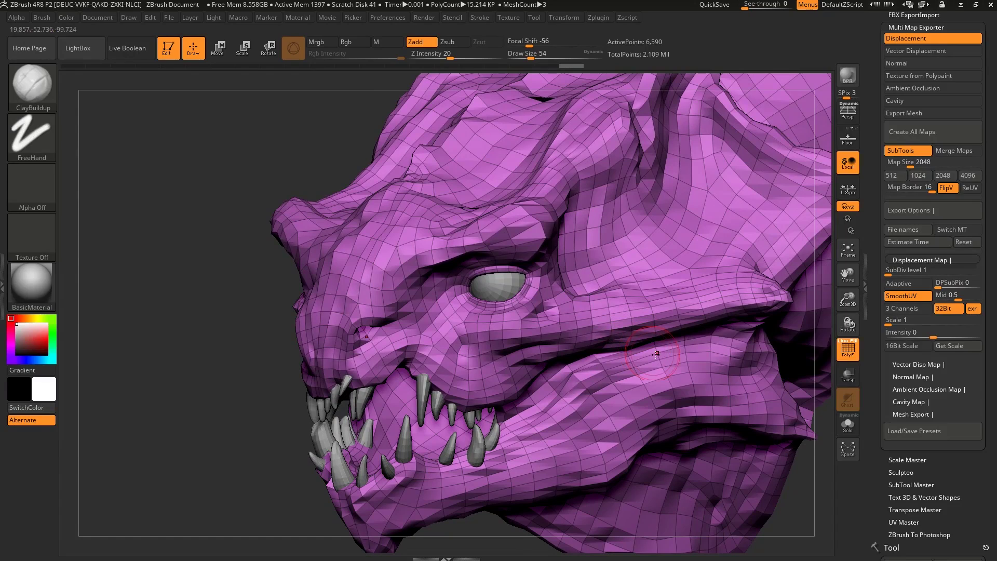
key("d")
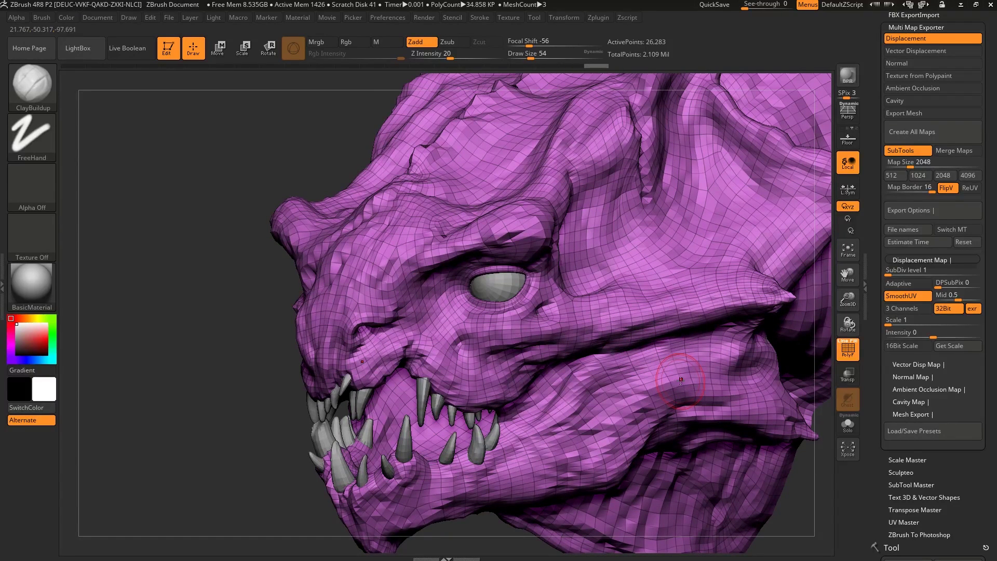
mouse_move(889, 276)
left_mouse_down()
mouse_move(899, 275)
mouse_move(888, 275)
left_mouse_up()
right_click_drag(660, 304, 743, 296, "alt")
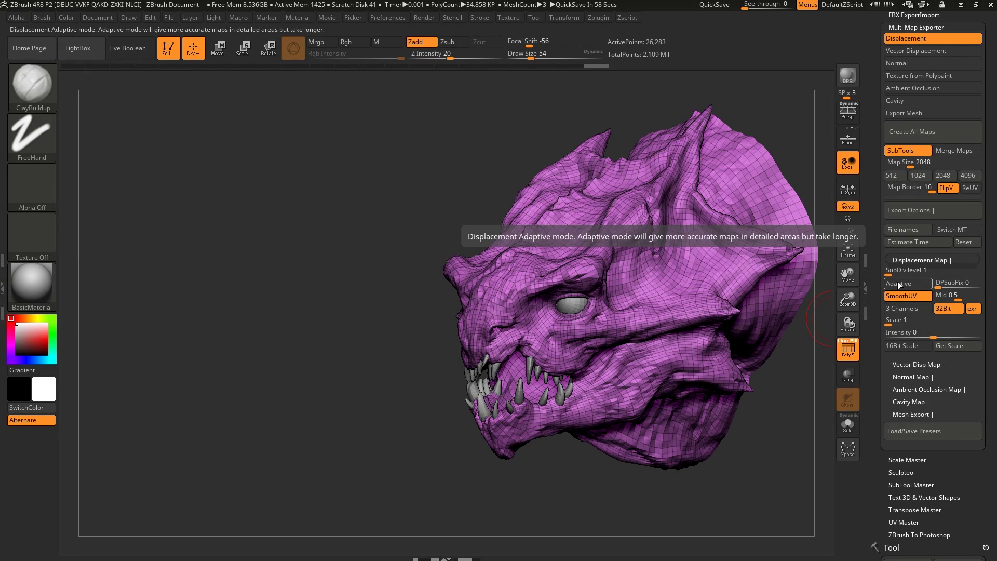
key("shift+f")
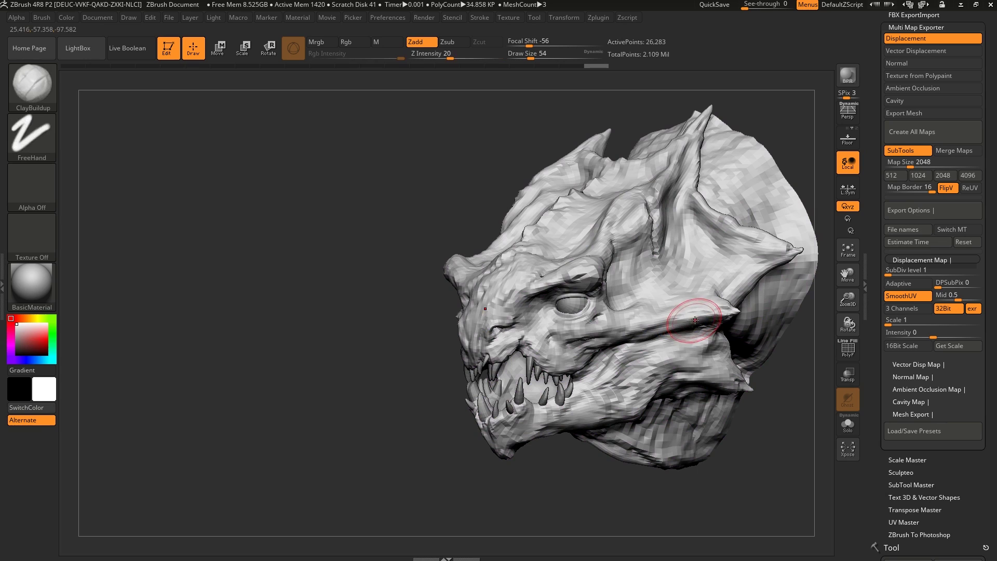
Try DPSubPix values of 1 and 4 for the displacement map, returning to 1.
right_click_drag(695, 315, 665, 340, "alt")
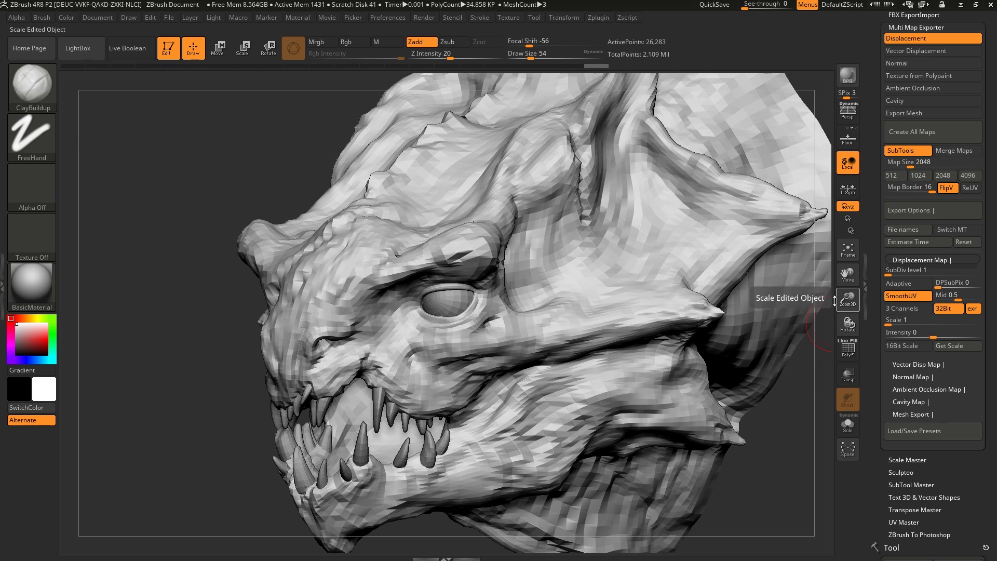
right_click_drag(734, 405, 728, 355, "ctrl")
mouse_move(728, 355)
left_mouse_down()
mouse_move(719, 305)
mouse_move(696, 359)
left_mouse_up()
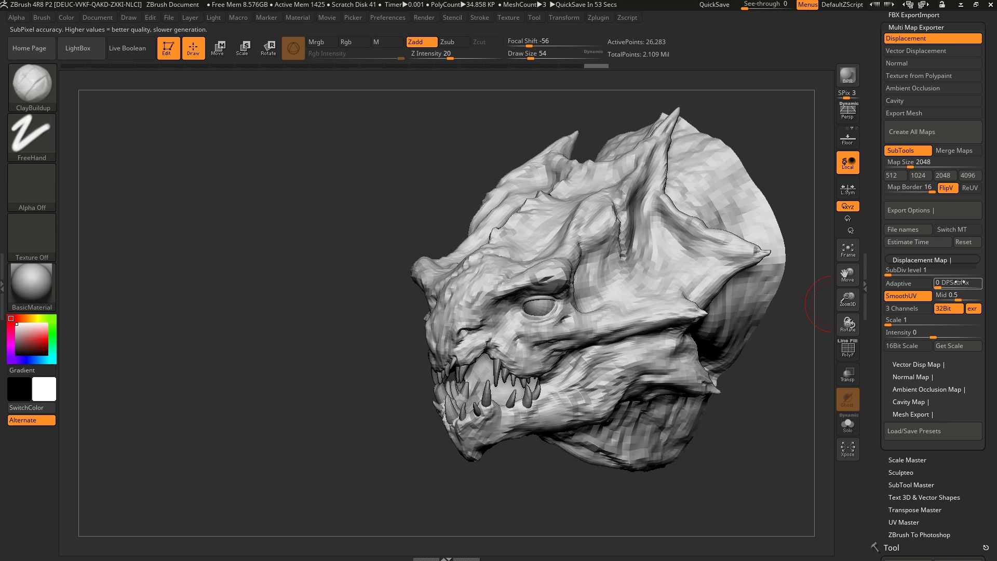
left_click(942, 295)
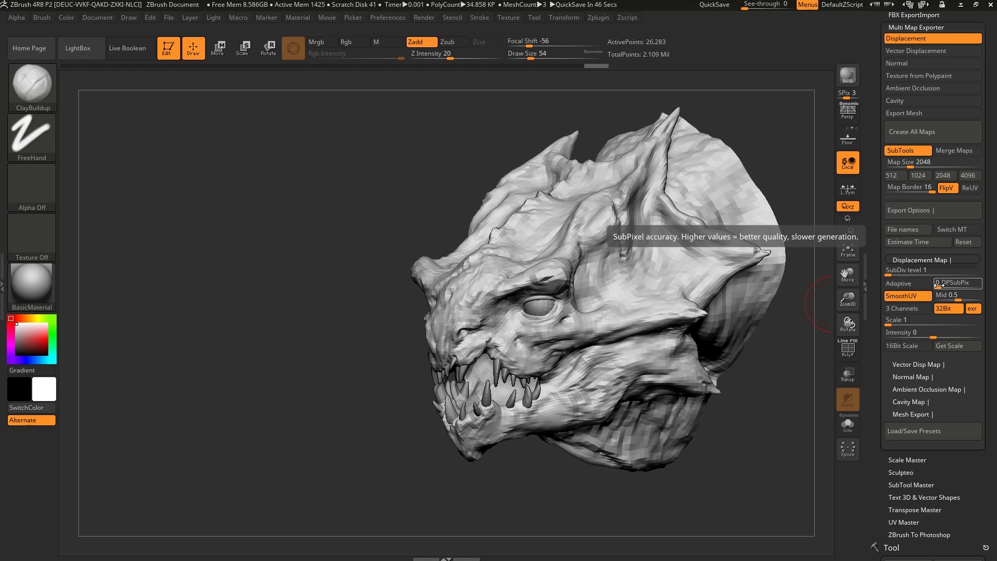
left_click_drag(937, 285, 937, 307)
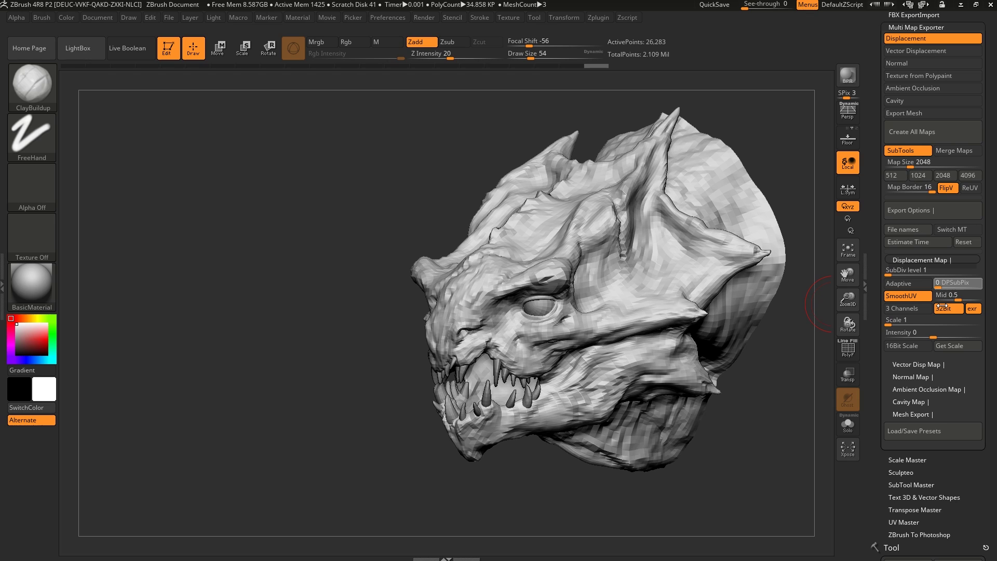
left_click_drag(940, 306, 945, 306)
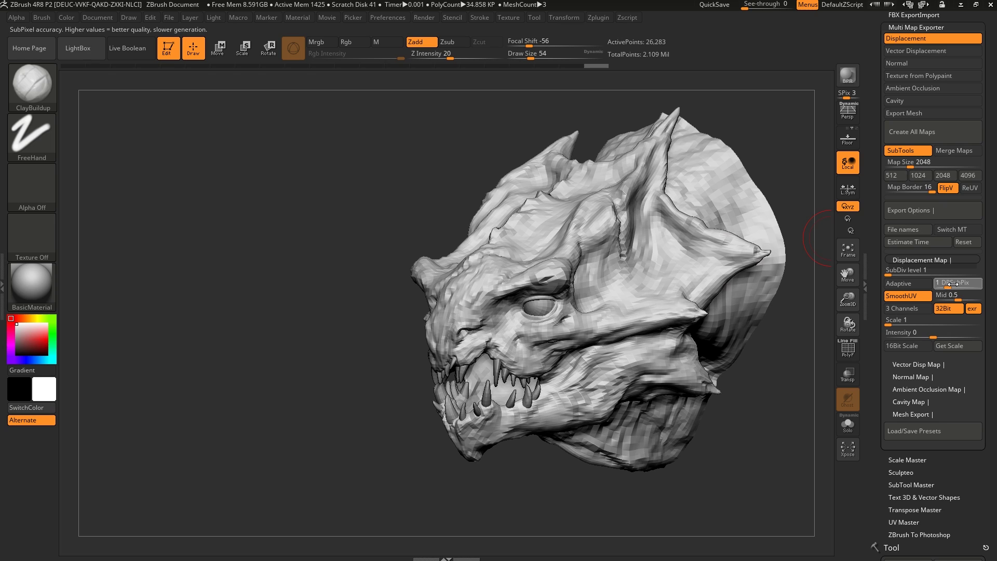
left_click(956, 285)
left_click_drag(942, 283, 973, 284)
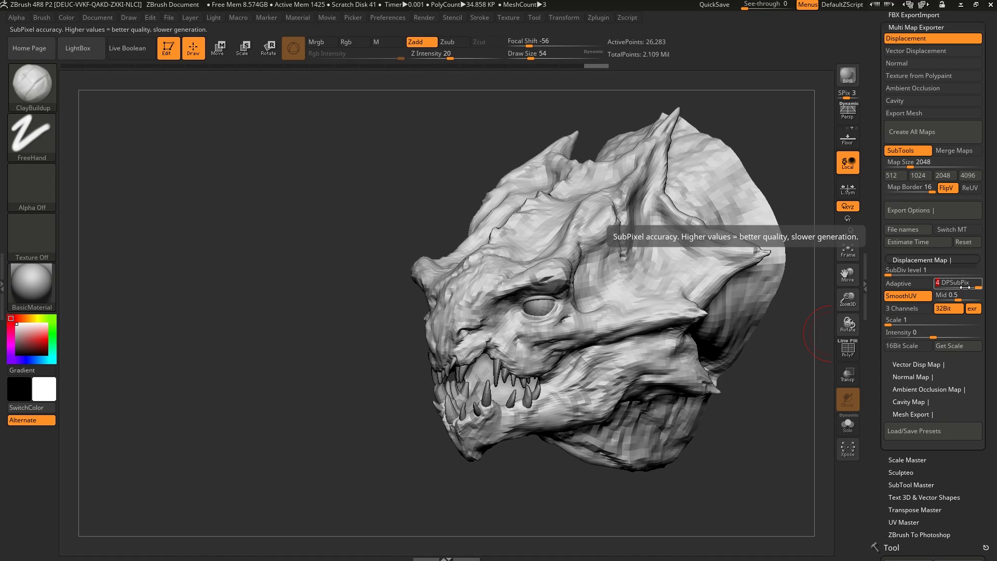
left_click_drag(965, 287, 946, 294)
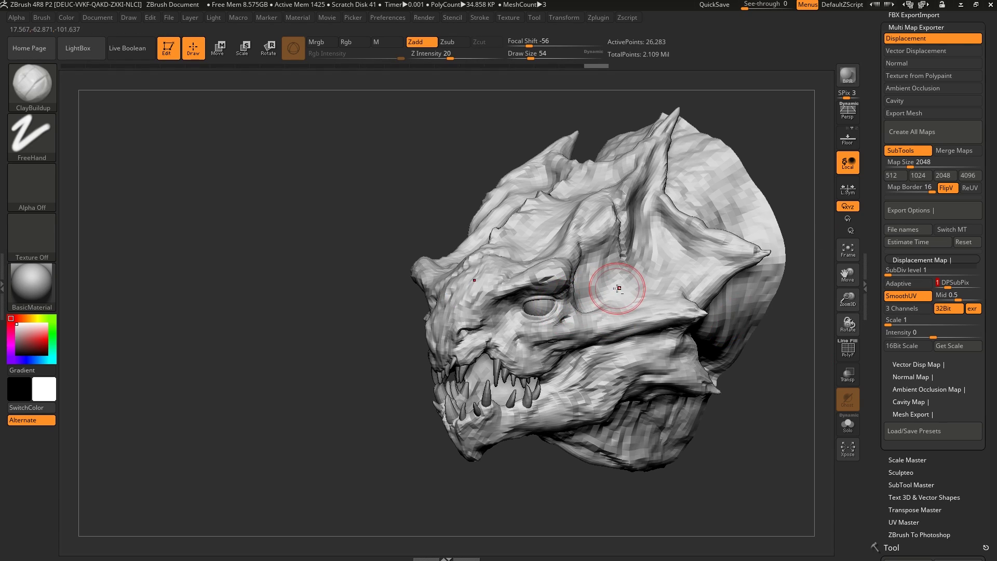
Raise the head to its highest subdivision level and examine the surface polygons up close.
right_click_drag(619, 288, 639, 361, "ctrl")
key("d")
key("d")
key("d")
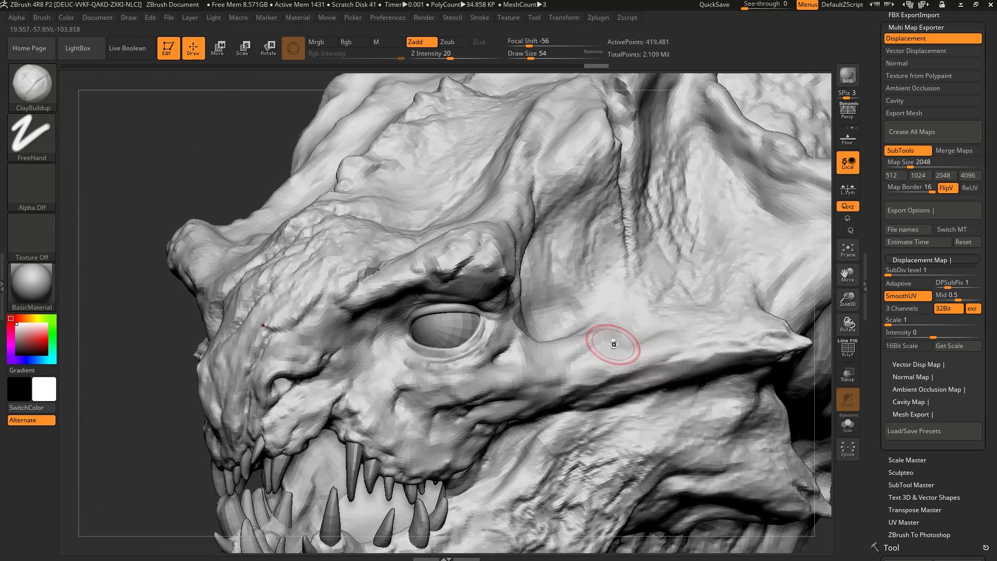
right_click_drag(612, 431, 654, 432, "ctrl")
right_click_drag(726, 368, 445, 412, "ctrl")
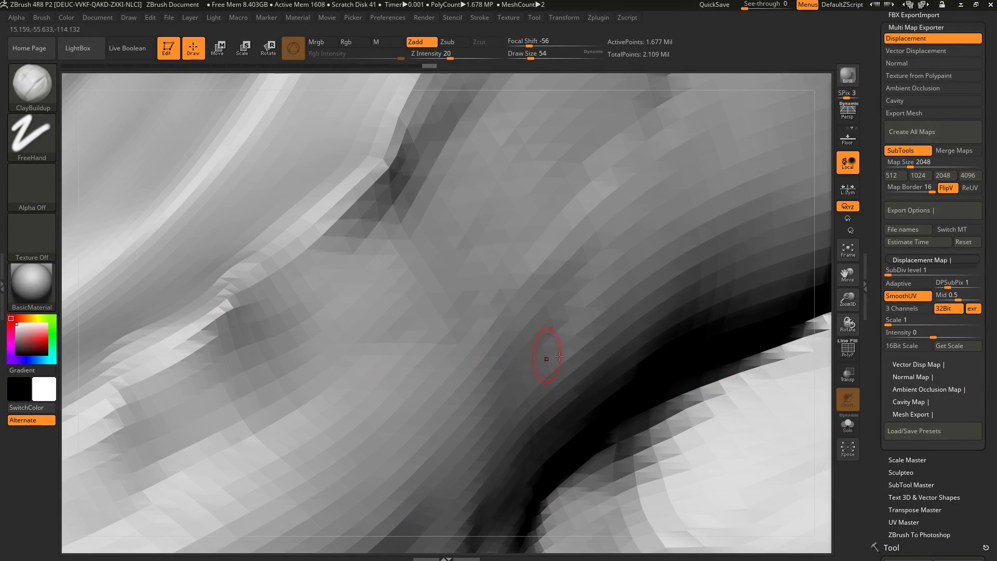
Set DPSubPix to 0 for the displacement map and frame the whole head.
left_click_drag(955, 284, 935, 285)
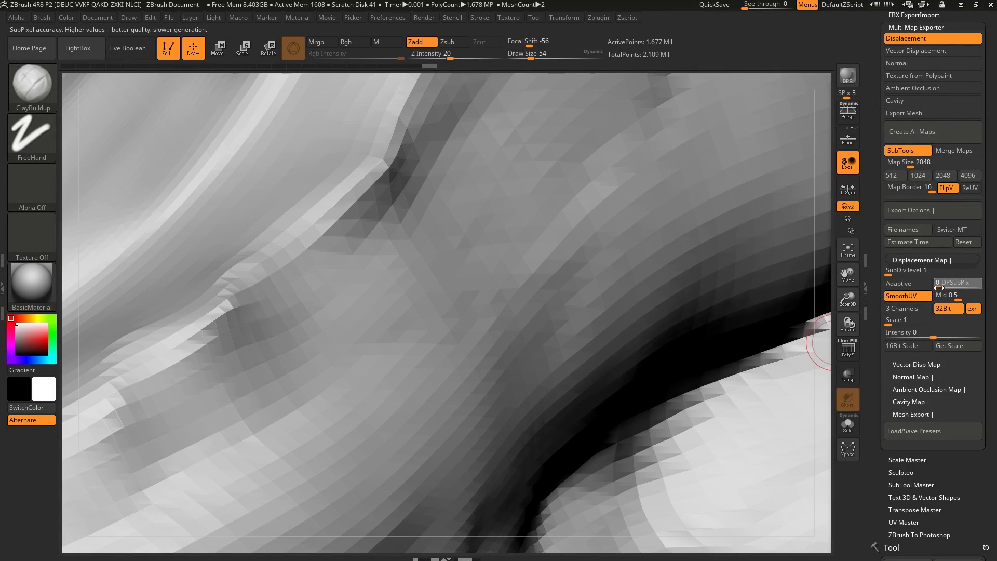
right_click_drag(634, 345, 158, 208)
right_click_drag(426, 314, 419, 292, "alt")
key("f")
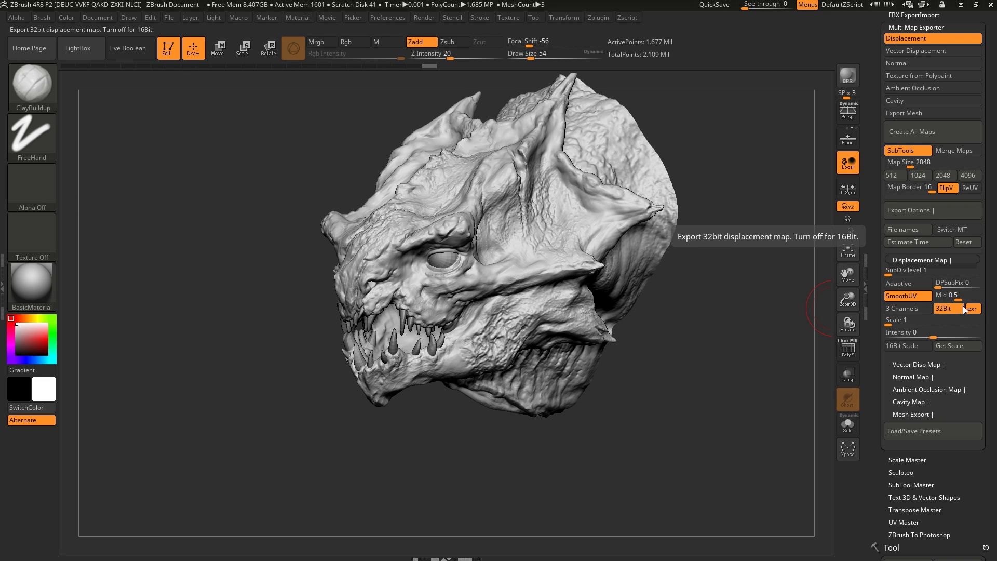
Turn off the EXR format for the 32-bit displacement map so that it exports as TIF.
key("alt+Tab")
left_click(491, 210)
left_click(956, 310)
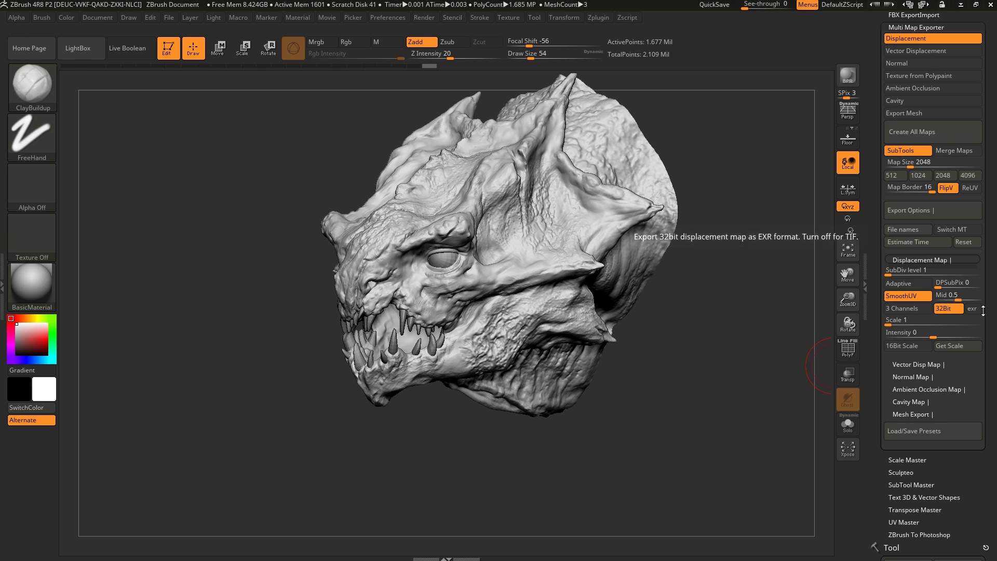
left_click(970, 309)
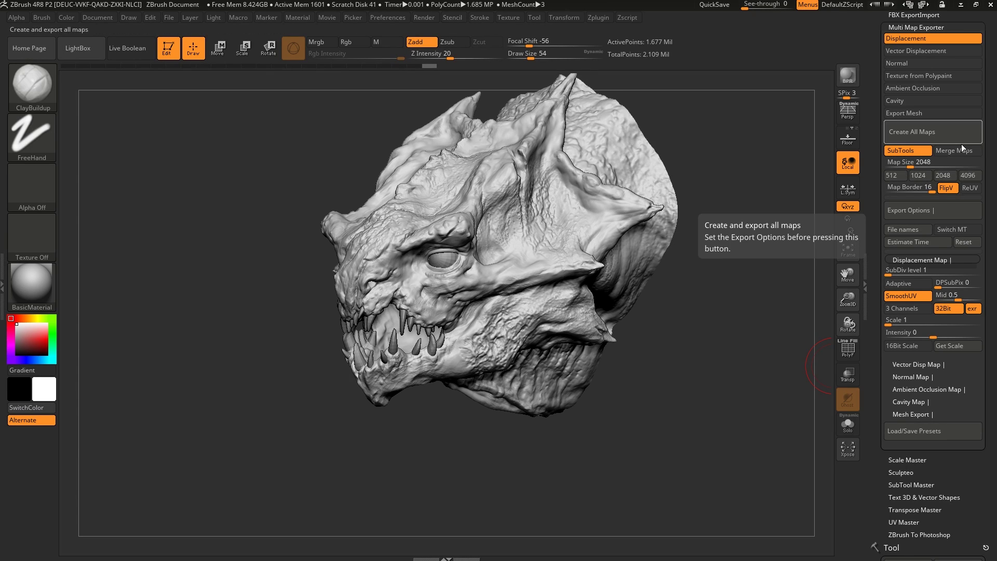
left_click(972, 308)
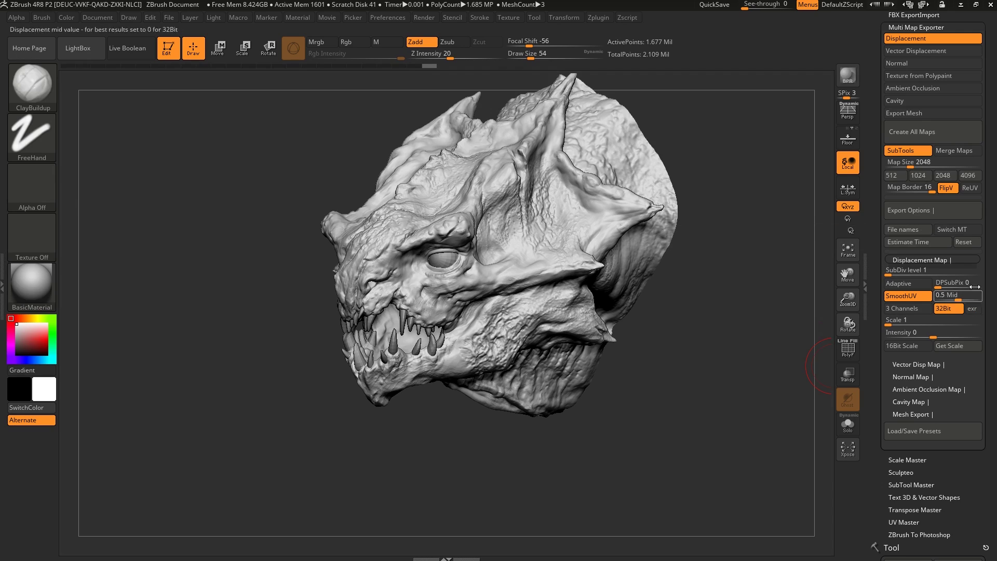
Turn the EXR format back on for the 32-bit displacement map and make the teeth subtool active.
left_click(972, 308)
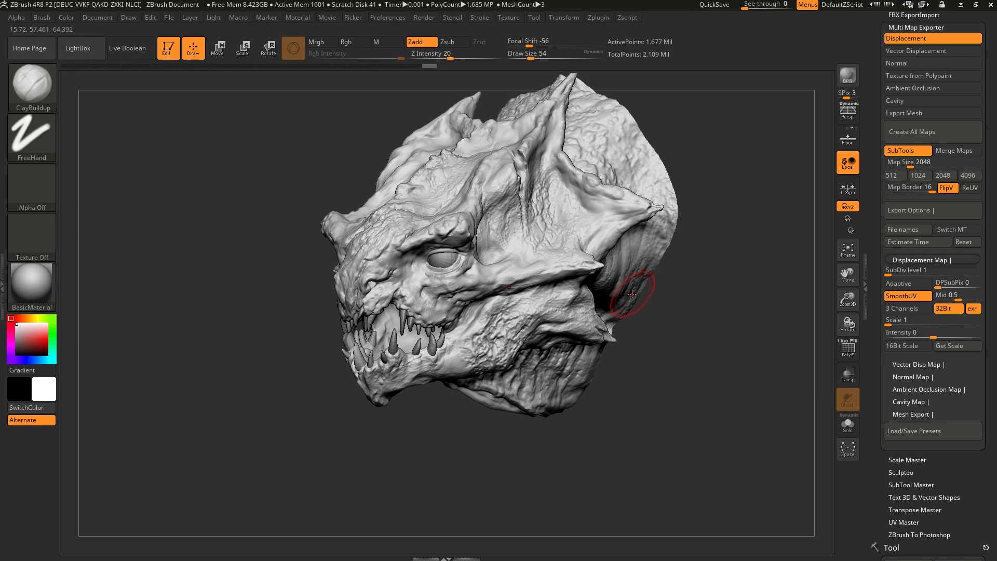
right_click_drag(384, 286, 507, 339, "ctrl")
left_click(448, 316, "alt")
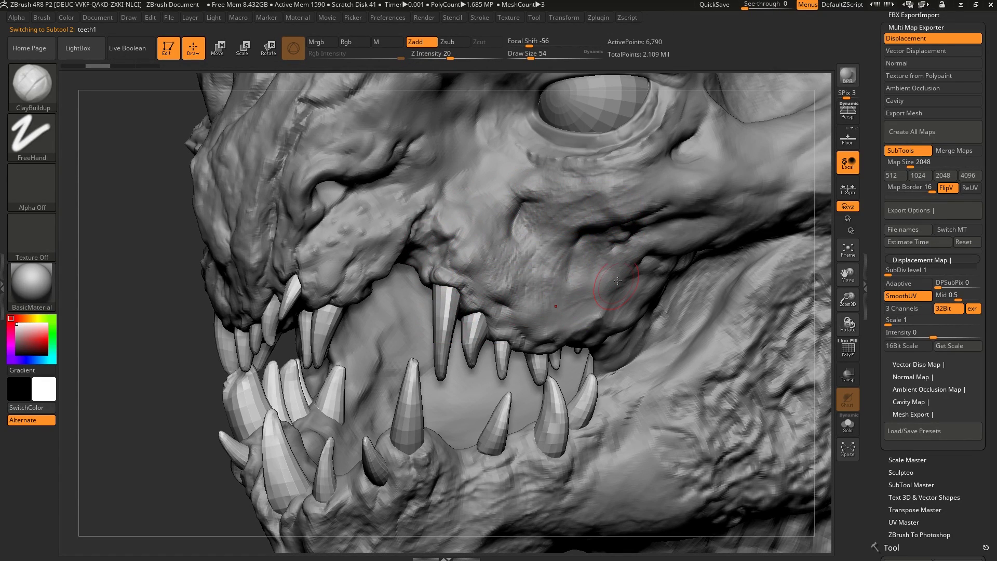
right_click_drag(609, 333, 583, 334, "ctrl")
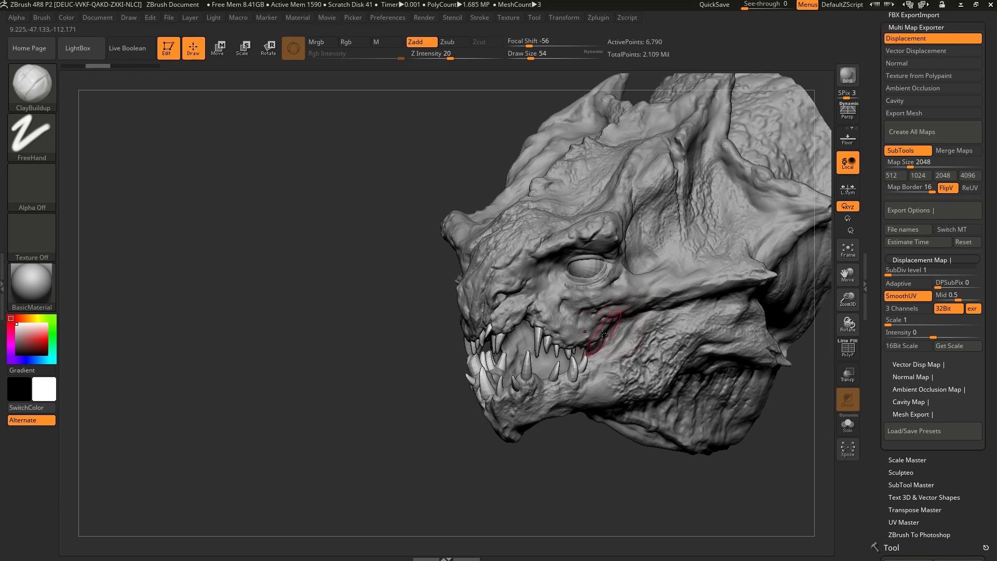
right_click_drag(600, 325, 620, 312)
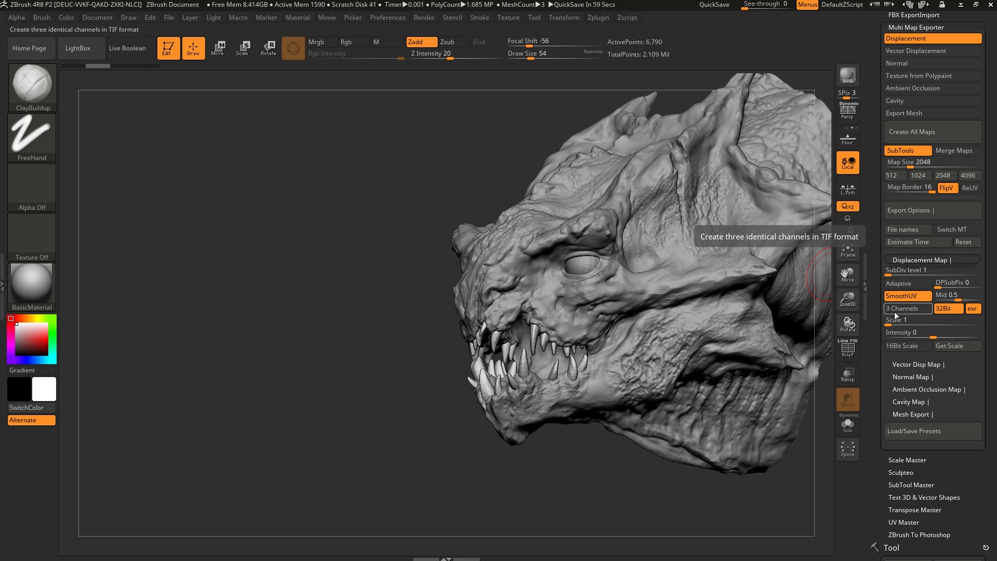
Switch to Photoshop and undo the last two changes to the disp.1001.exr displacement map.
key("alt+Tab")
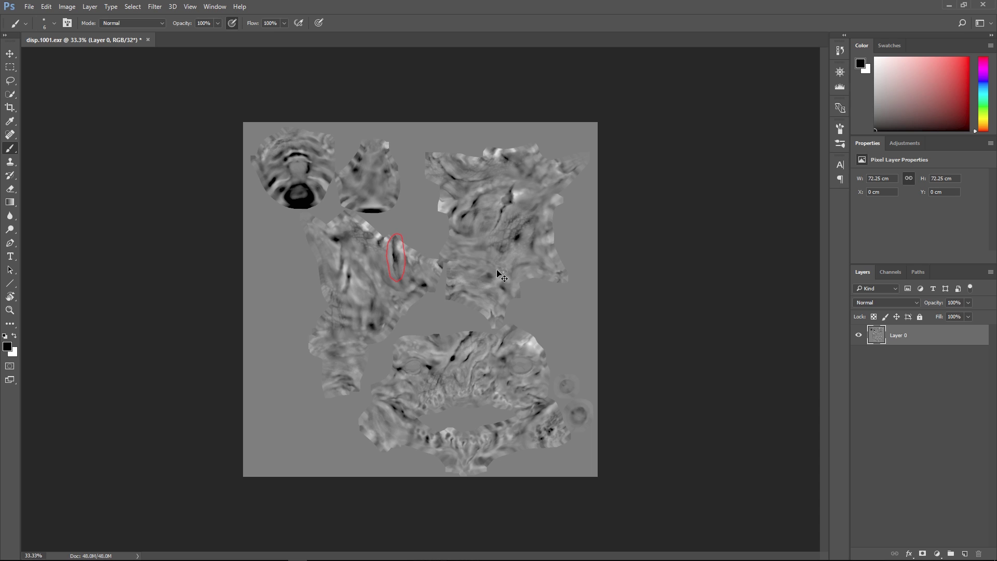
key("ctrl+alt+z")
key("ctrl+alt+z")
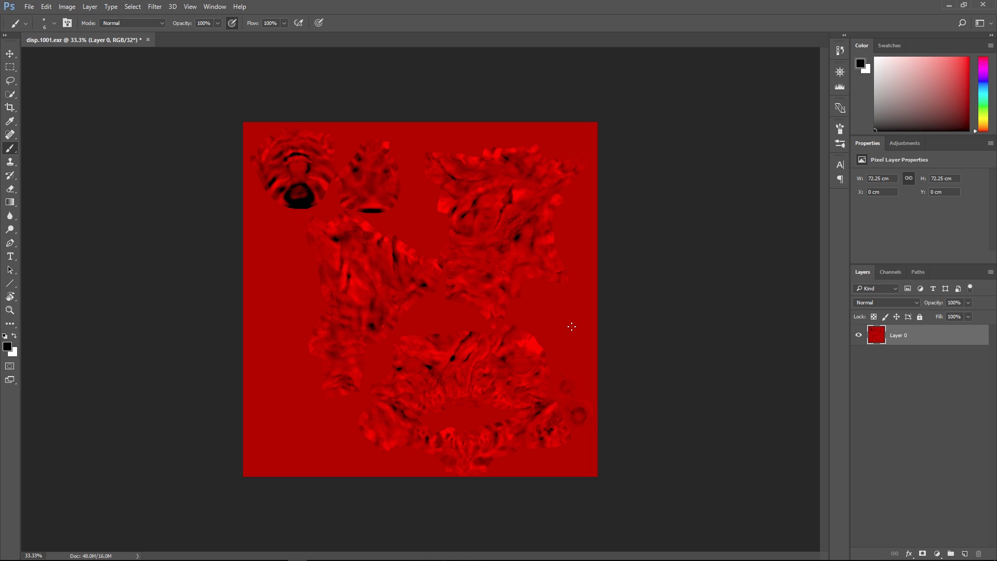
Compare the Red channel of the displacement map with the RGB composite, ending on the Red channel.
left_click(892, 272)
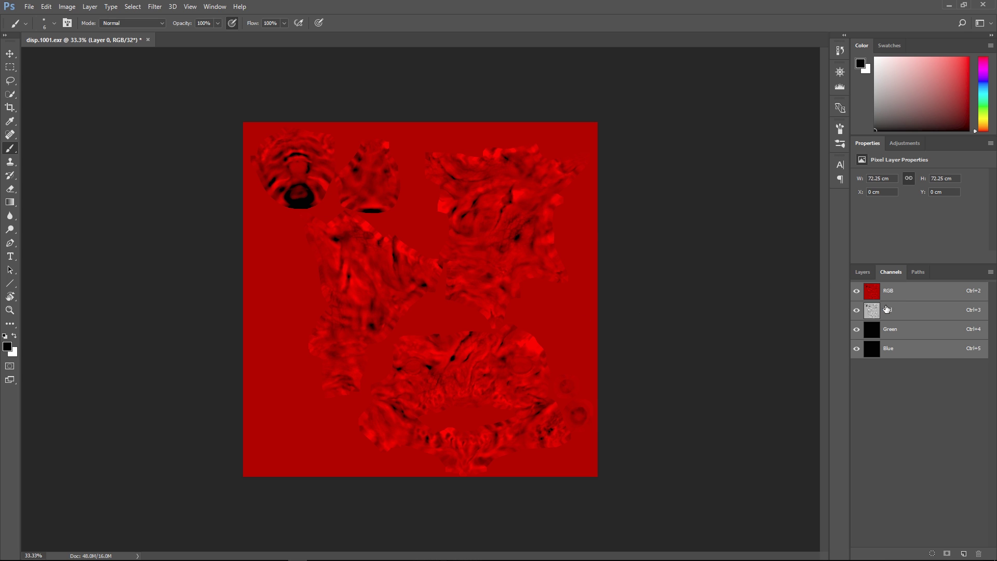
left_click(888, 310)
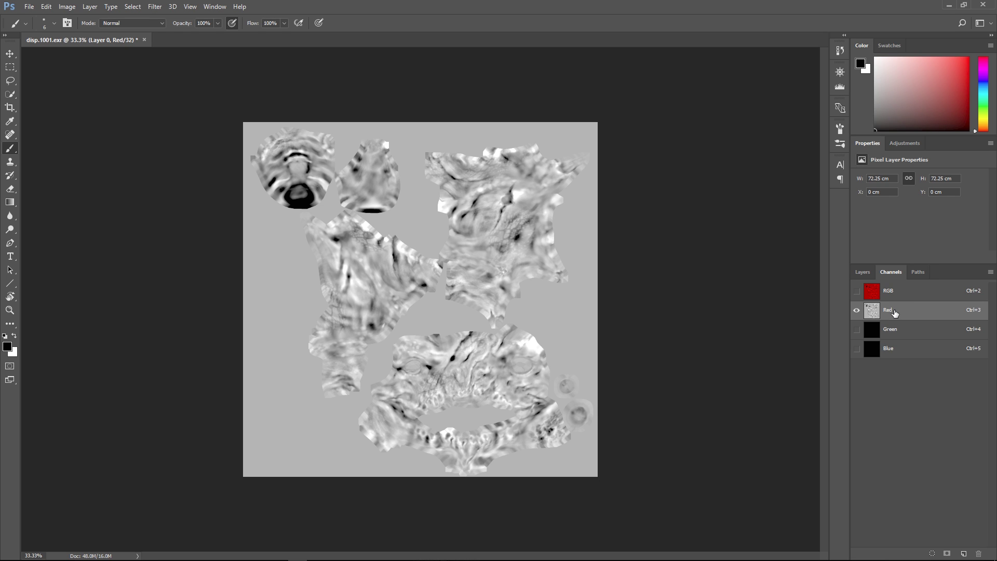
left_click(892, 295)
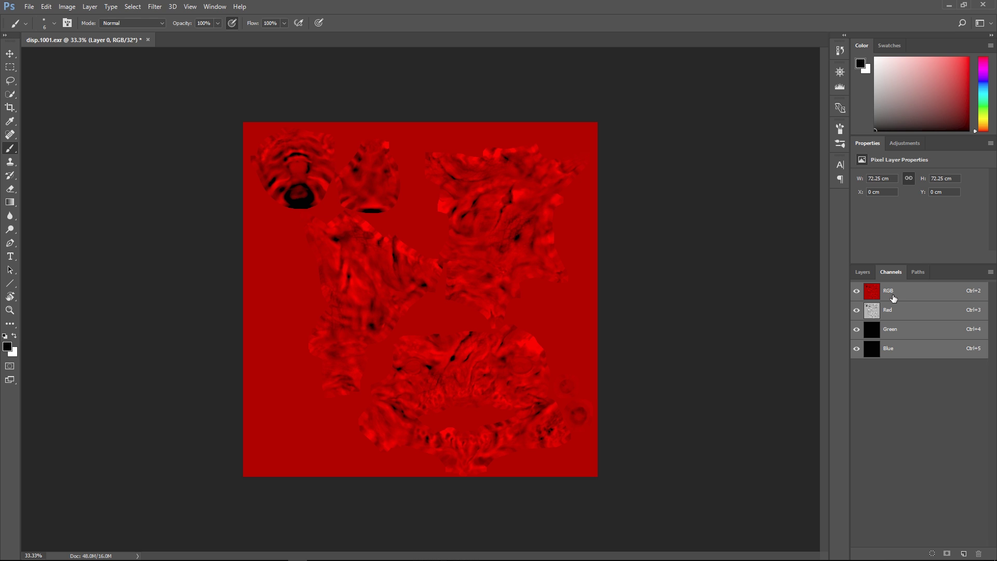
left_click(892, 309)
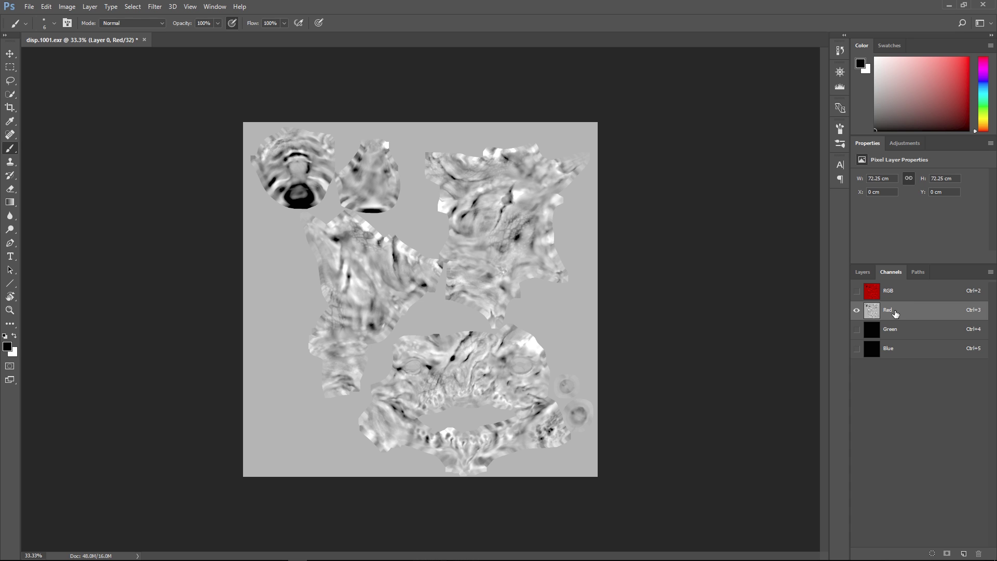
Switch back to ZBrush and export all maps as teeth1.exr into the empty maps02\03 folder.
key("alt+Tab")
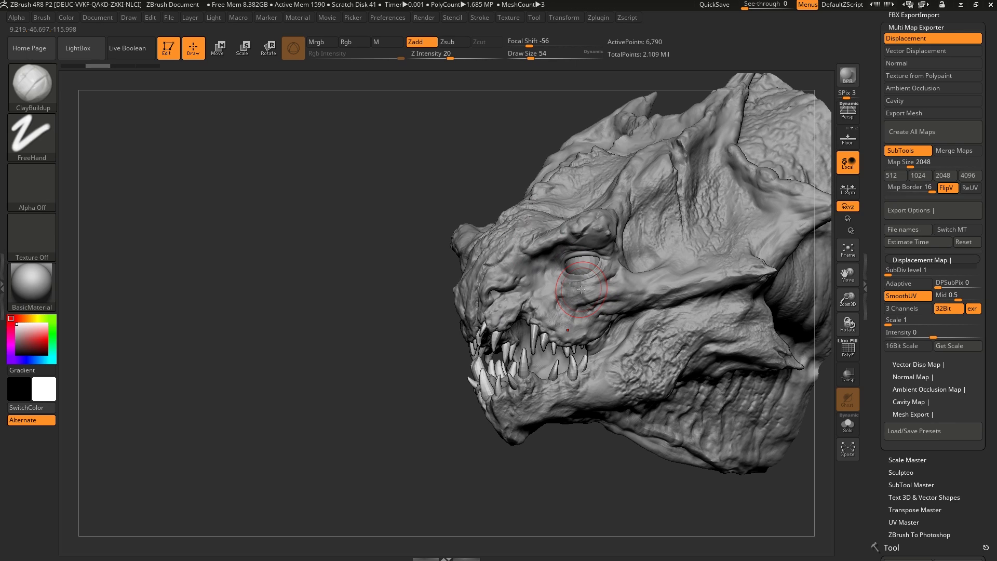
right_click_drag(637, 283, 635, 303)
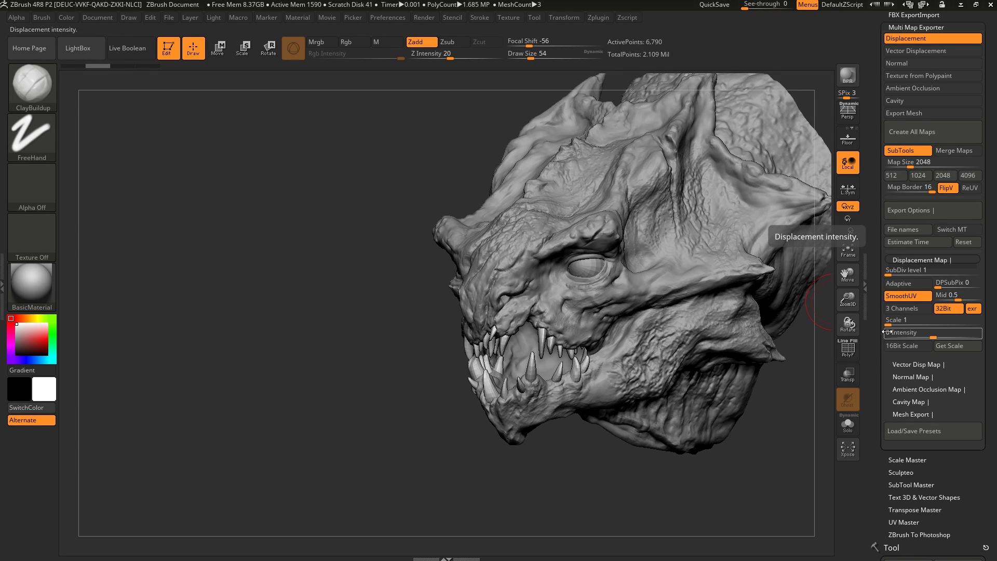
scroll(872, 299, "up", 1)
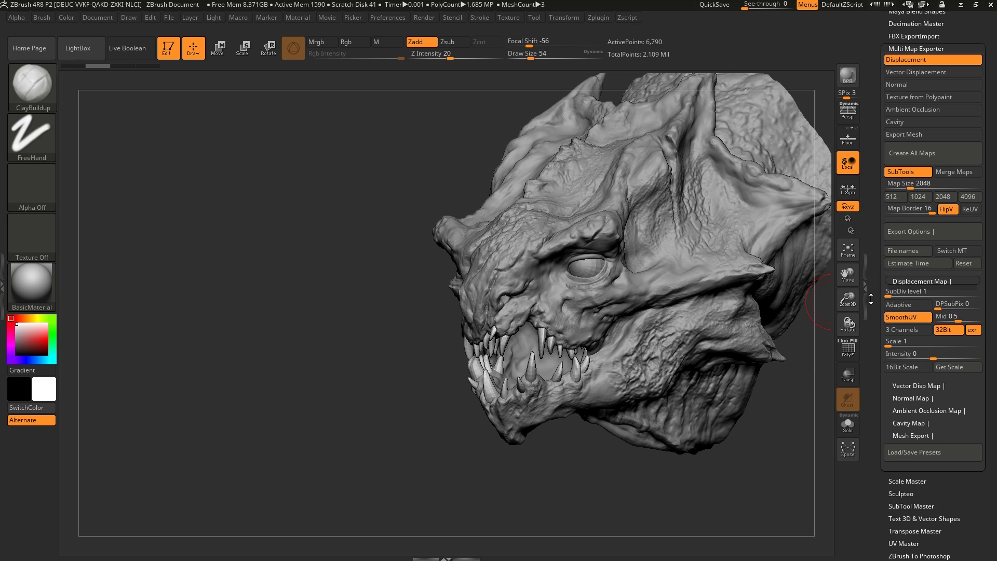
left_click_drag(872, 299, 874, 316)
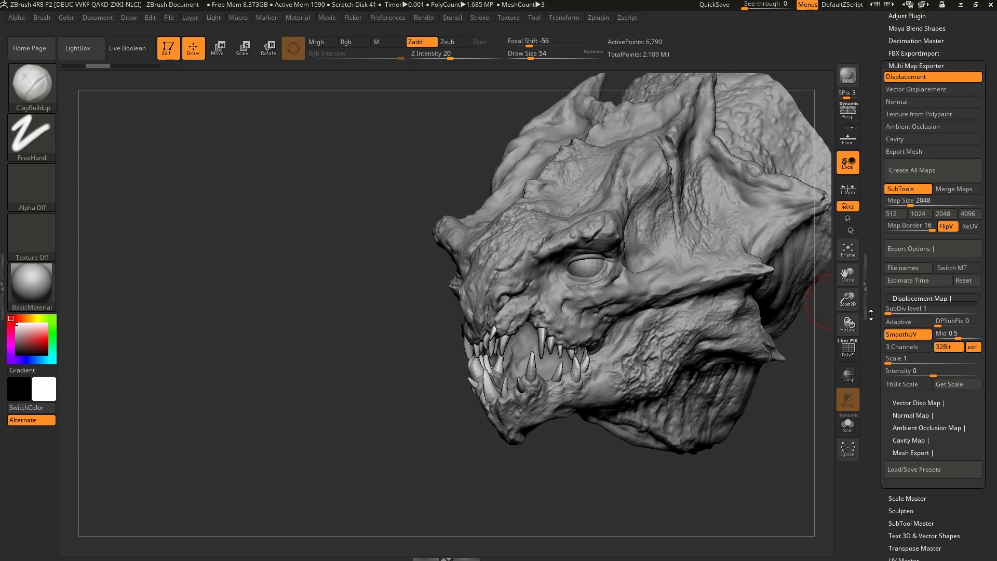
mouse_move(875, 292)
left_mouse_down()
mouse_move(870, 309)
mouse_move(871, 280)
left_mouse_up()
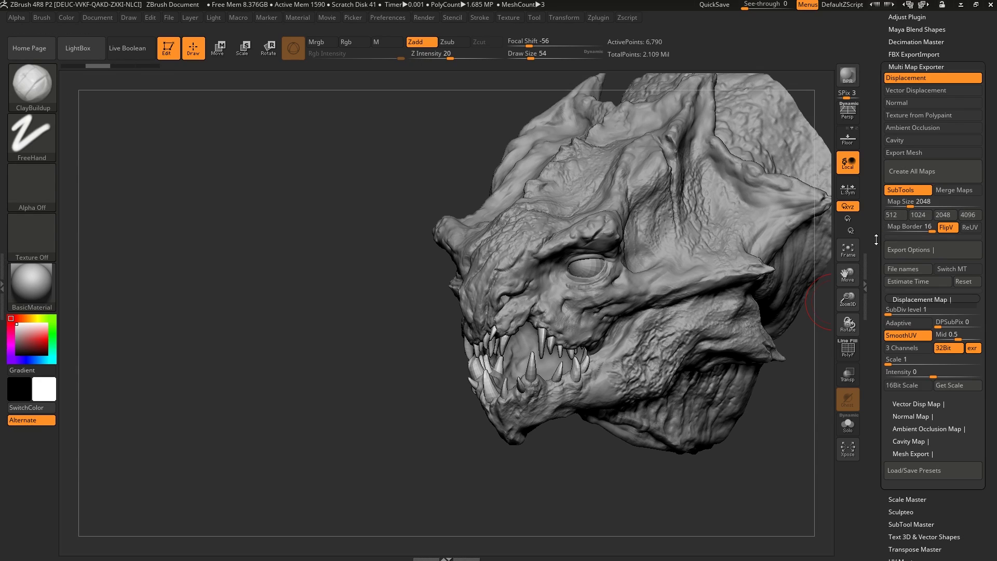
left_click(912, 170)
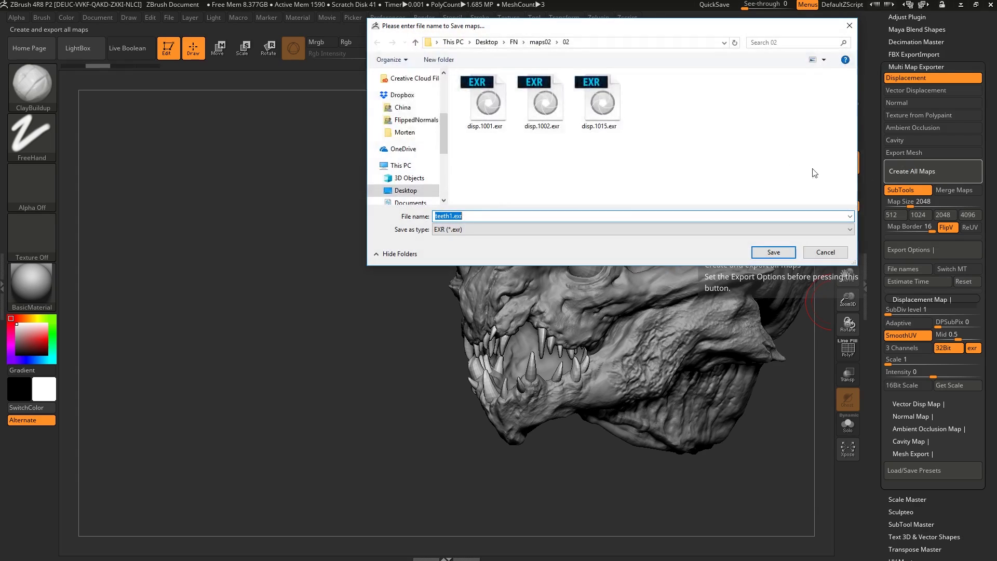
left_click(773, 252)
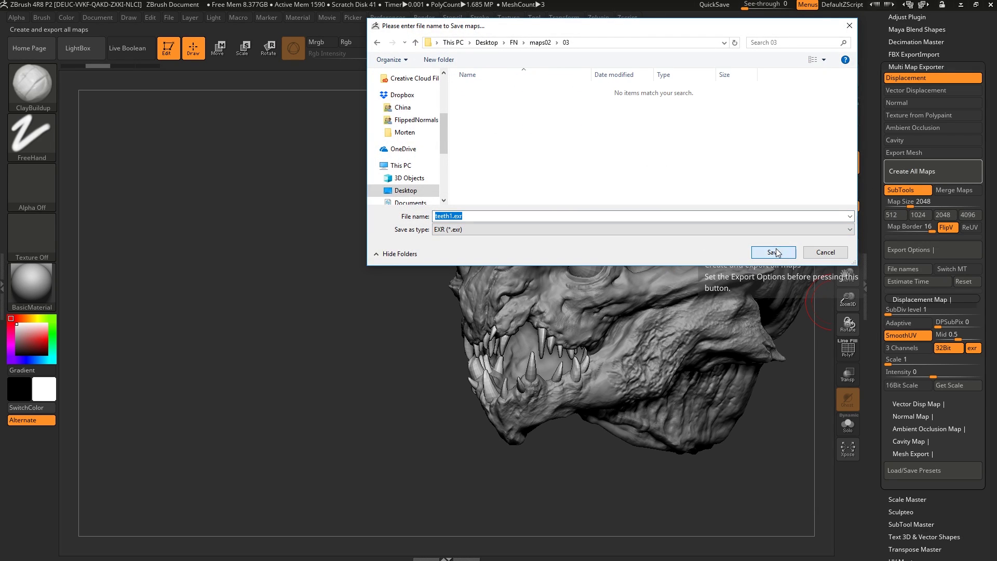
left_click(774, 252)
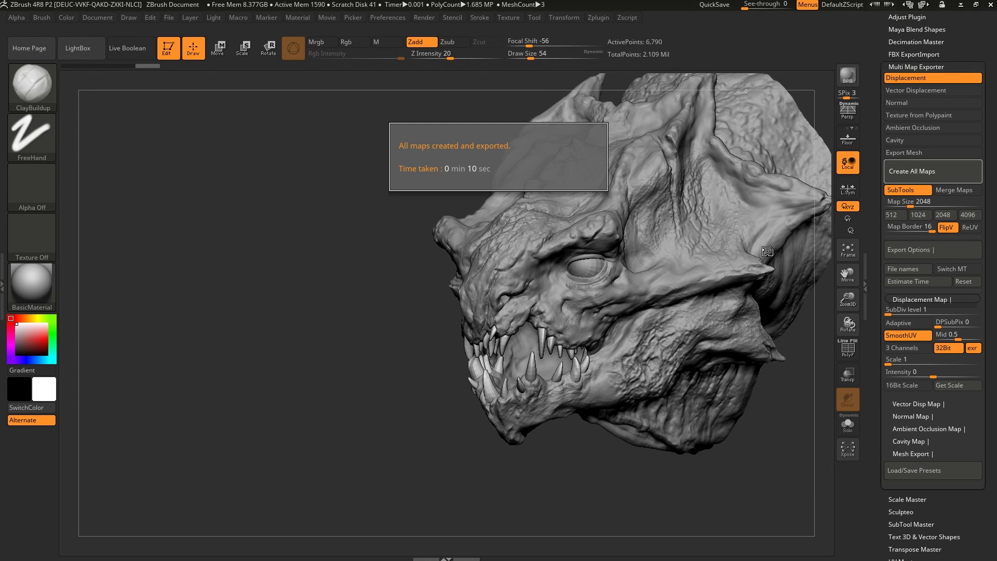
left_click(478, 168)
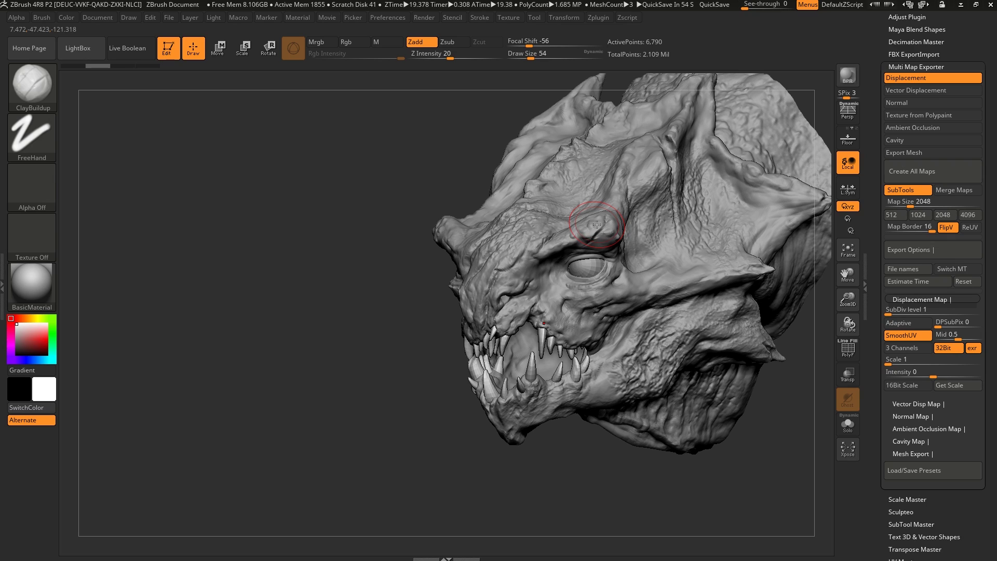
Switch to File Explorer's maps02\03 folder and examine the names of the exported EXR files.
left_click_drag(596, 224, 598, 191)
key("alt+Tab")
left_click(391, 326)
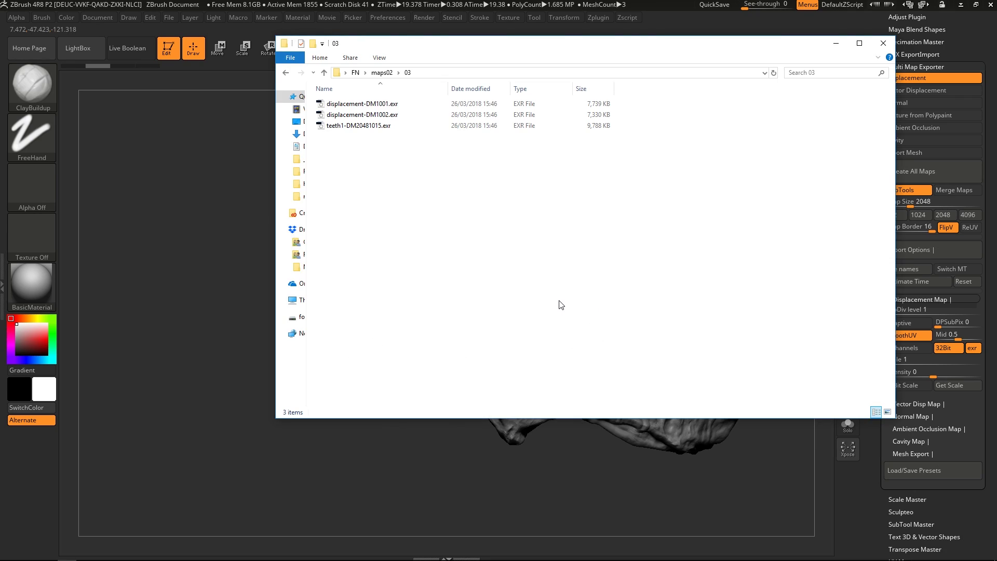
left_click_drag(491, 54, 494, 130)
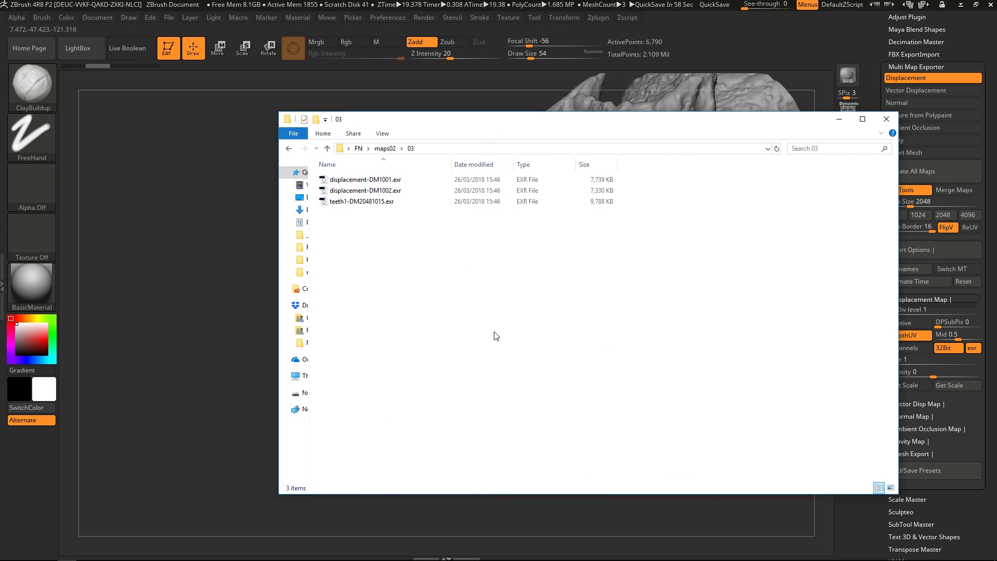
left_click_drag(401, 246, 364, 174)
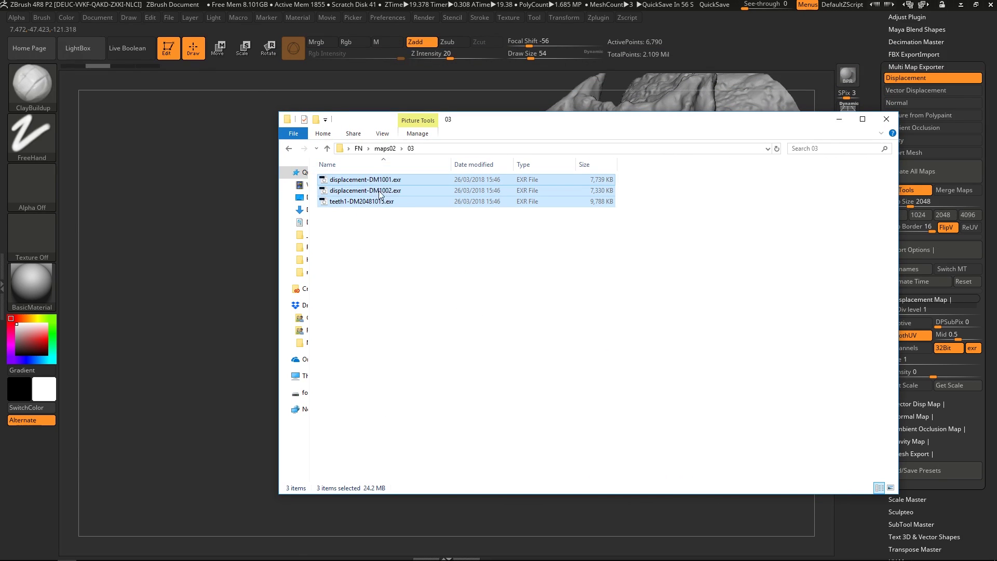
left_click(416, 270)
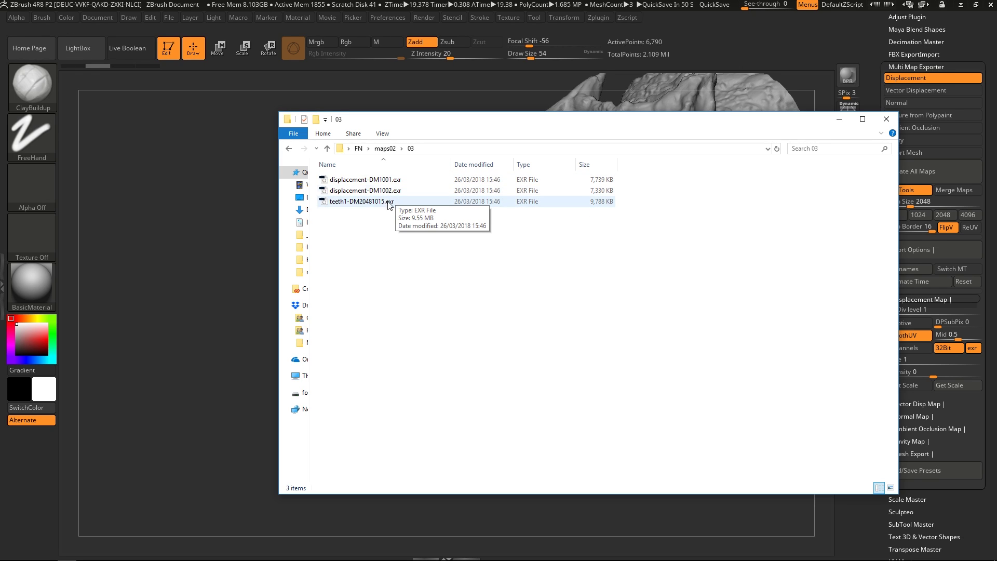
left_click(382, 181)
left_click_drag(399, 242, 352, 182)
left_click(395, 245)
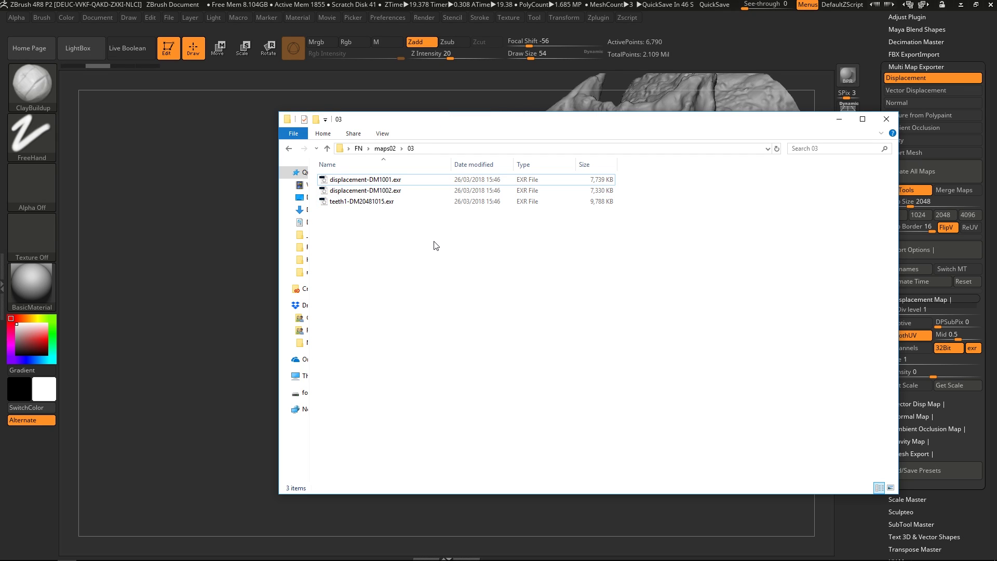
left_click_drag(416, 218, 306, 176)
Rename the exported displacement-DM1001.exr file to disp.1001.exr.
left_click(388, 182)
left_click(379, 183)
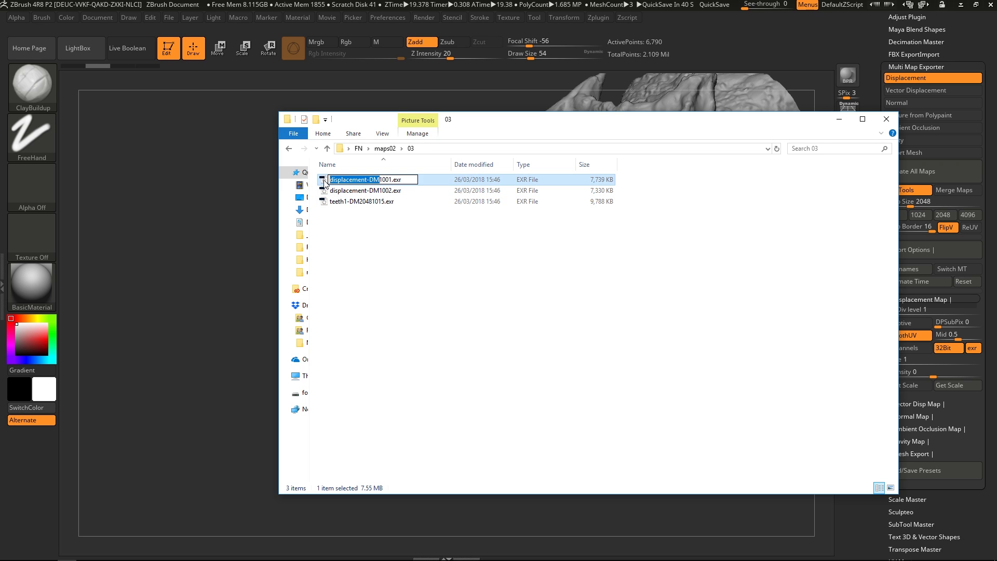
type("disp.")
key("shift+Home")
key("ctrl+c")
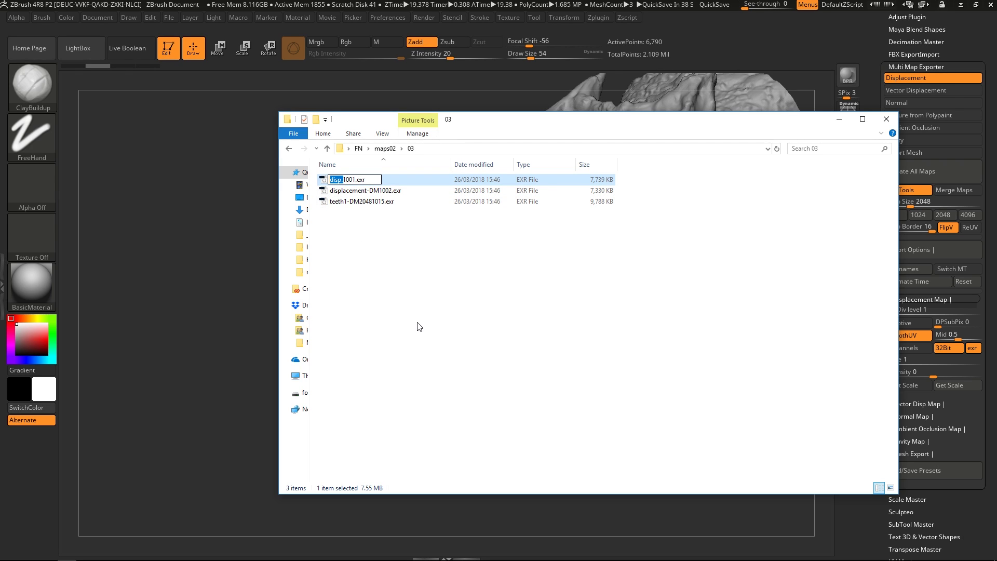
Rename displacement-DM1002.exr to disp.1002.exr, reusing the same disp. prefix.
key("Tab")
key("Right")
key("Left")
key("Left")
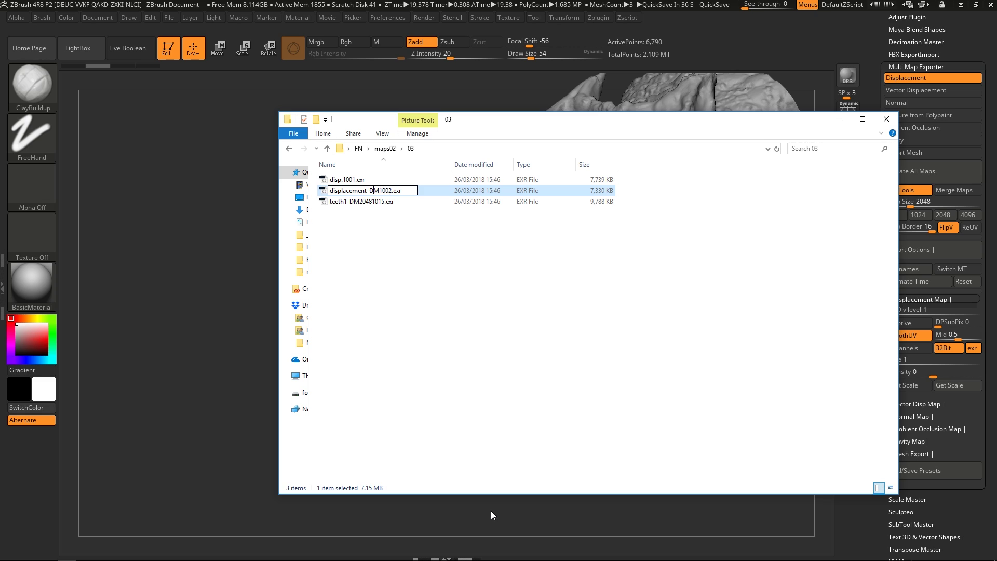
key("ctrl+shift+Left")
key("ctrl+shift+Left")
key("ctrl+v")
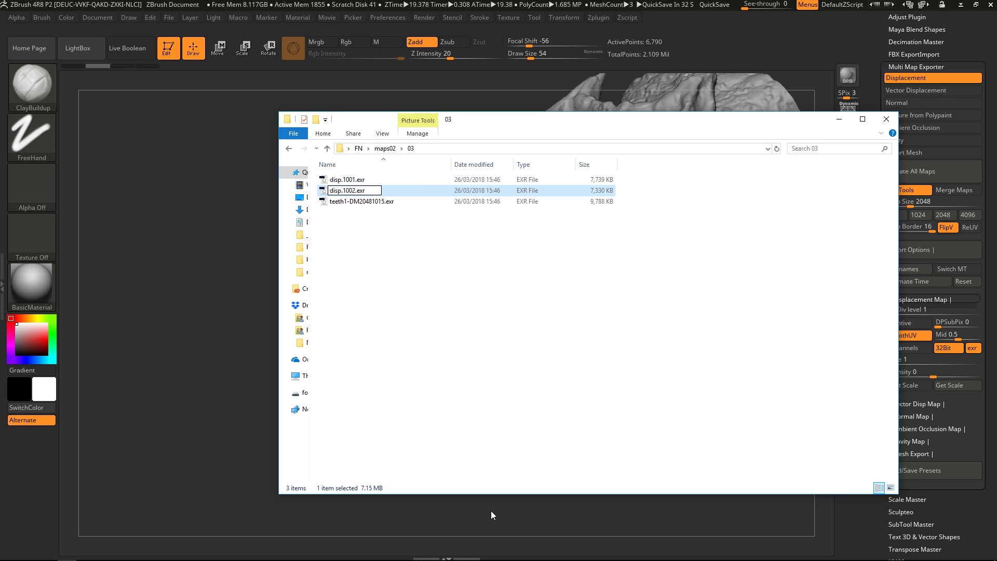
Rename the teeth map teeth1-DM20481015.exr to disp.1015.exr.
key("Tab")
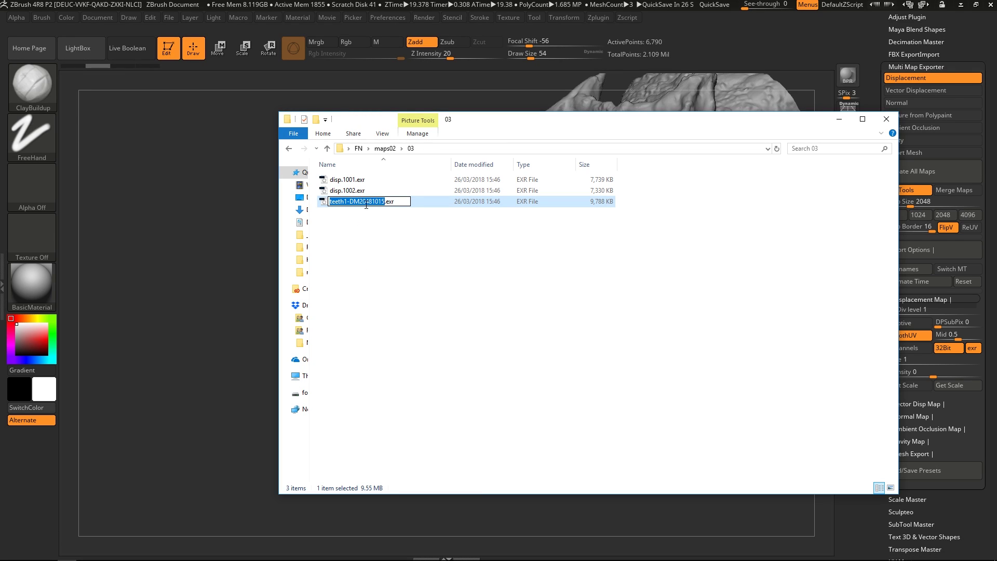
left_click_drag(373, 204, 326, 210)
type("disp.")
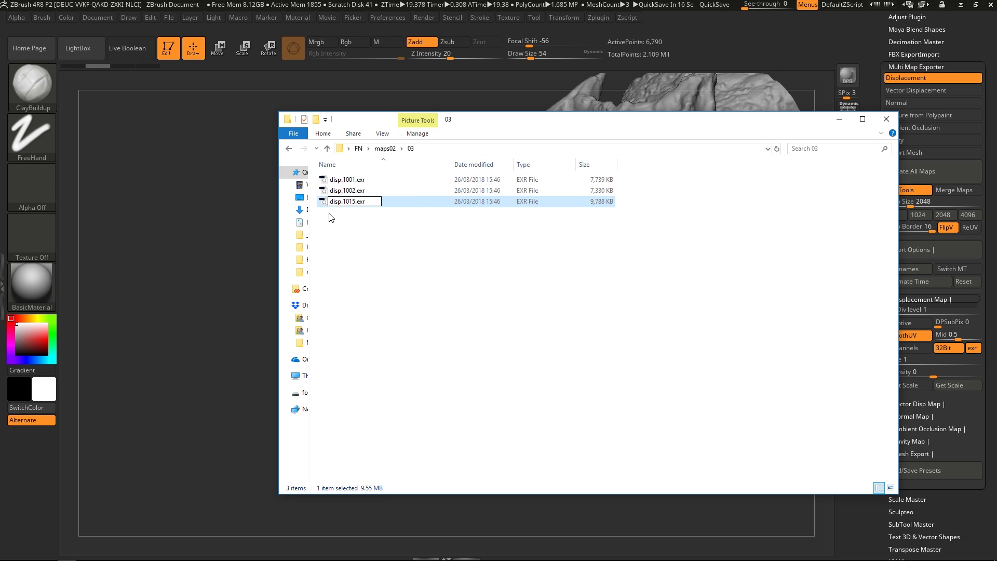
left_click(382, 245)
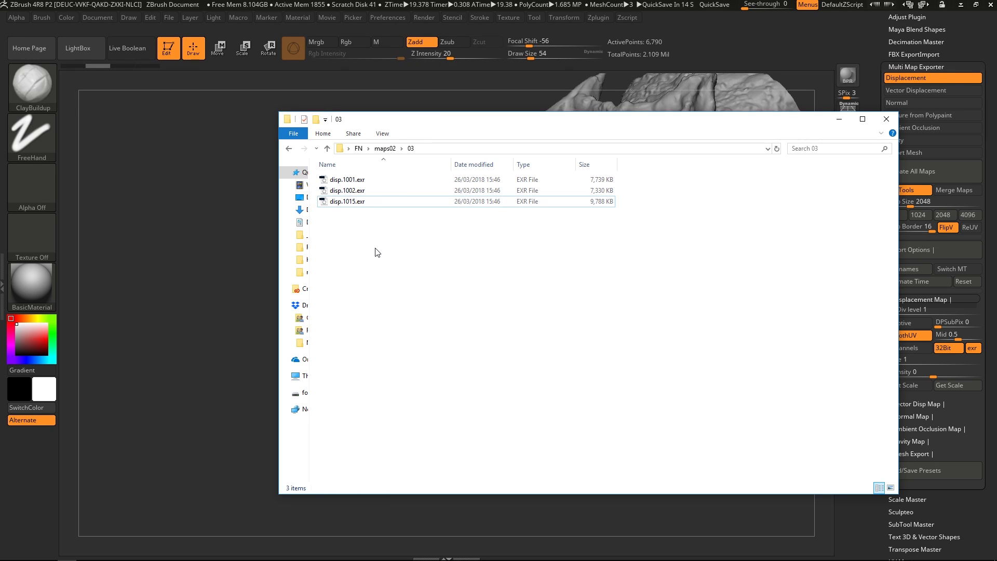
Examine the matching names and UV tile numbers of the renamed displacement files.
left_click_drag(399, 264, 406, 240)
left_click_drag(408, 261, 333, 170)
left_click(436, 304)
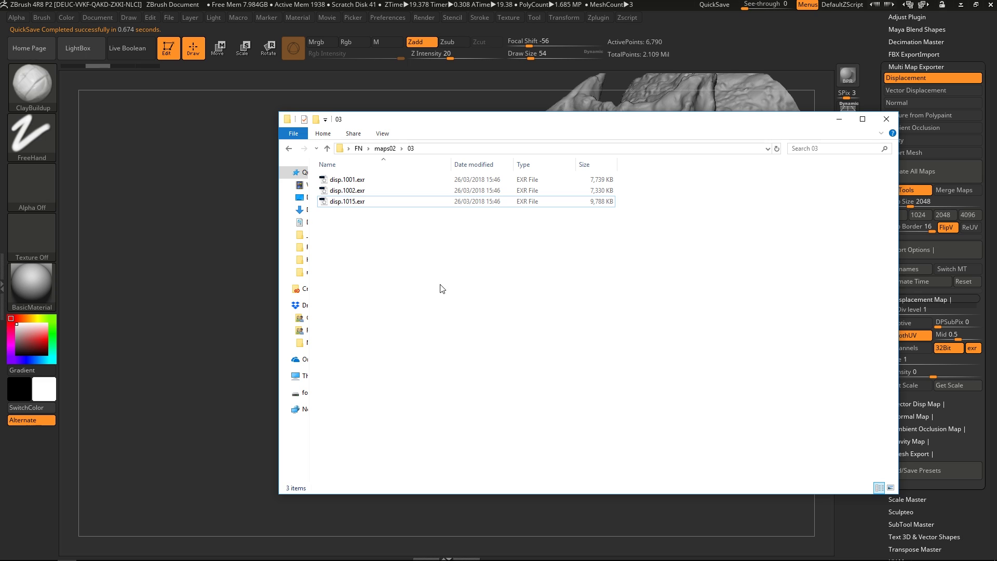
left_click_drag(439, 280, 365, 172)
left_click_drag(356, 232, 343, 177)
left_click(356, 233)
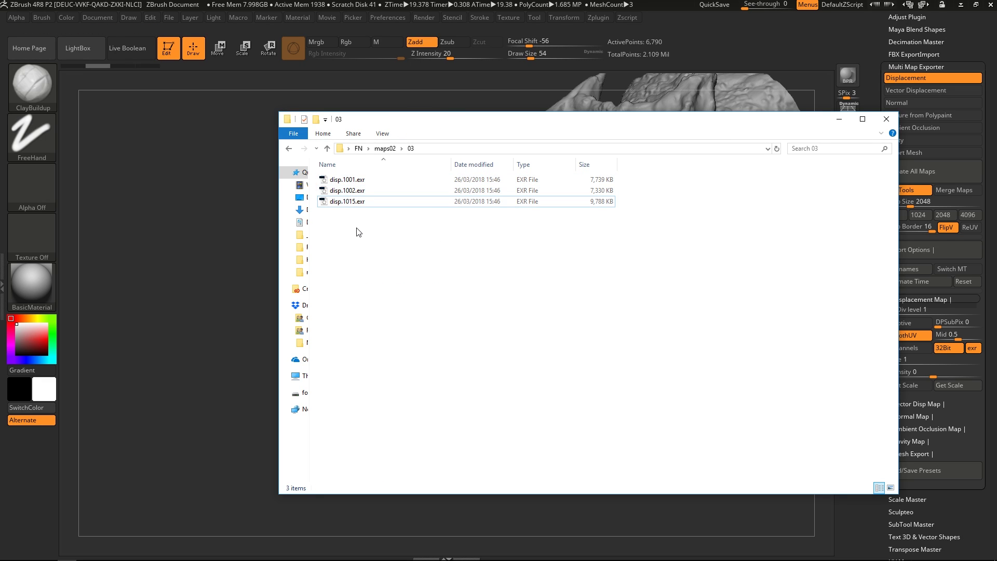
left_click_drag(360, 235, 338, 162)
left_click(381, 240)
Return to ZBrush, make the head subtool active, show its wireframe and step it down to its lowest subdivision level.
left_click(234, 290)
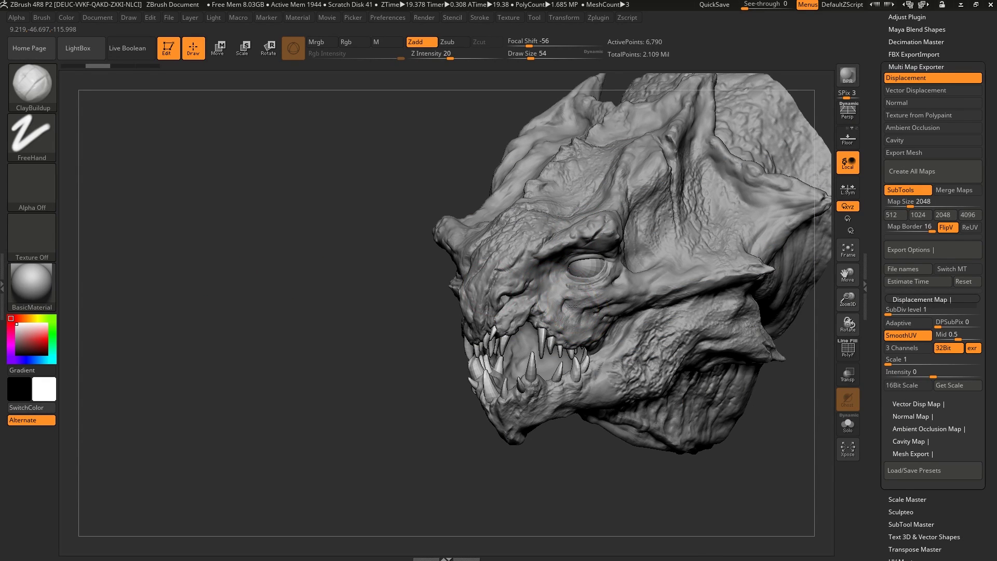
left_click(589, 311, "alt")
key("shift+f")
key("shift+d")
key("shift+d")
key("shift+d")
key("shift+d")
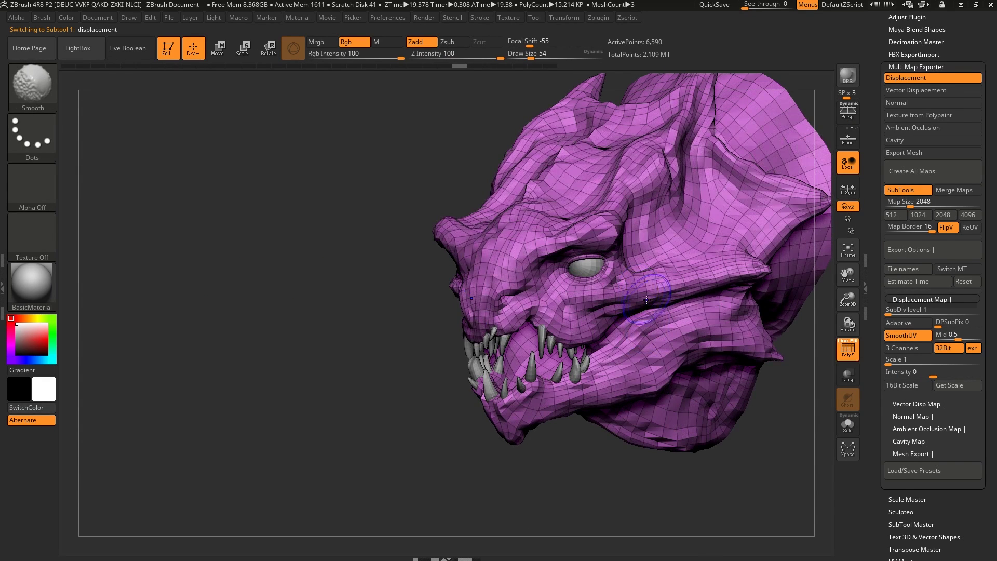
right_click_drag(645, 302, 698, 301)
left_click_drag(881, 318, 852, 314)
left_click(908, 154)
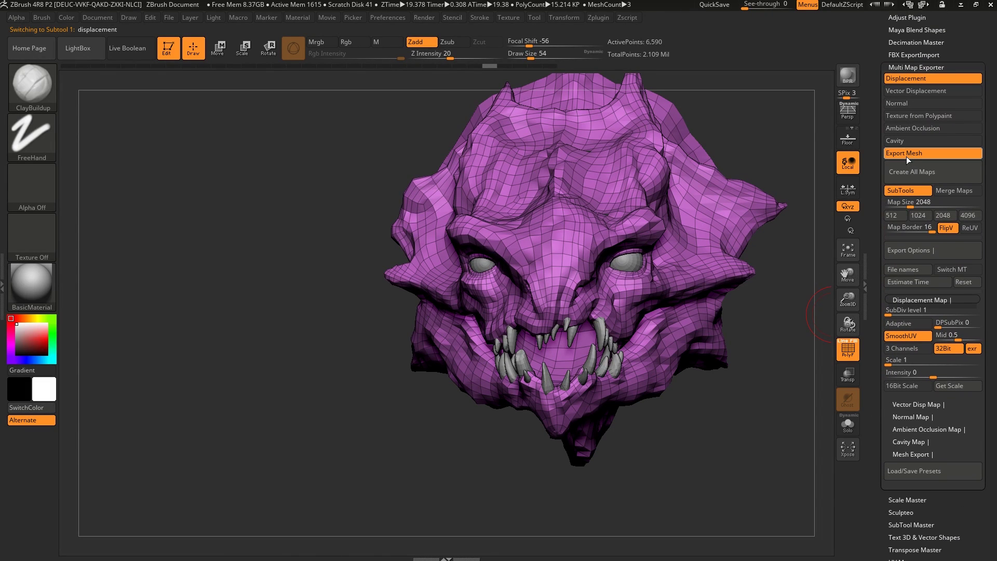
left_click(908, 153)
Expand the mesh export settings of the head subtool and put the whole head in a single polygroup.
left_click_drag(876, 212, 875, 173)
scroll(875, 172, "down", 15)
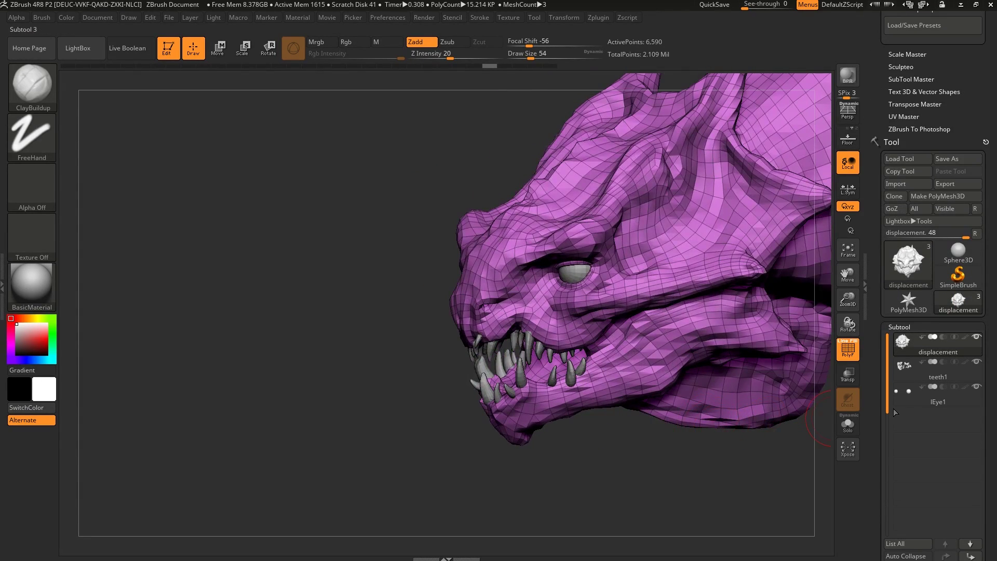
scroll(873, 408, "down", 15)
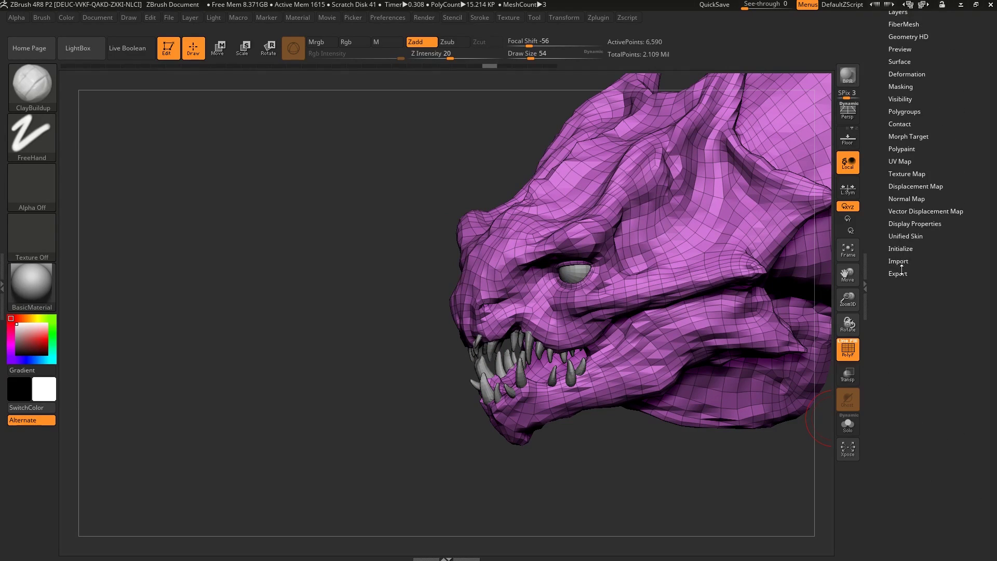
scroll(899, 281, "up", 10)
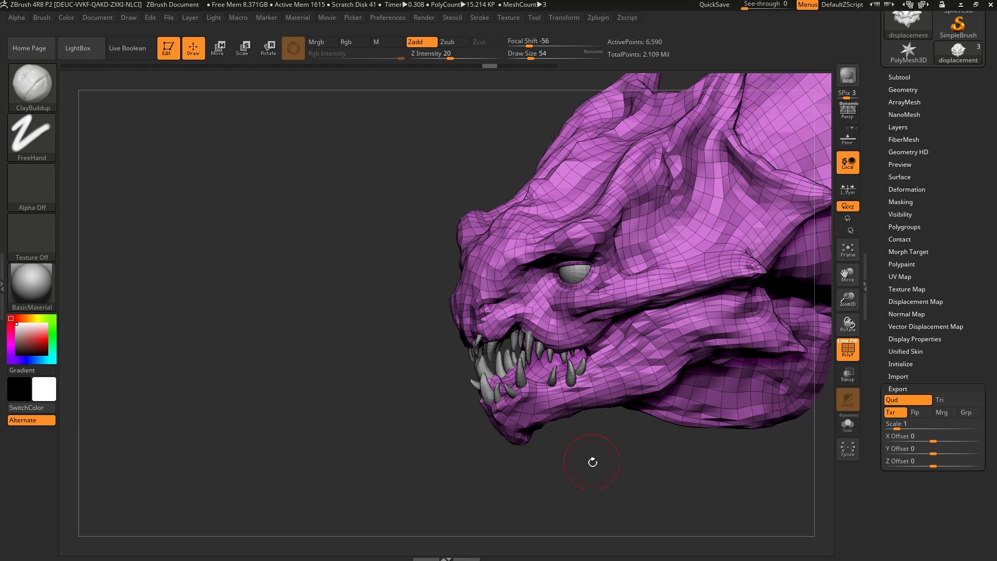
left_click_drag(602, 473, 623, 463, "ctrl")
key("ctrl+w")
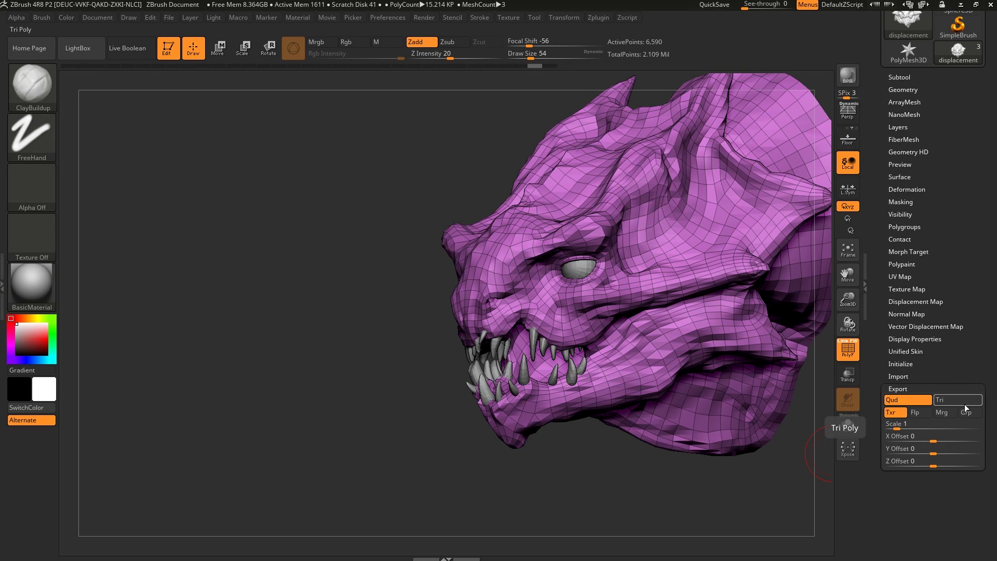
Export the lowest-level head mesh in OBJ format as head into the maps02\03 folder.
left_click_drag(983, 318, 983, 369)
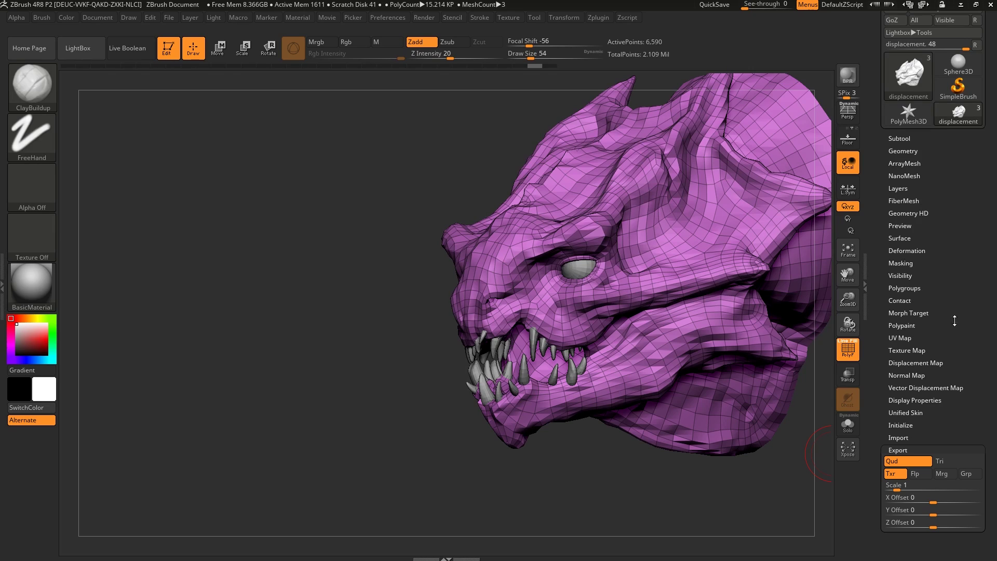
left_click_drag(954, 321, 951, 297)
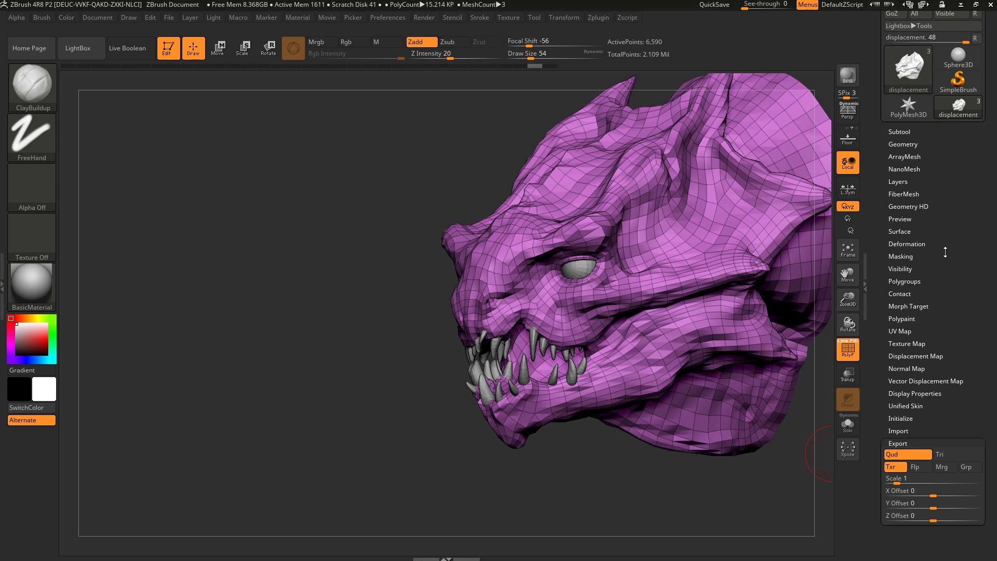
mouse_move(949, 183)
left_mouse_down()
mouse_move(966, 211)
mouse_move(970, 192)
mouse_move(959, 179)
left_mouse_up()
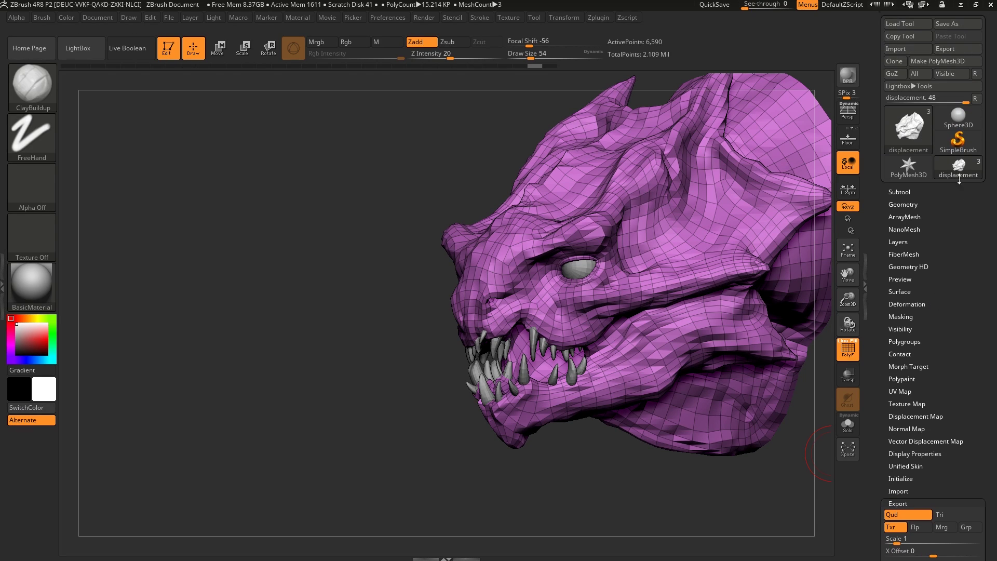
left_click(946, 49)
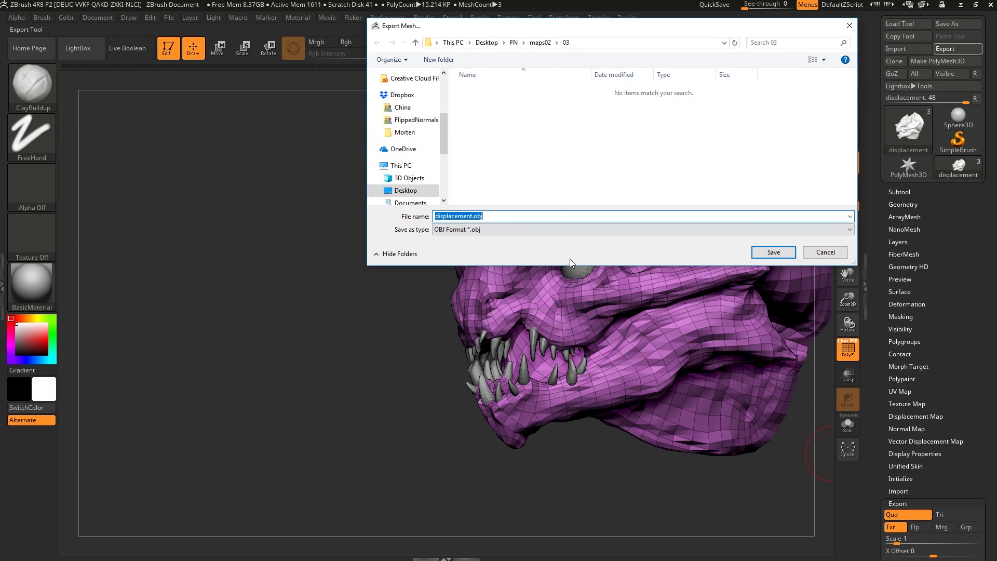
type("head")
key("Return")
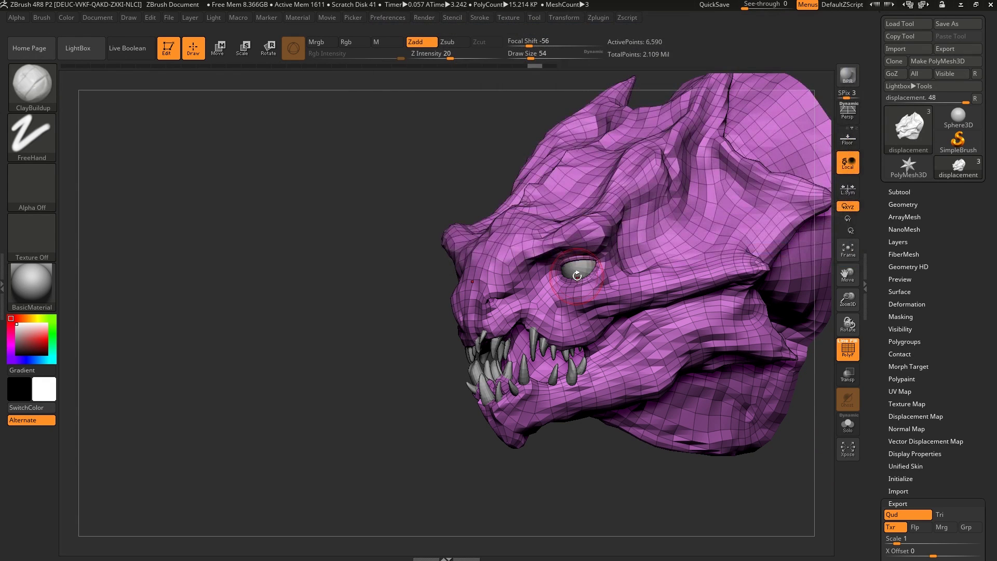
Make the teeth1 subtool active, expand its mesh export settings and combine all teeth into a single polygroup.
left_click(915, 191)
left_click(914, 236)
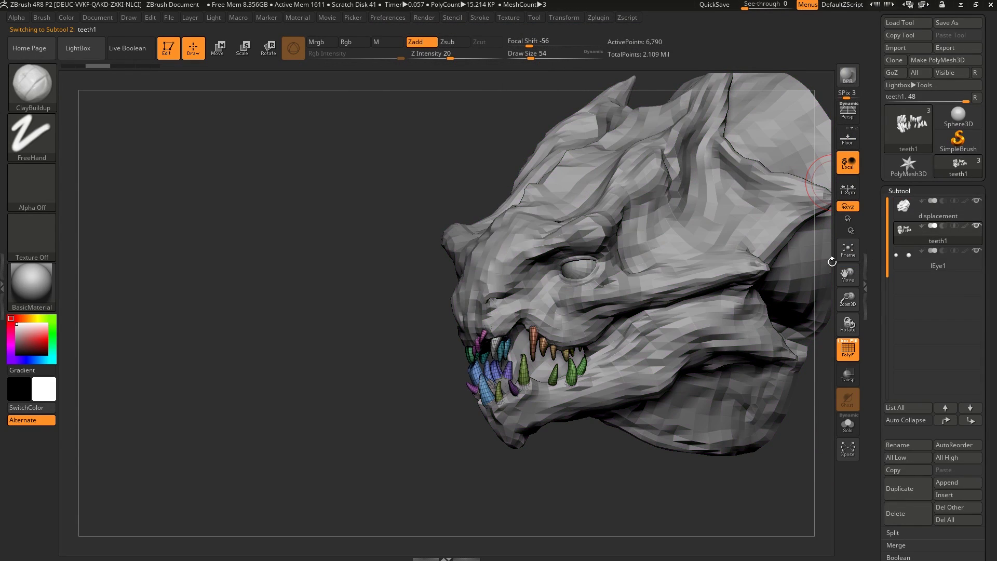
key("ctrl+z")
left_click_drag(572, 469, 526, 383, "alt")
left_click_drag(509, 419, 522, 416)
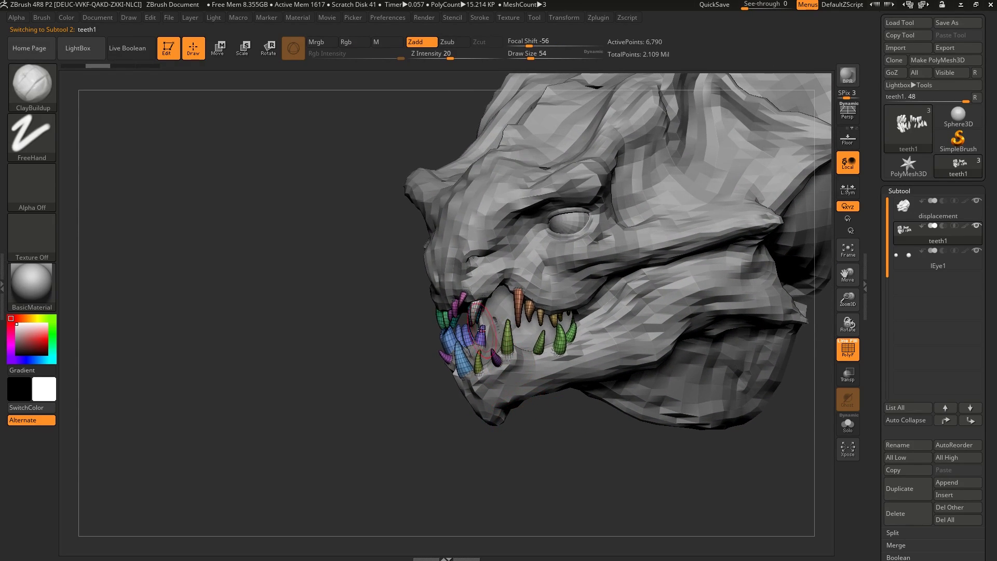
scroll(891, 377, "down", 10)
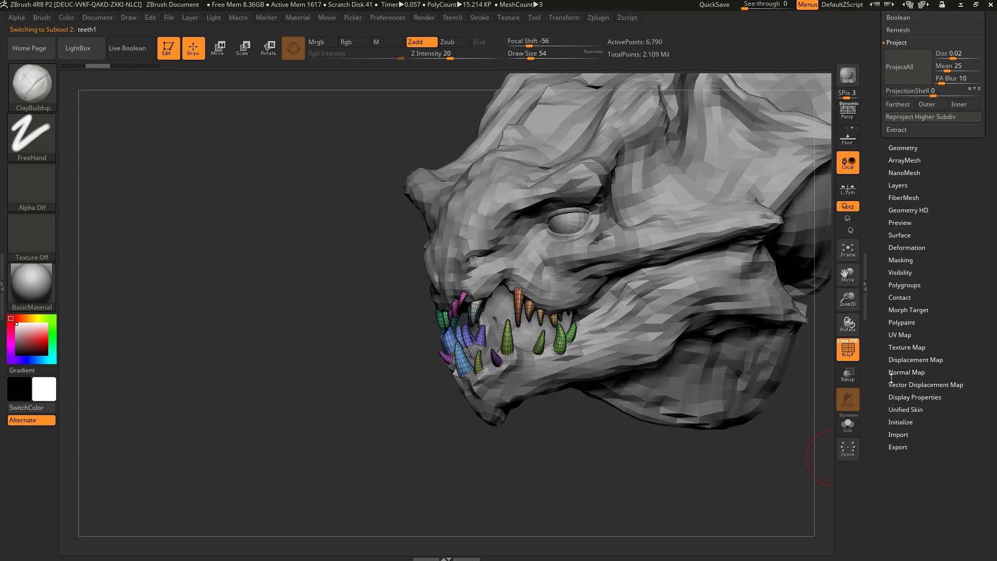
left_click(904, 450)
left_click_drag(936, 266, 939, 485)
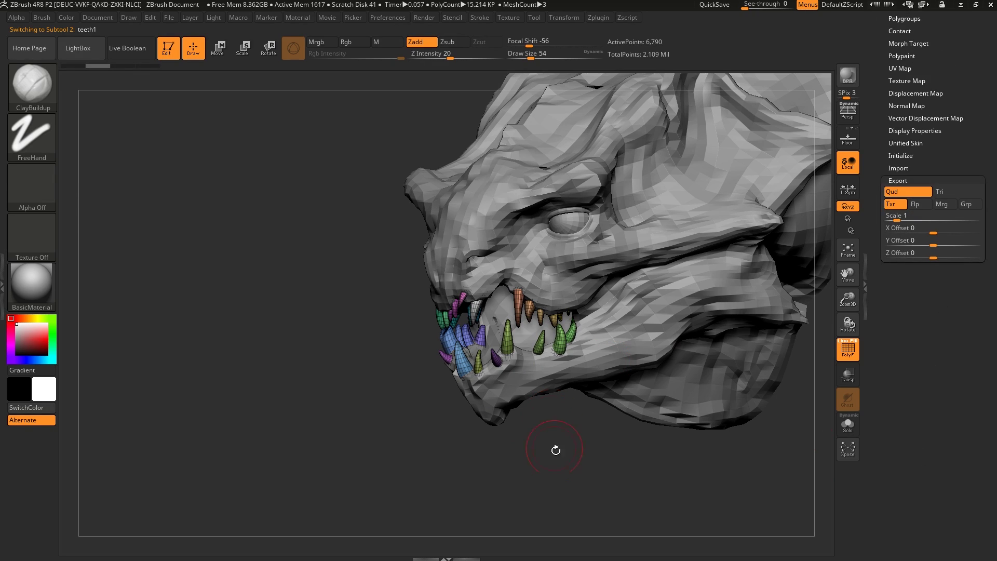
key("ctrl+w")
scroll(965, 332, "down", 10)
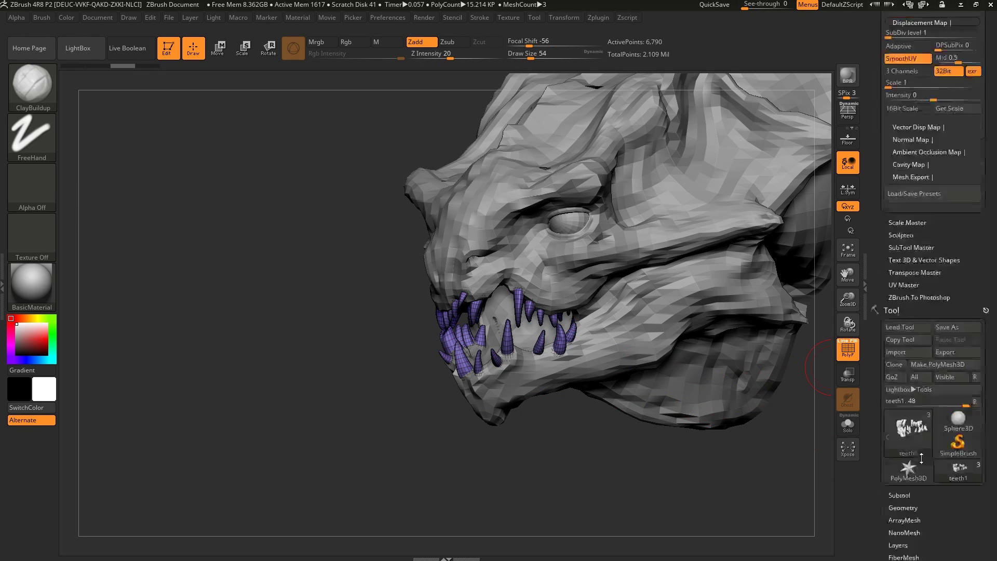
Export the teeth mesh in OBJ format as teeth into the same folder as the head.
left_click(946, 247)
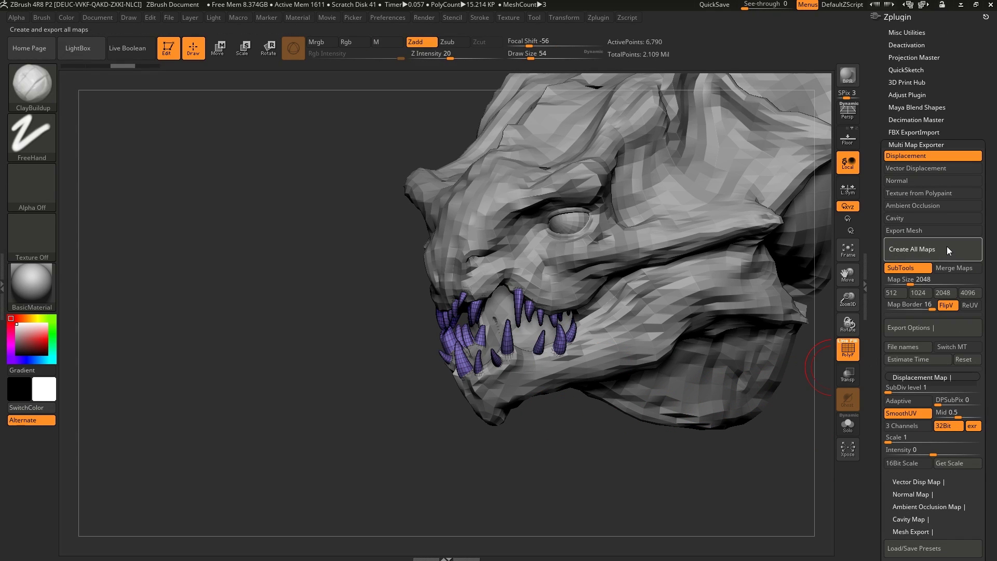
key("Escape")
scroll(989, 480, "down", 8)
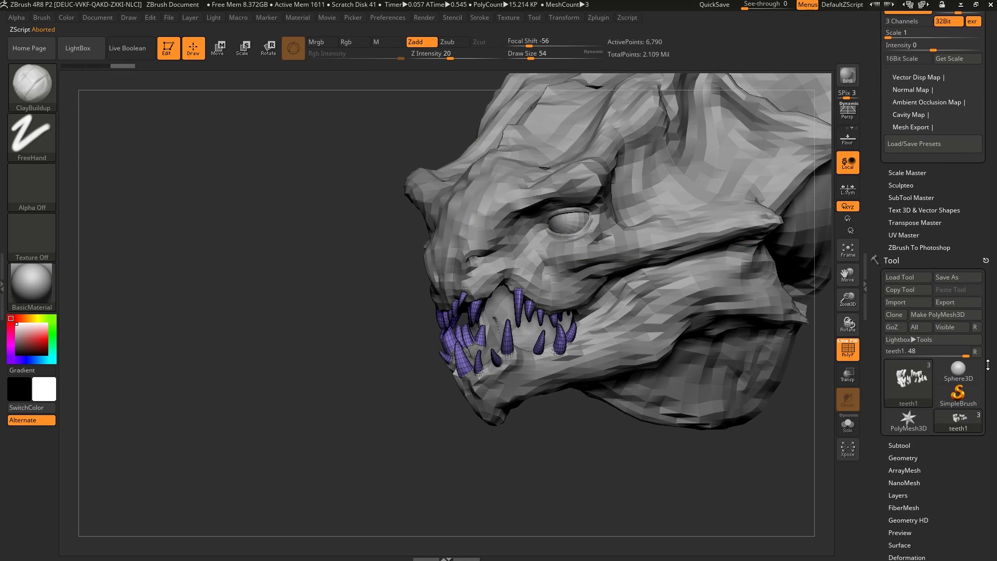
left_click(958, 301)
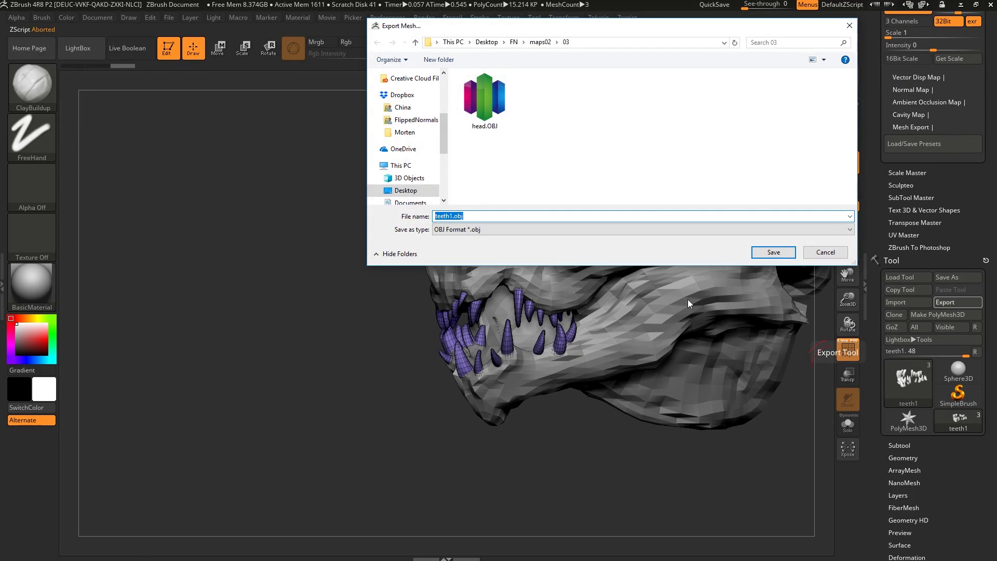
type("teet")
key("Return")
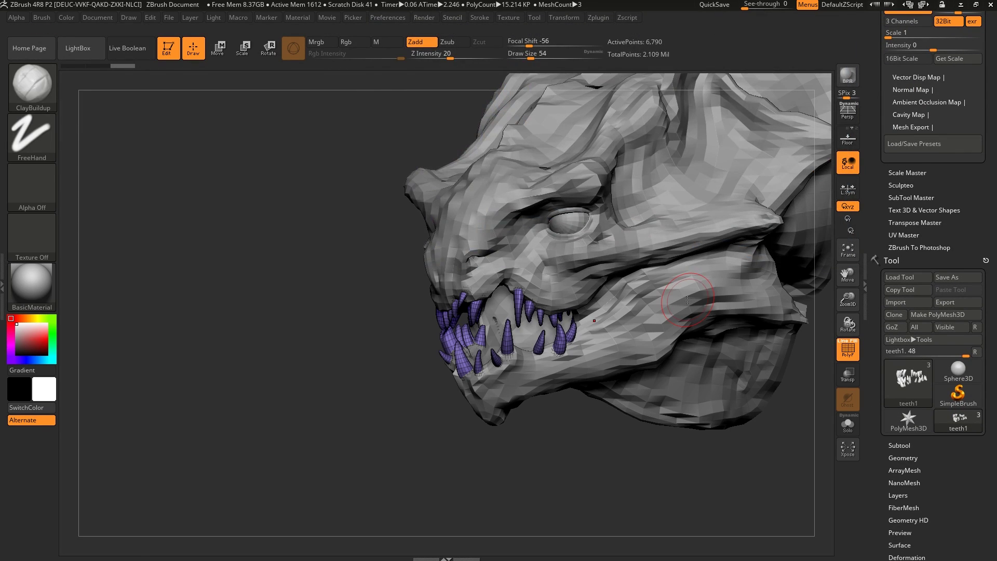
Make the eye subtool active, give it a single polygroup and export it in OBJ format as eye.
left_click(568, 223, "alt")
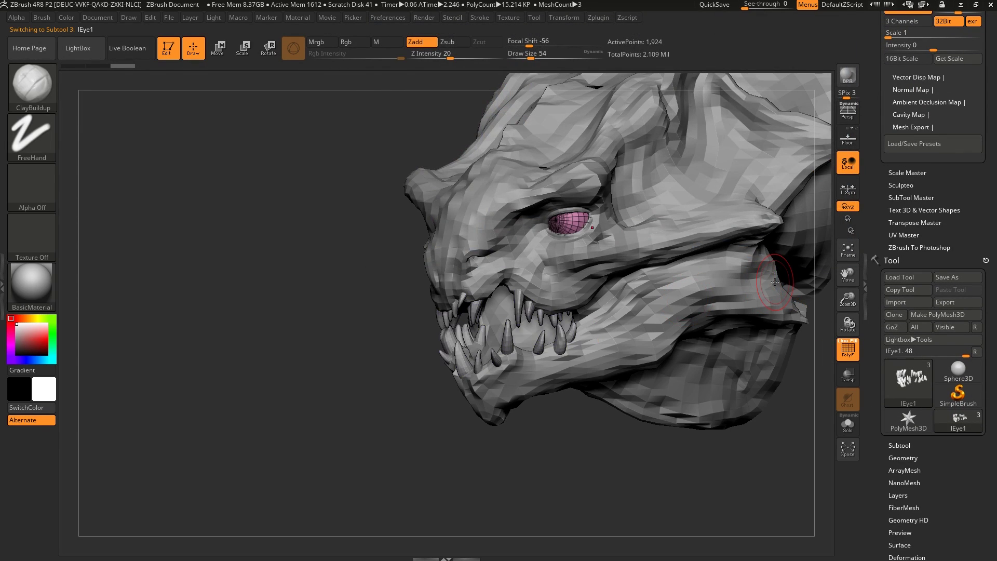
left_click(954, 300)
key("Return")
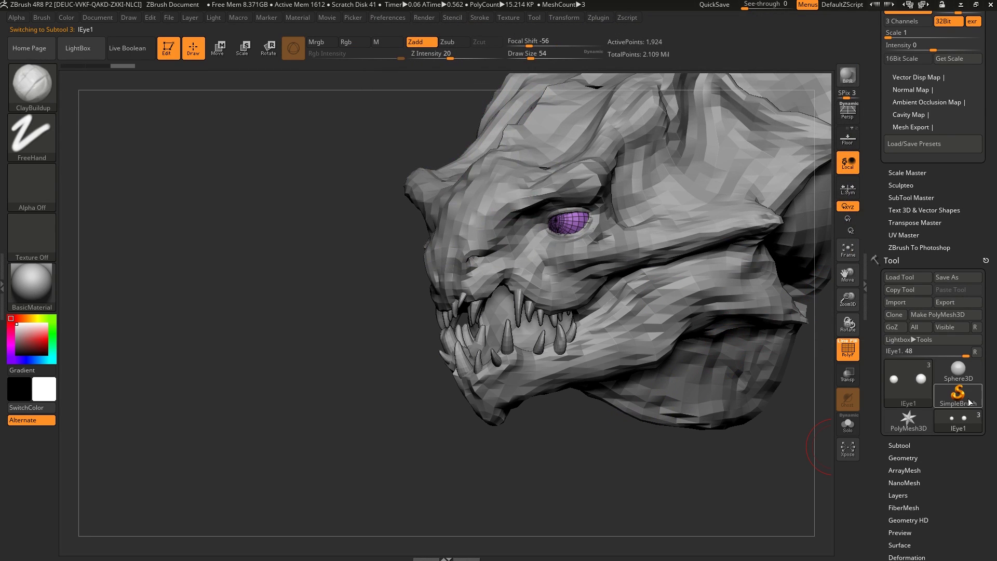
left_click(961, 301)
type("eye")
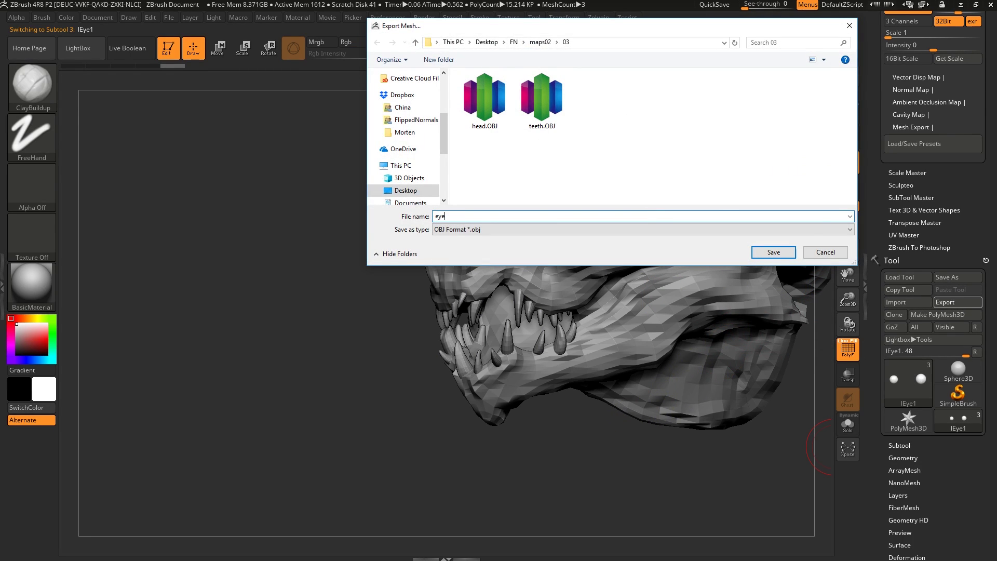
key("Return")
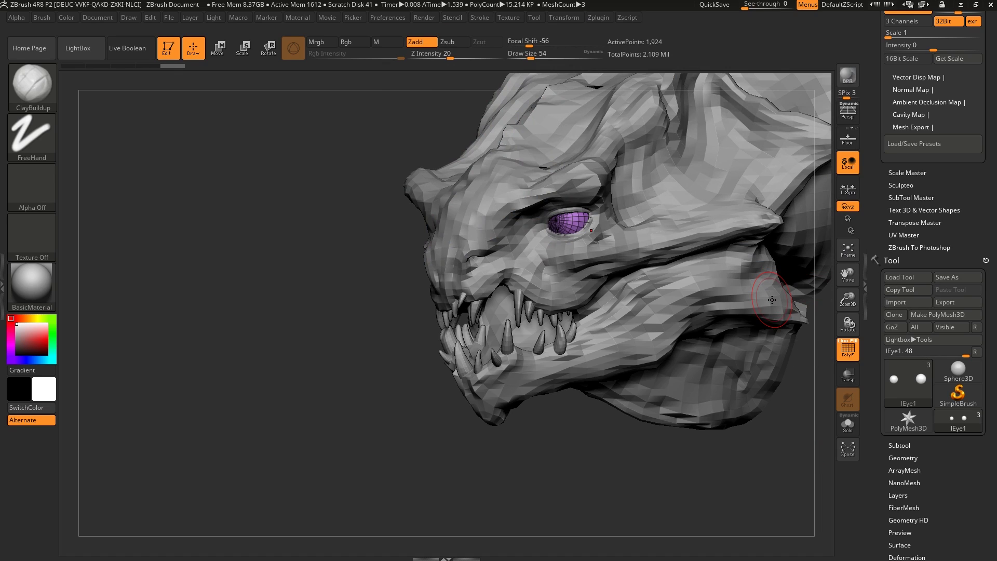
Switch to Maya, select the head mesh in the lighting scene and show its channels and the render layers.
key("alt+Tab")
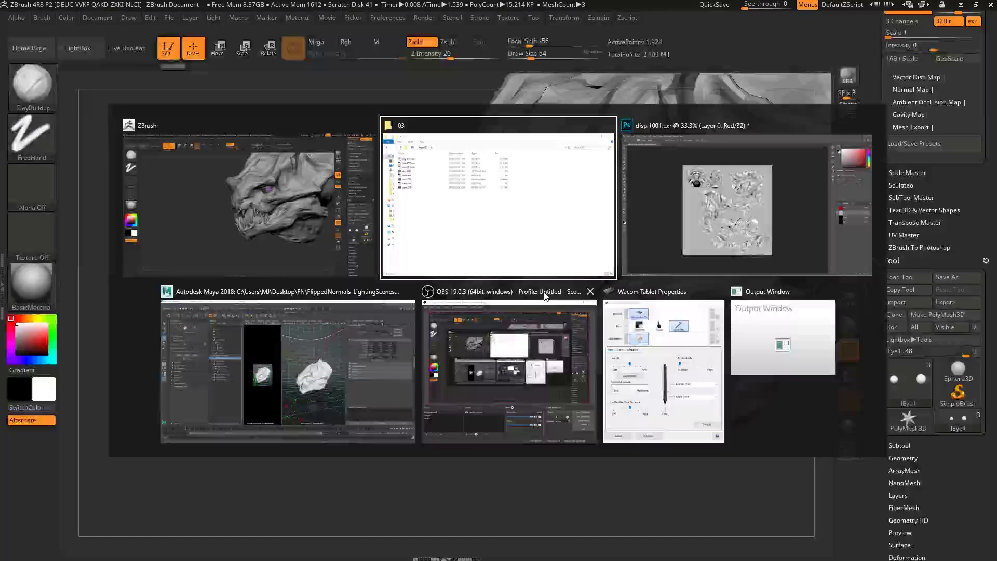
left_click(337, 344)
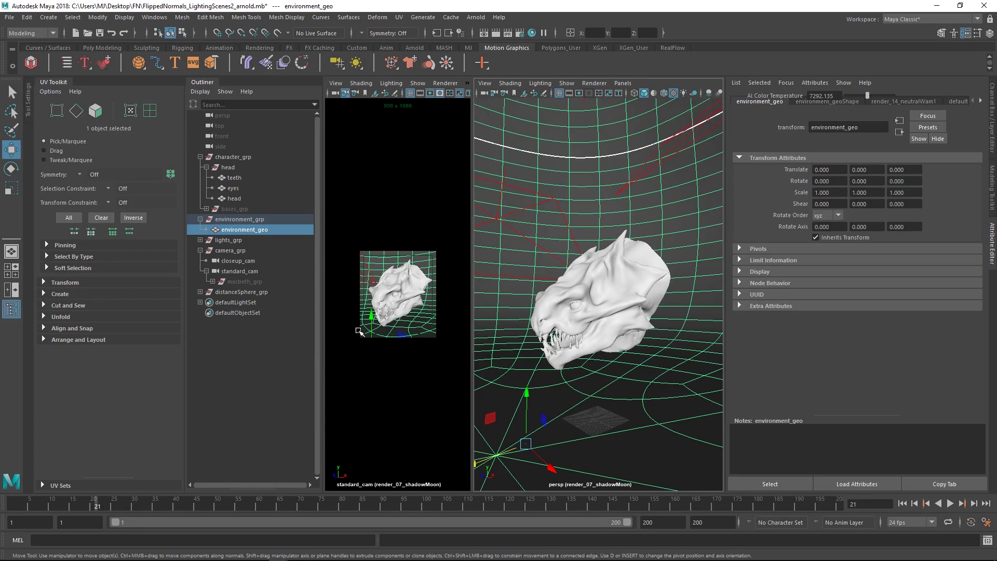
left_click(405, 279)
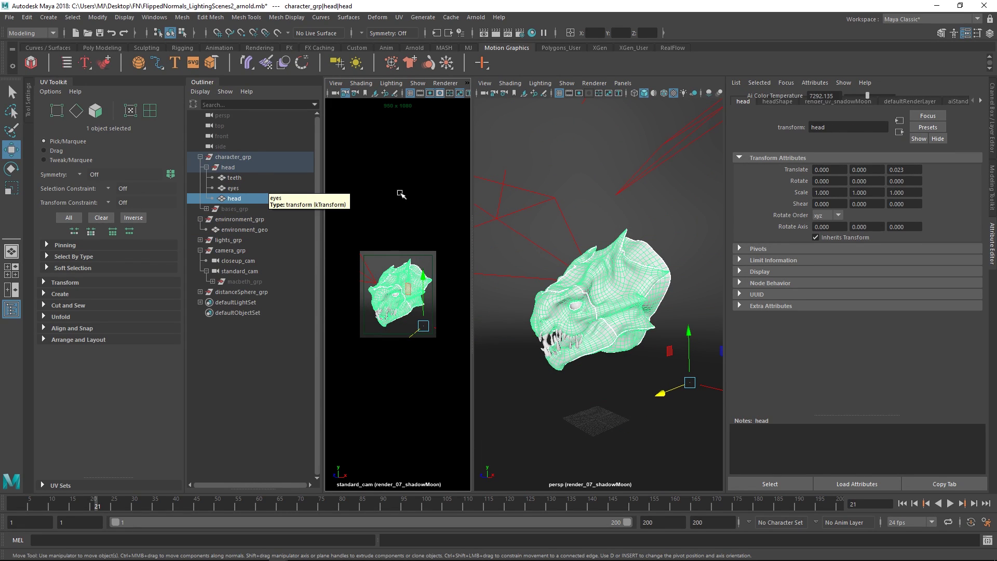
mouse_move(571, 314)
left_mouse_down("alt")
mouse_move(618, 335)
mouse_move(587, 319)
left_mouse_up("alt")
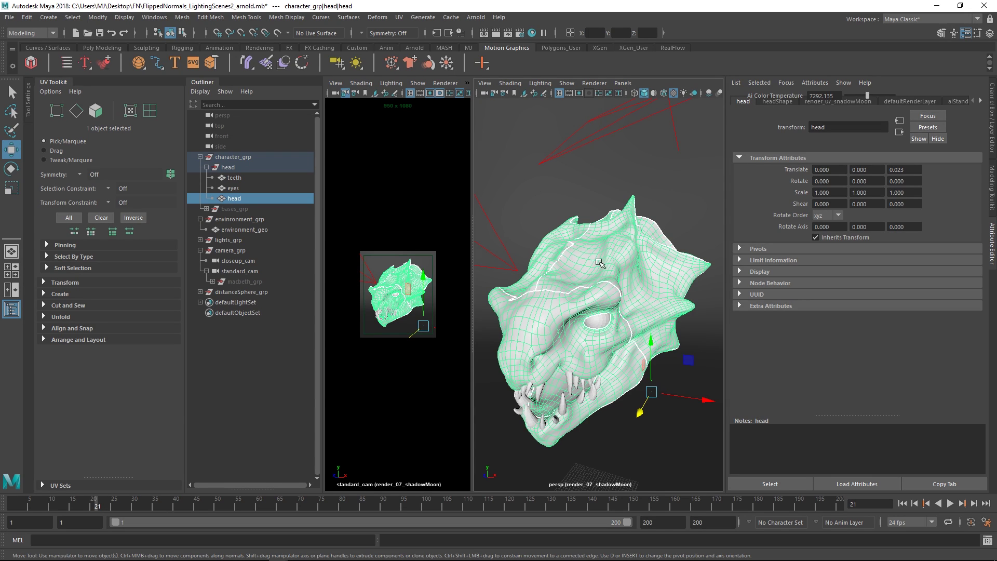
mouse_move(597, 260)
left_mouse_down("alt")
mouse_move(588, 282)
mouse_move(598, 276)
left_mouse_up("alt")
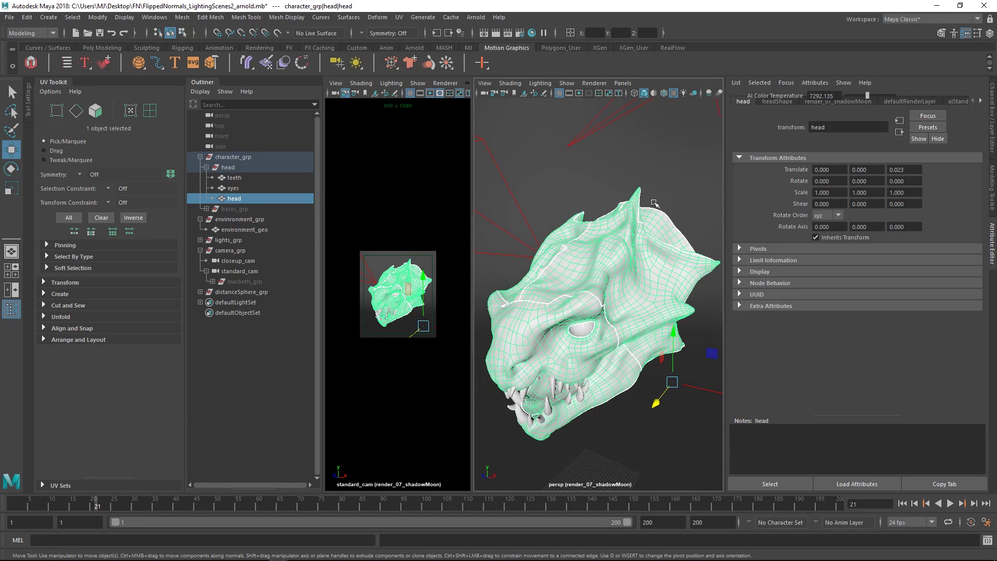
scroll(634, 275, "down", 3)
key("ctrl+a")
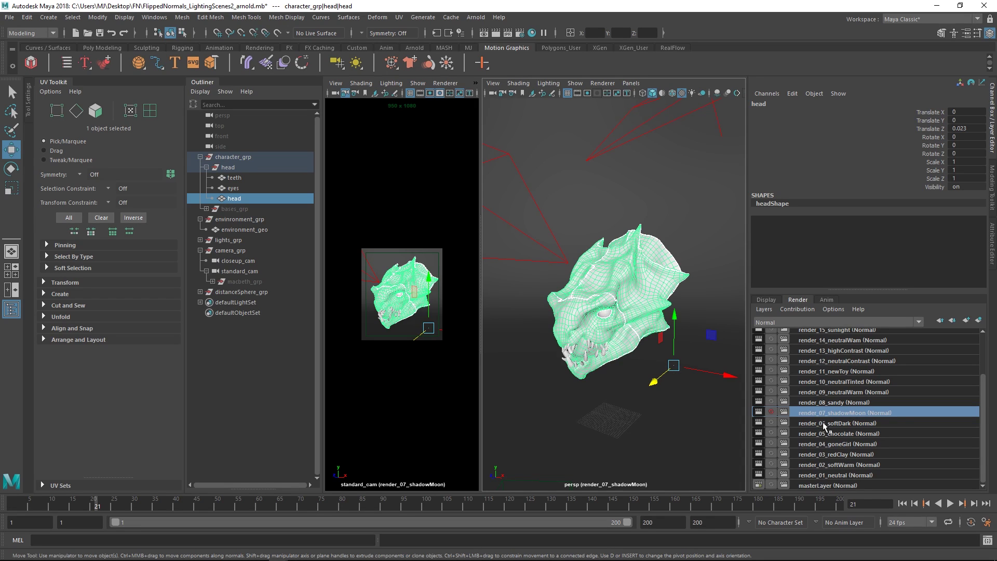
left_click(534, 376)
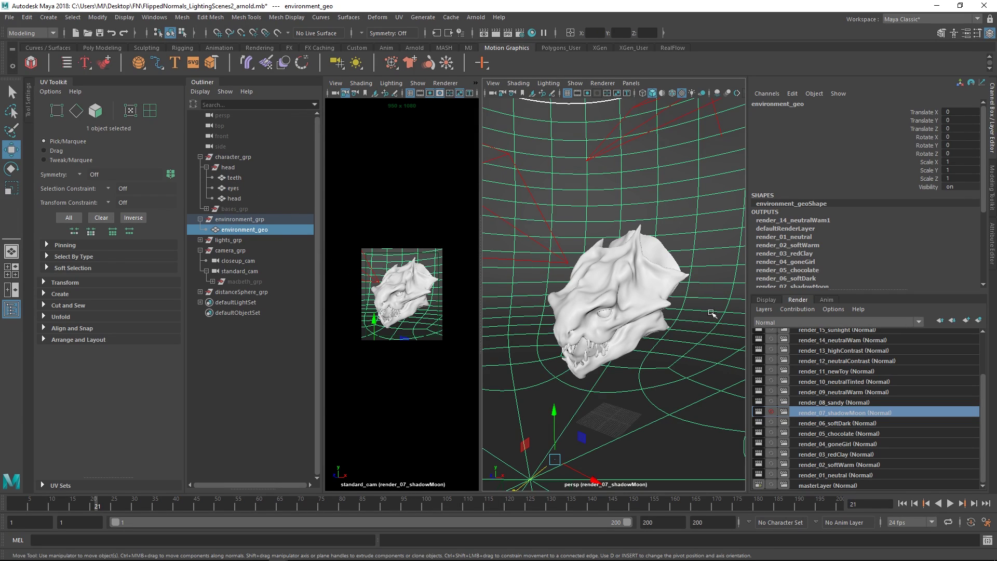
left_click(624, 343)
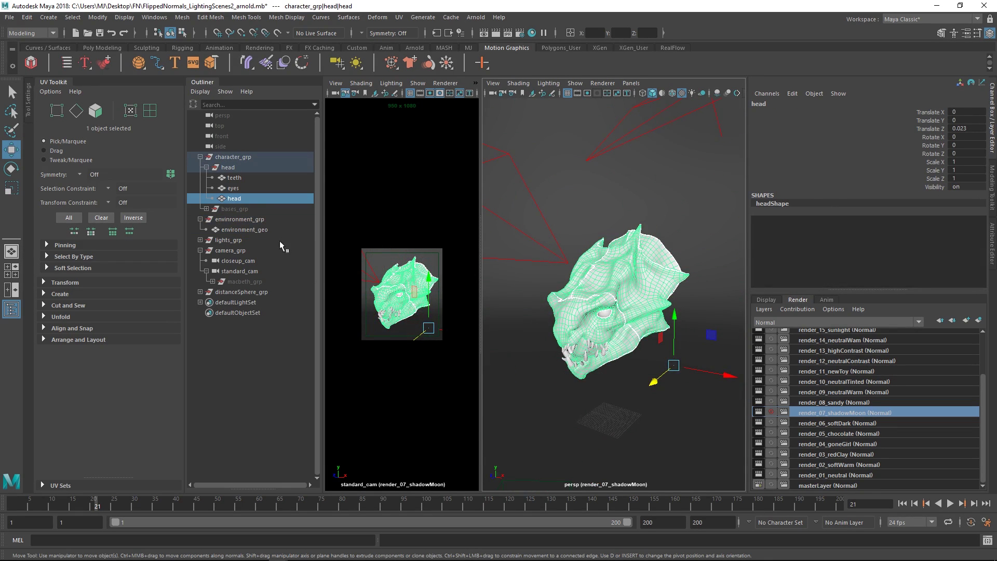
left_click(234, 165)
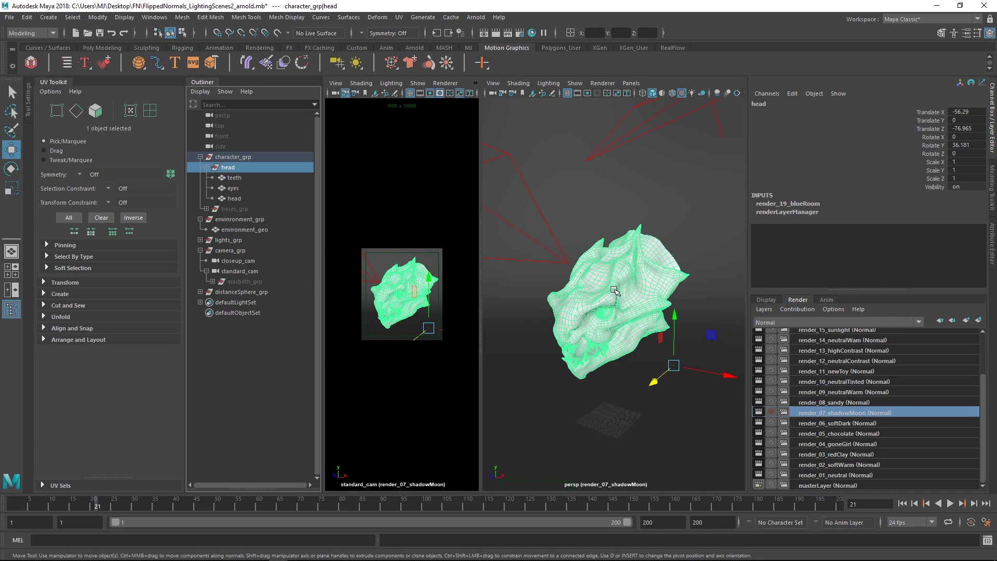
Select the head and teeth meshes together and assign them a new Arnold aiStandardSurface material.
left_click(234, 198)
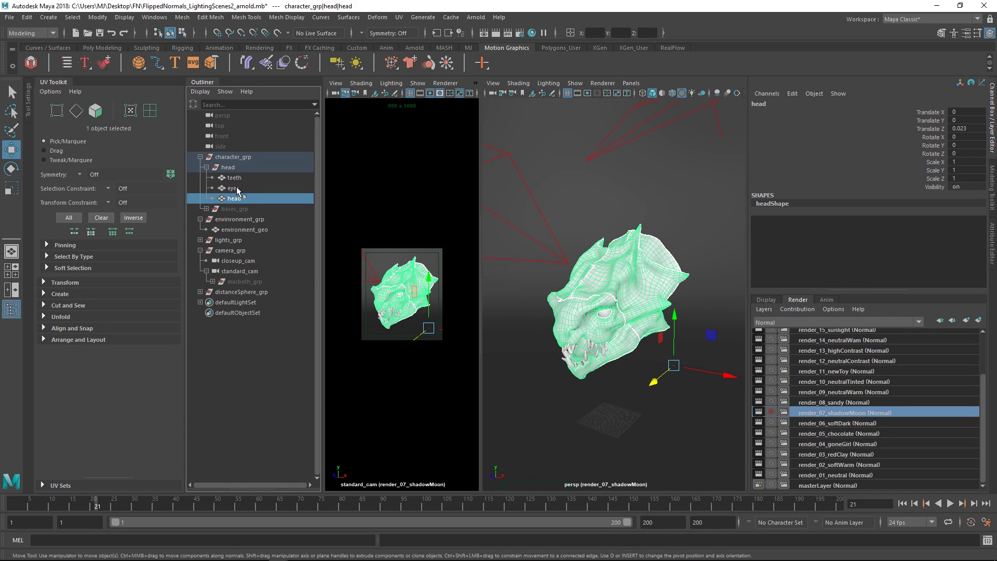
left_click(244, 175, "ctrl")
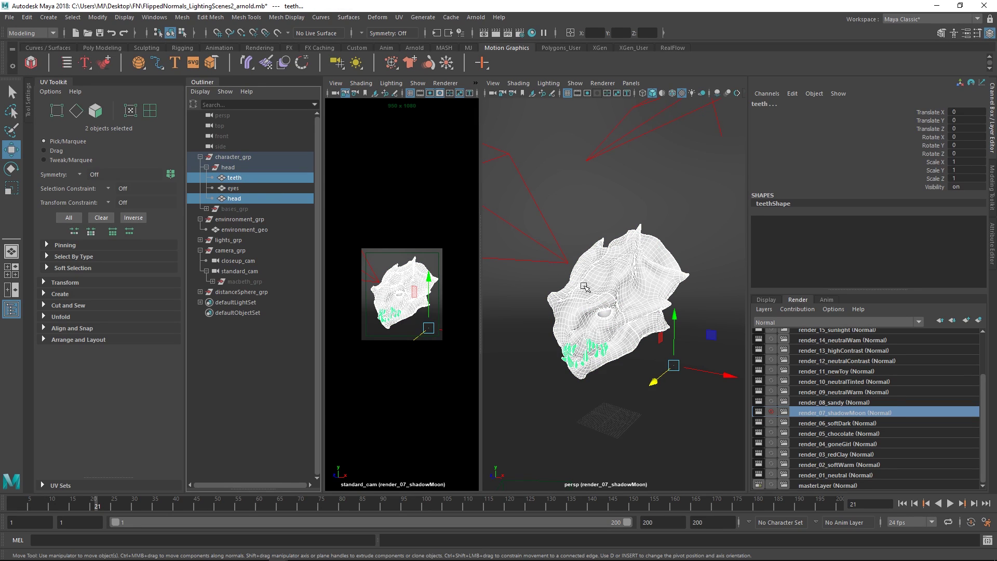
right_click_drag(589, 251, 591, 270)
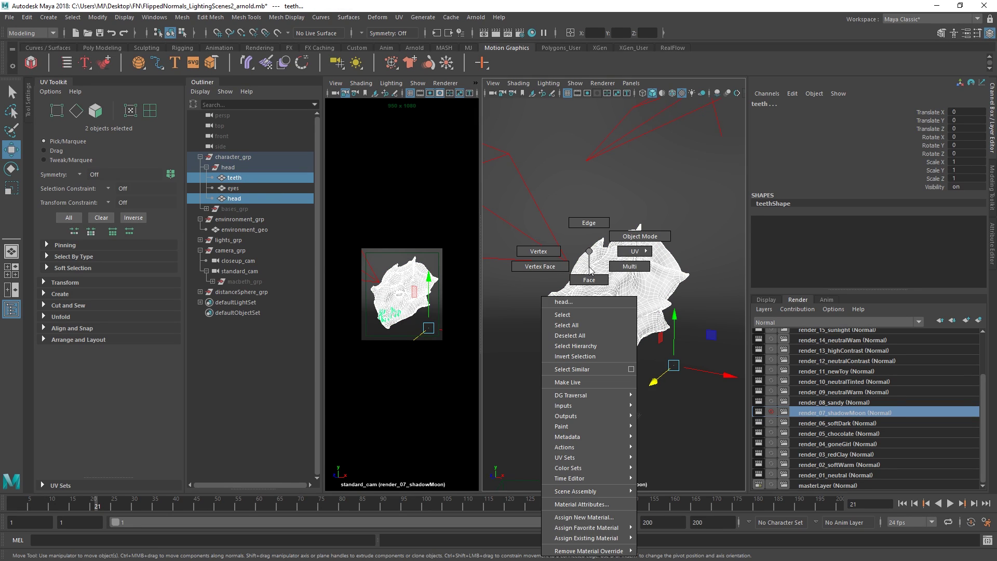
mouse_move(600, 528)
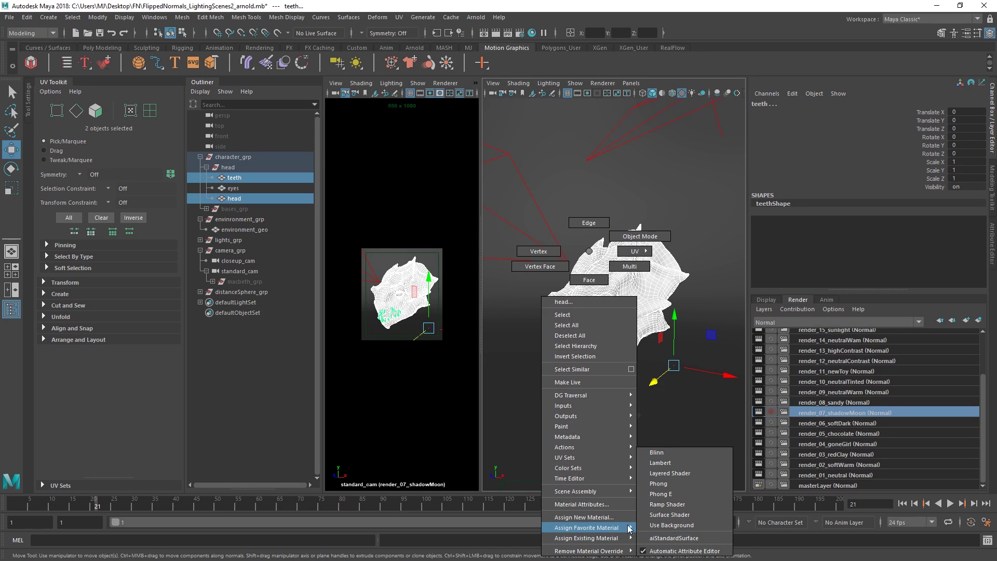
left_click(605, 517)
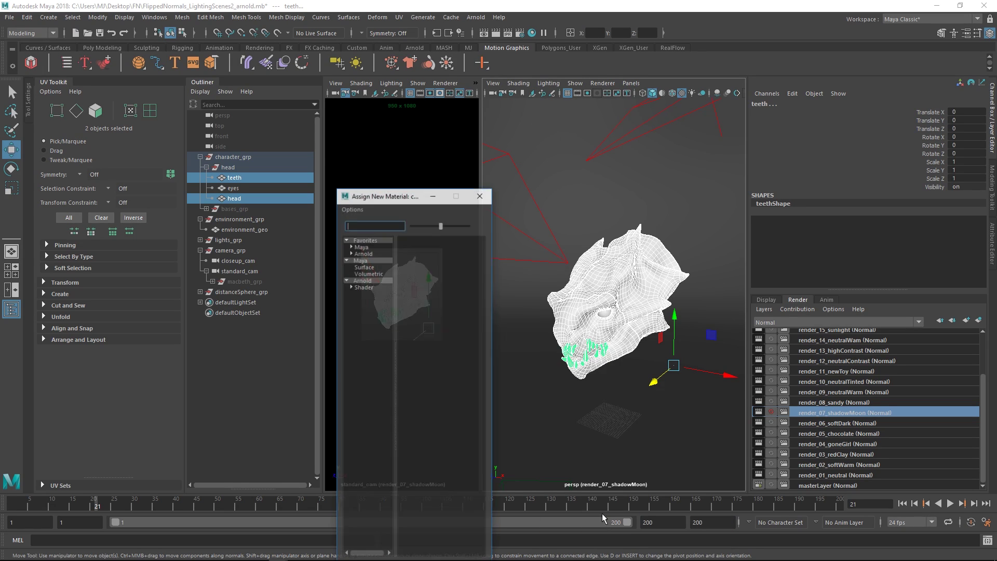
left_click(365, 286)
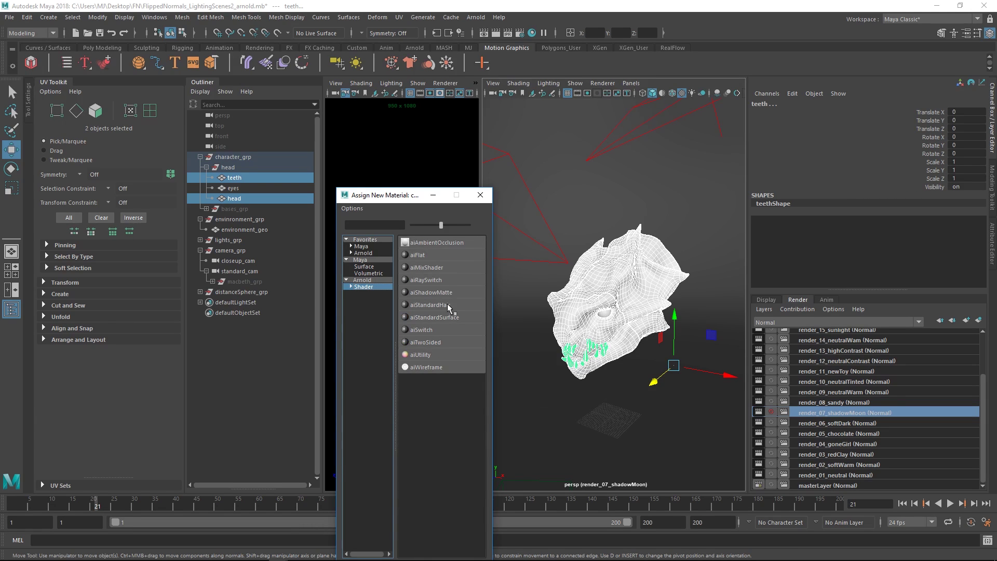
left_click(438, 318)
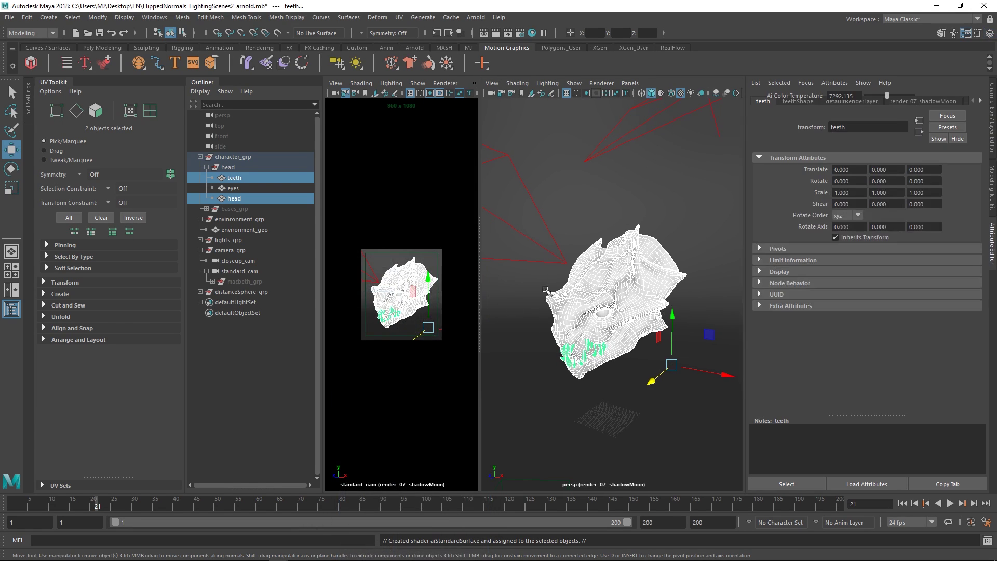
Rename the new shader as bodyTeeth_sha and raise its specular roughness to about 0.415.
left_click(937, 102)
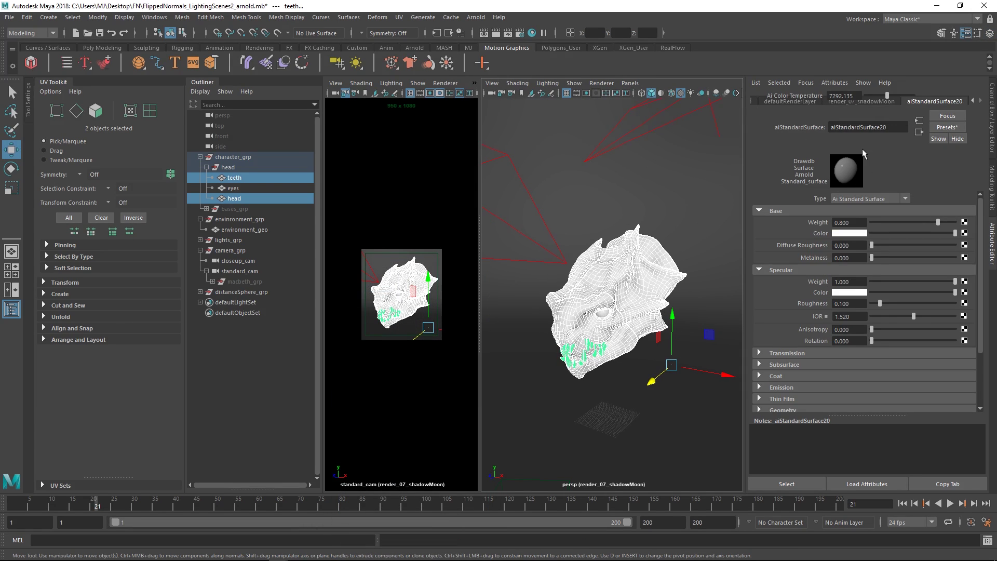
double_click(866, 127)
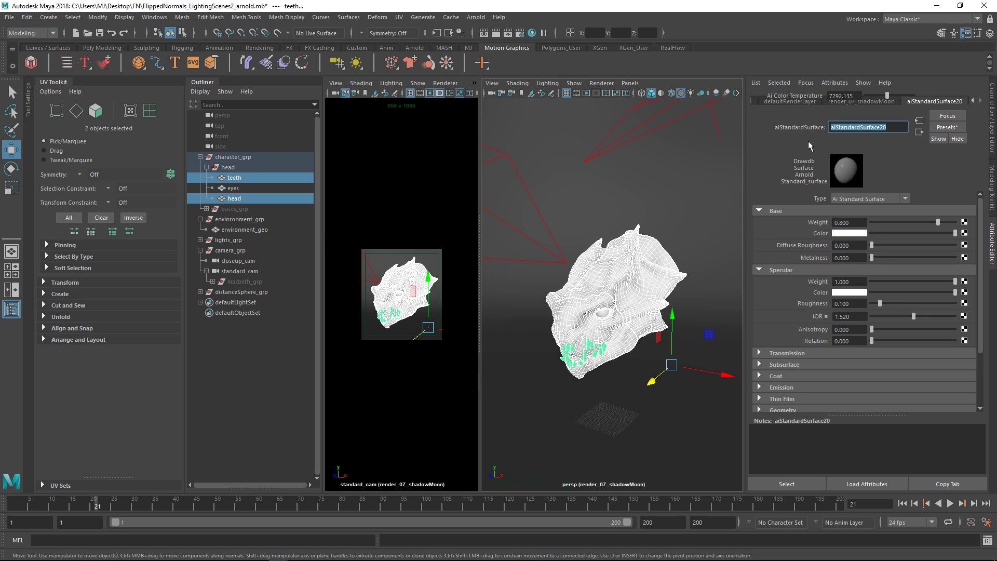
type("bodyTeeth_sha")
key("Return")
left_click_drag(871, 127, 860, 128)
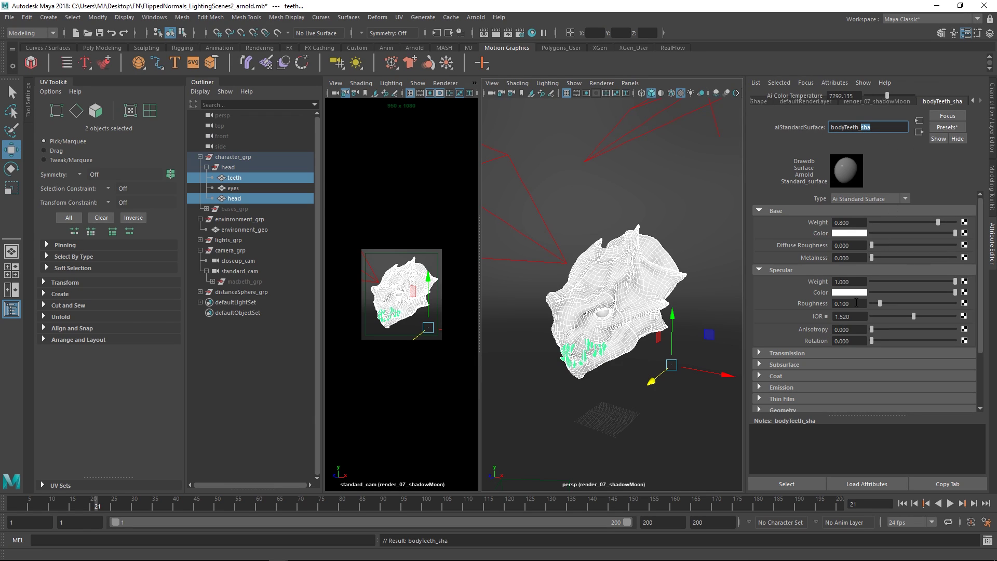
left_click_drag(885, 304, 904, 300)
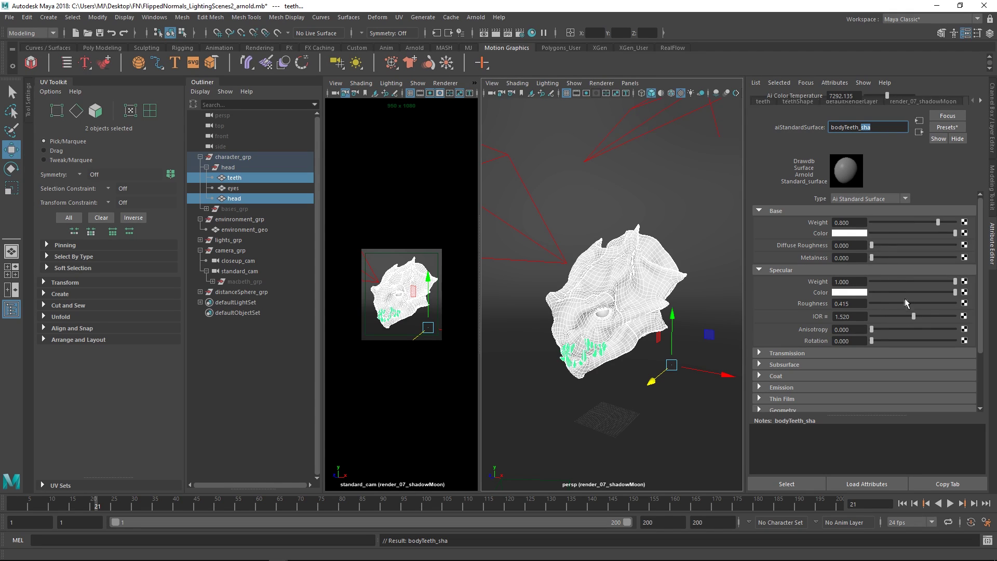
left_click(628, 184)
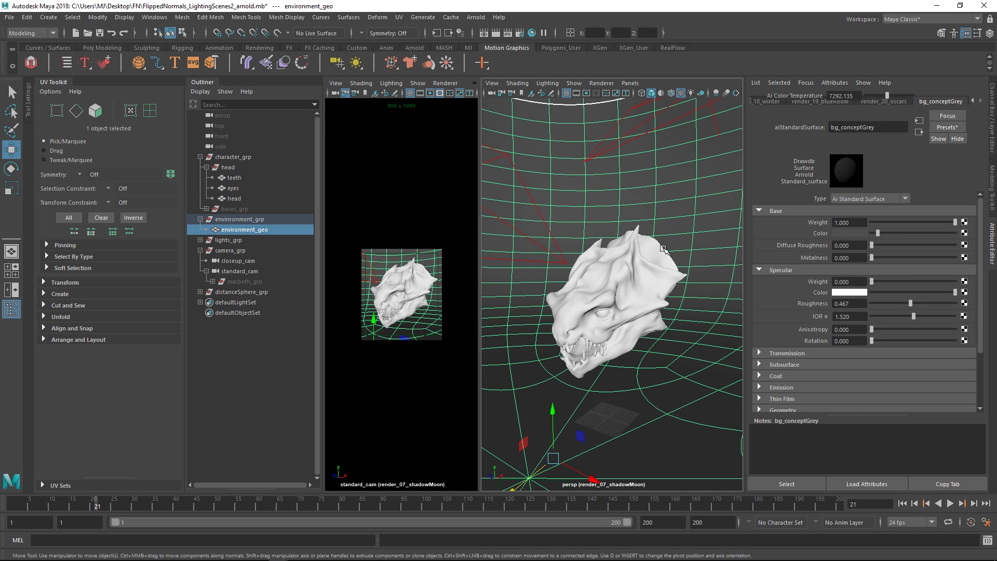
Connect a file texture to the displacement material of the head's shading group and show the file node's attributes.
left_click(667, 298)
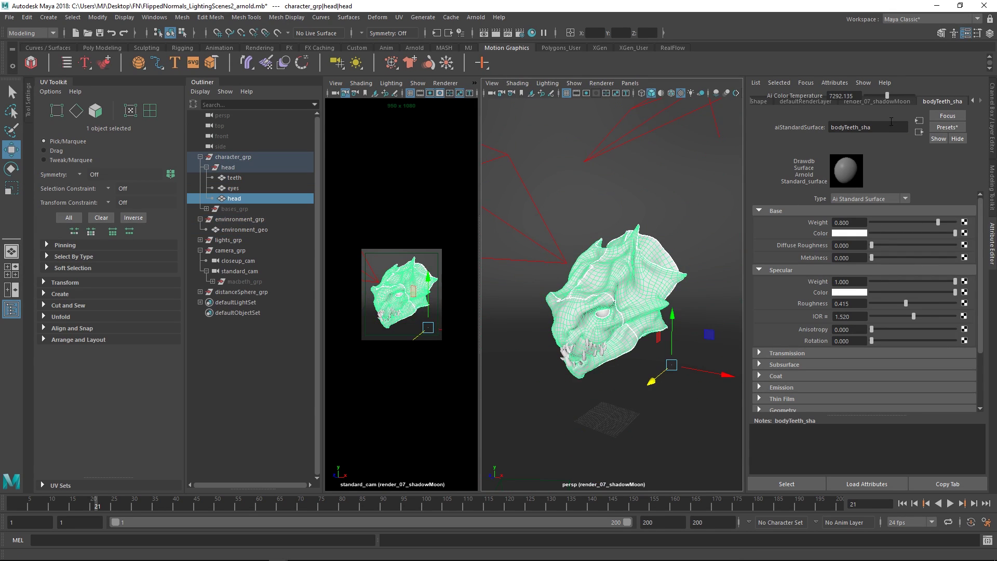
left_click(919, 131)
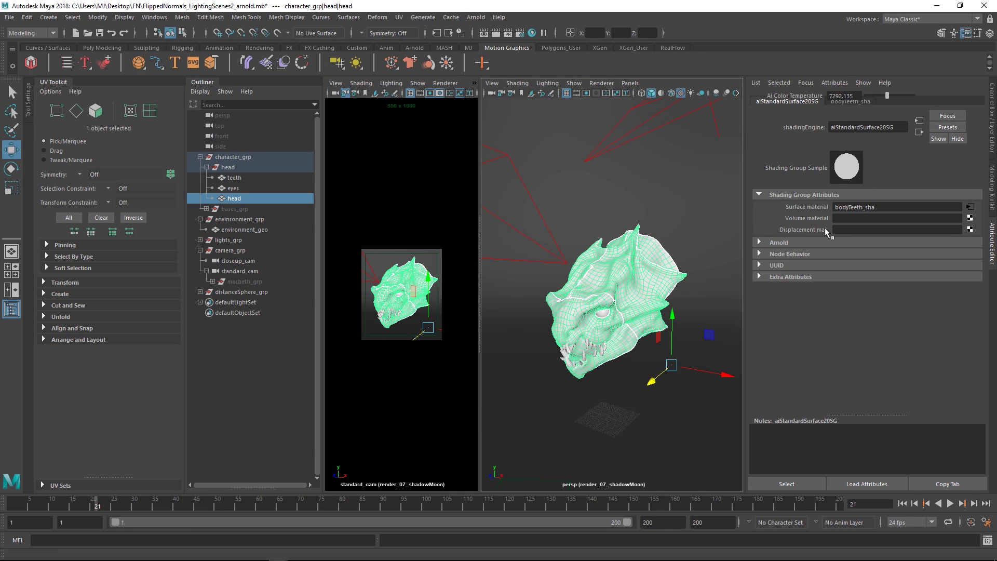
left_click(970, 229)
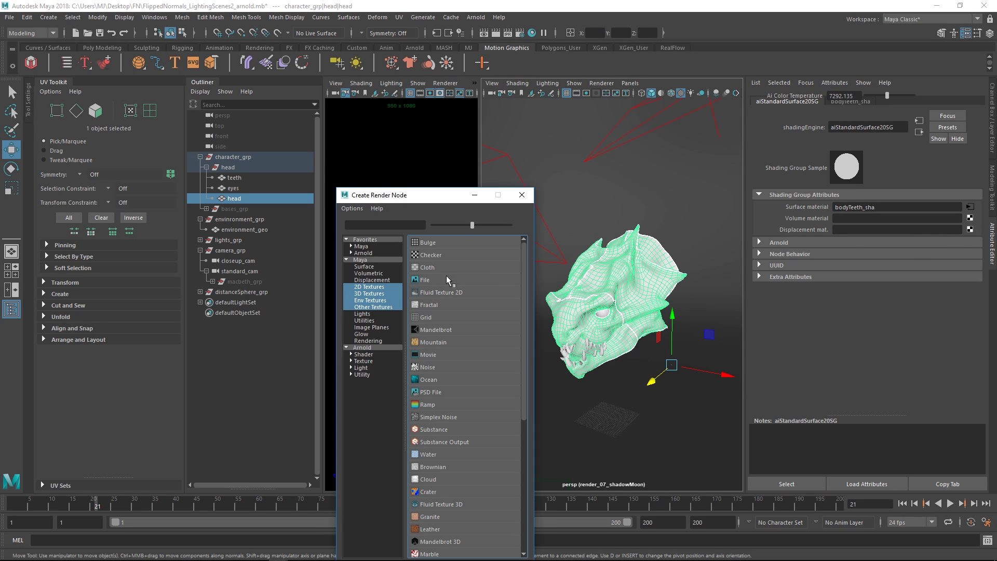
left_click(424, 280)
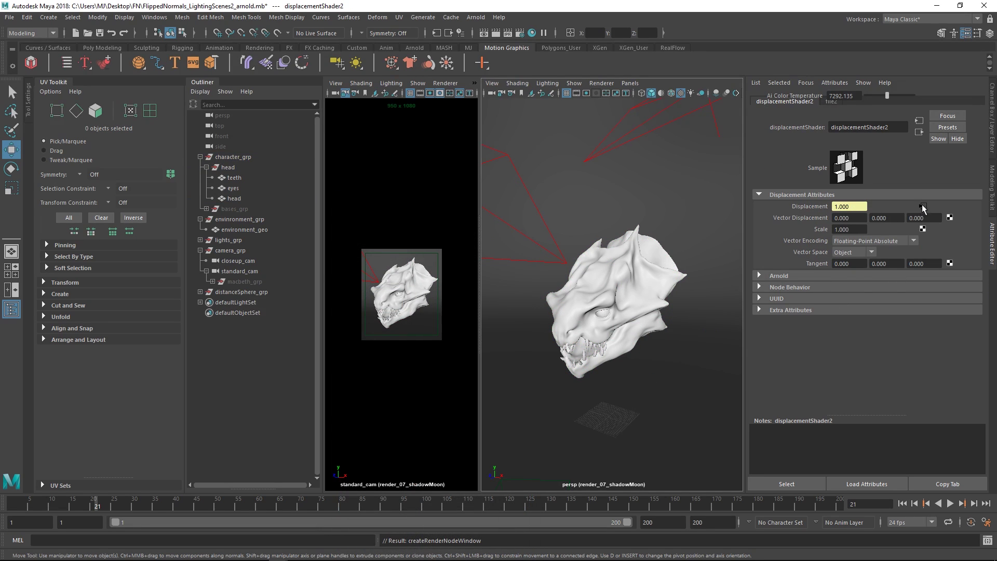
left_click(919, 207)
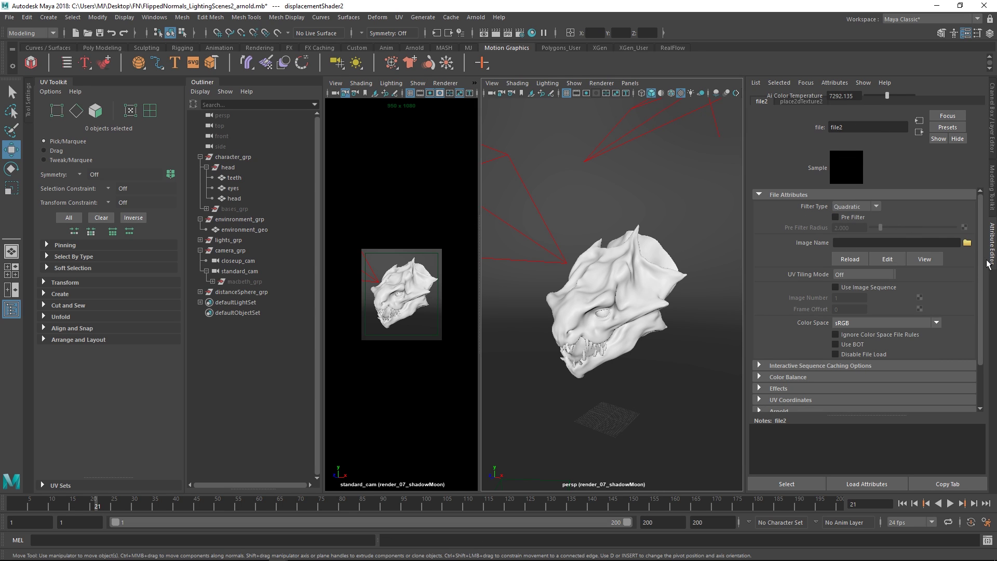
Load disp.1001.exr from the 03 subfolder of maps02 as the displacement texture's image.
left_click(967, 245)
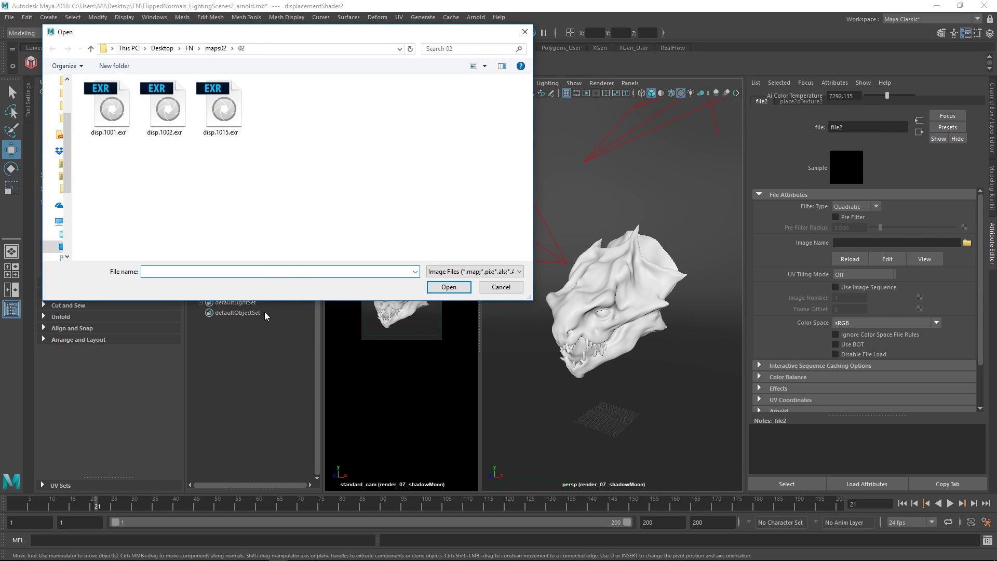
type("disp.")
left_click(272, 169)
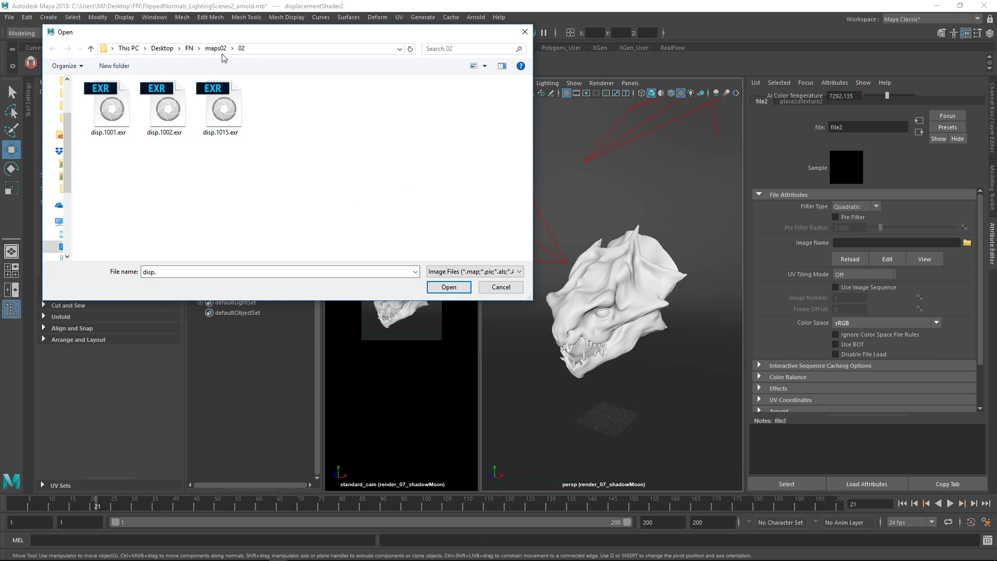
left_click(225, 49)
double_click(164, 106)
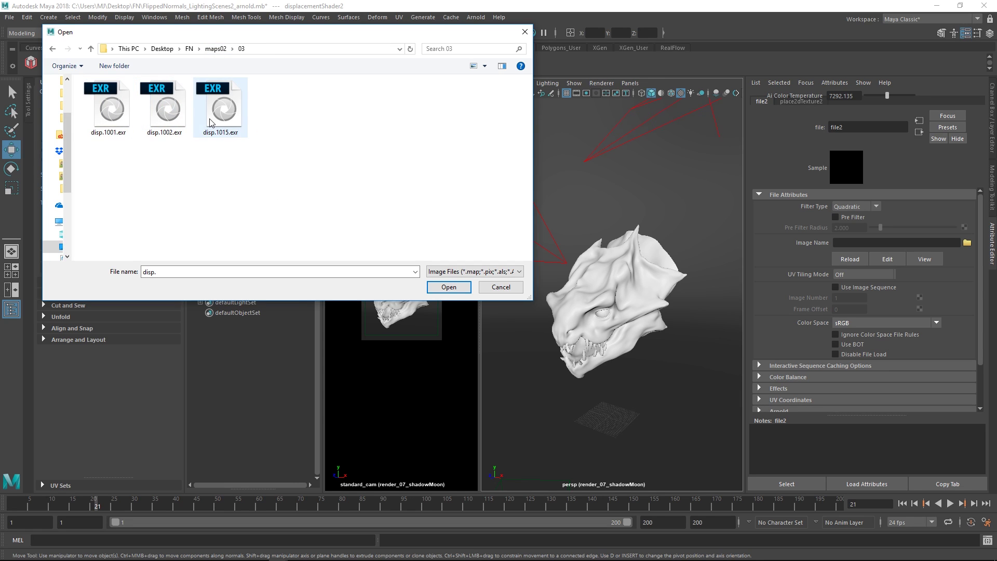
left_click(118, 114)
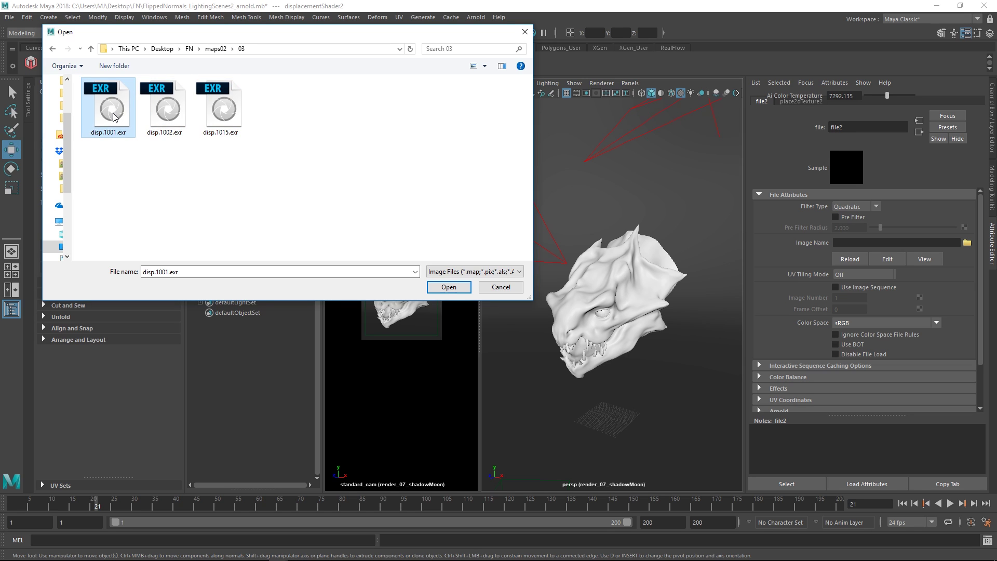
double_click(114, 114)
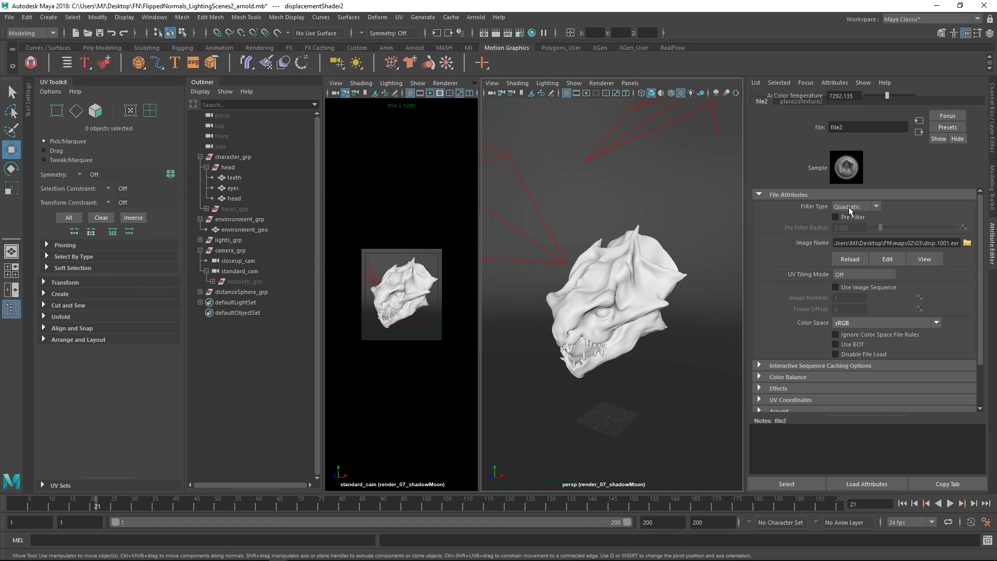
Turn off the displacement texture's filtering and set its UV tiling mode to UDIM (Mari).
left_click(852, 206)
left_click(854, 219)
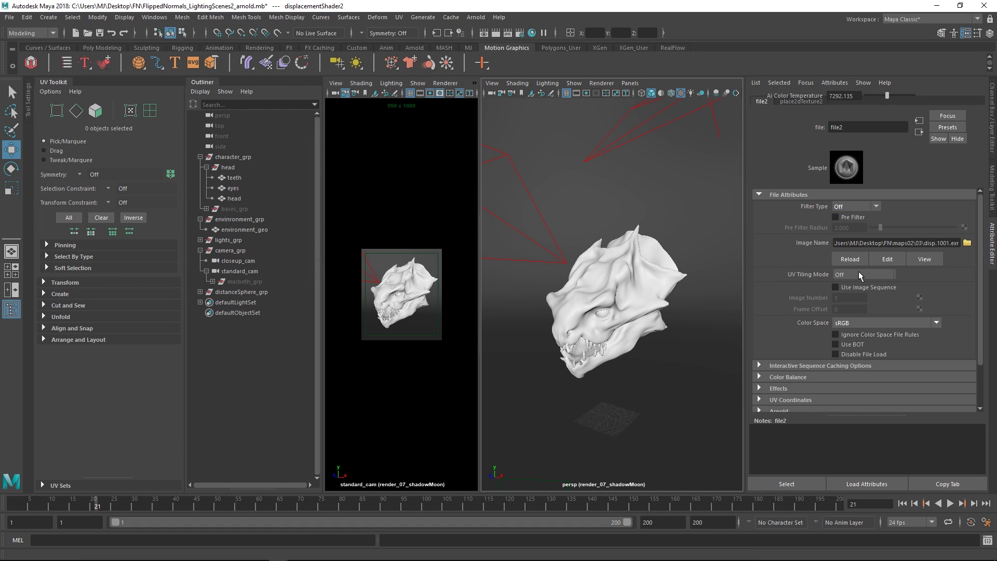
left_click(832, 275)
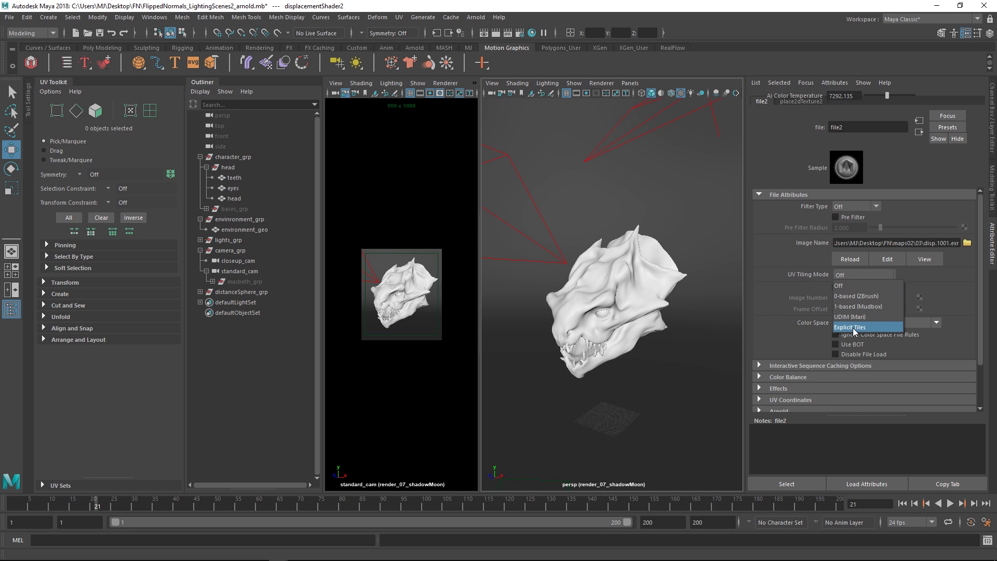
left_click(831, 312)
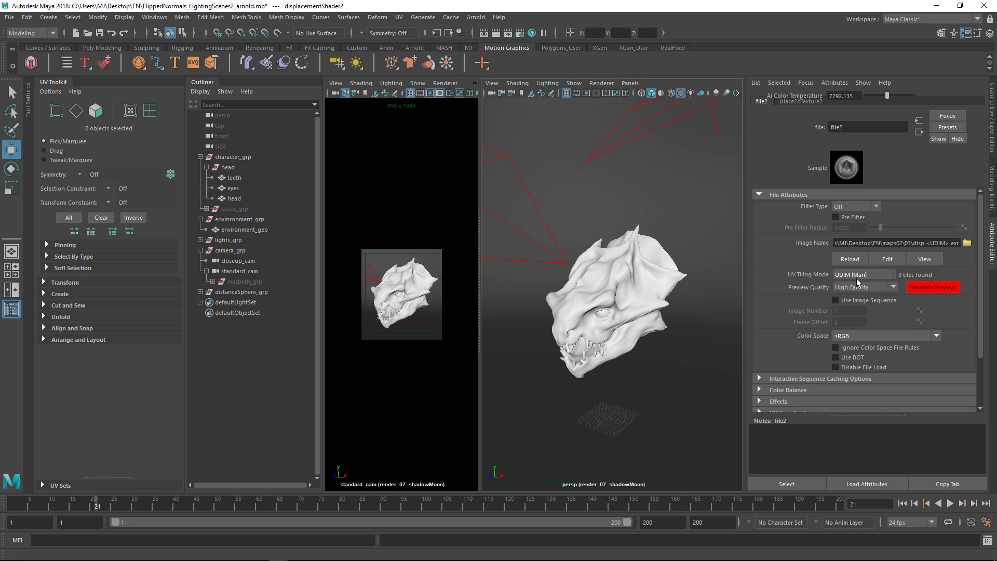
left_click_drag(928, 246, 949, 251)
left_click(940, 243)
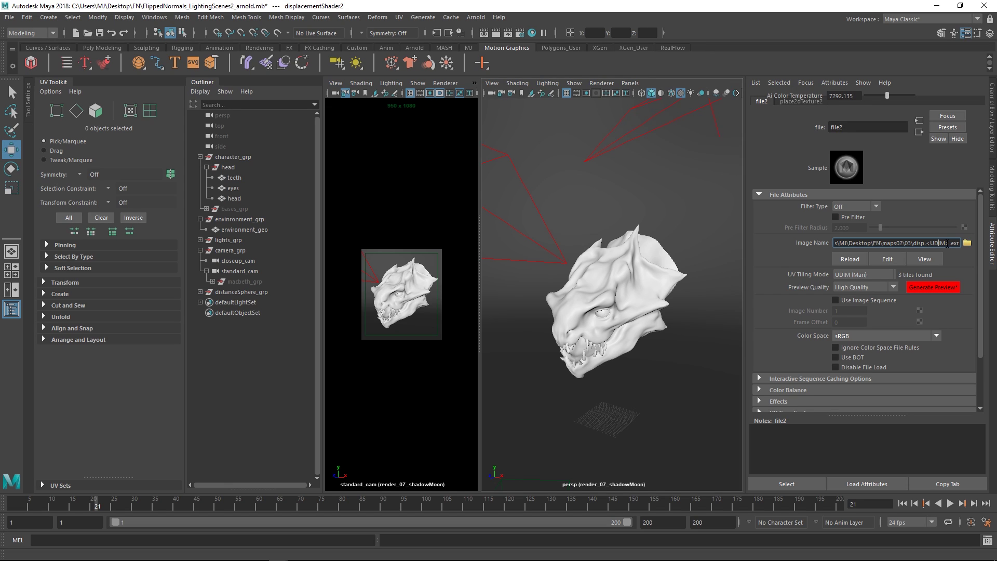
double_click(942, 243)
left_click(943, 244)
double_click(935, 243)
Select the head mesh and show the attributes of its headShape node.
left_click(918, 132)
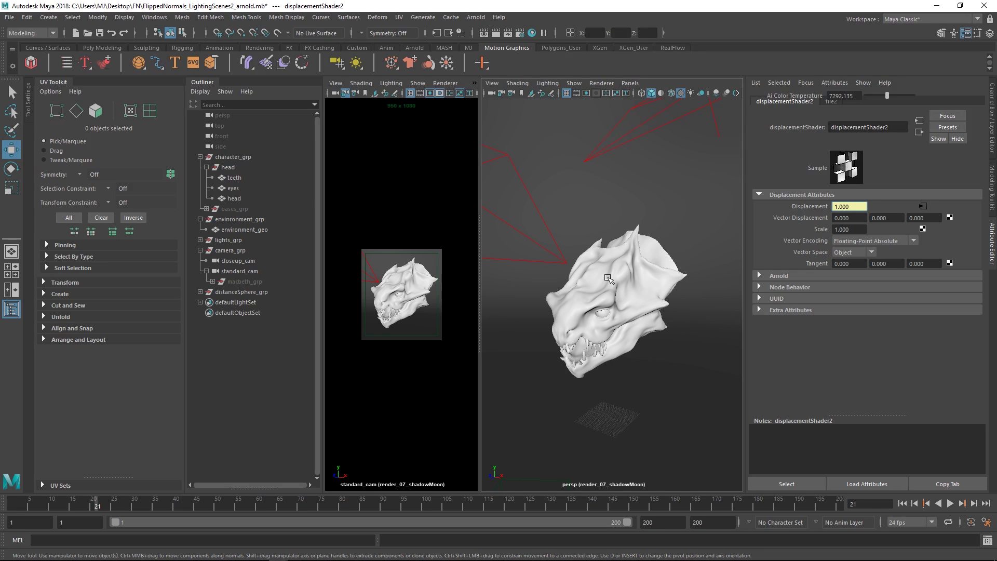
left_click(608, 278)
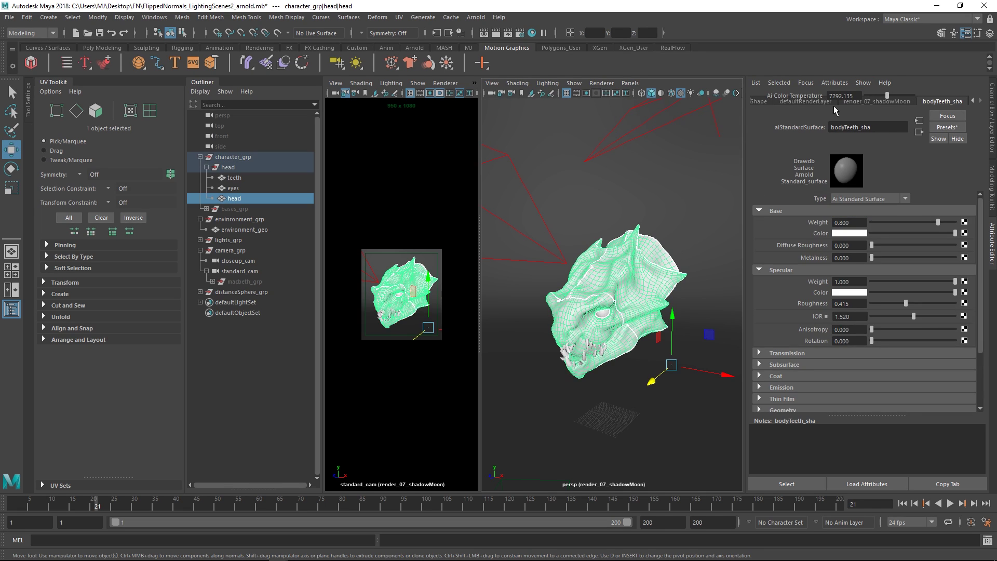
left_click(803, 102)
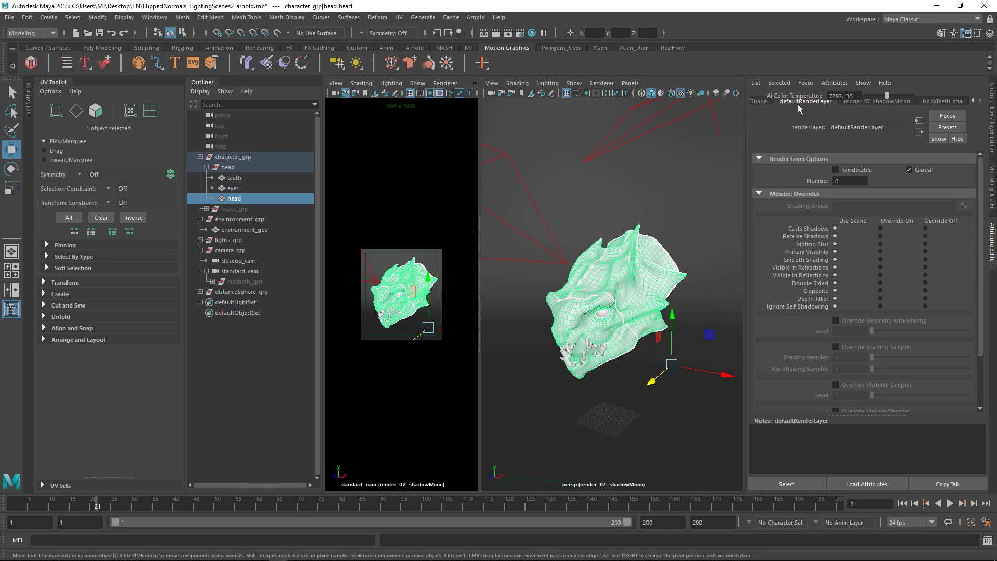
left_click(759, 102)
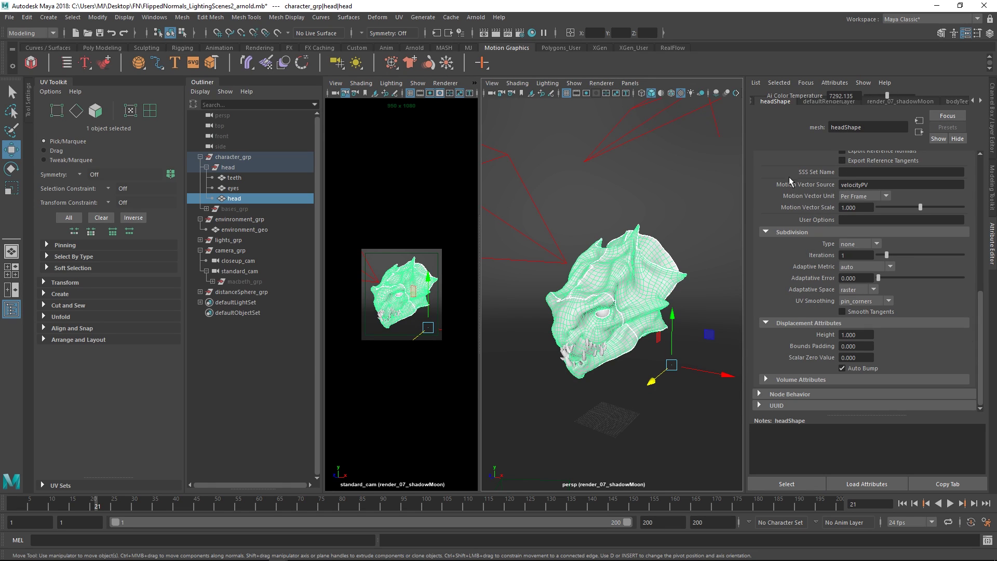
scroll(789, 179, "up", 10)
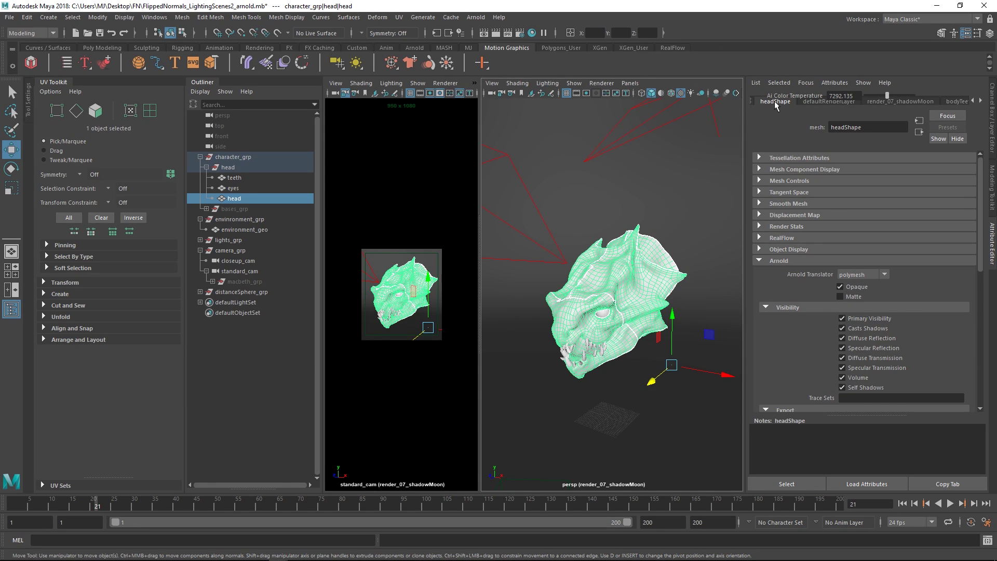
scroll(774, 101, "up", 1)
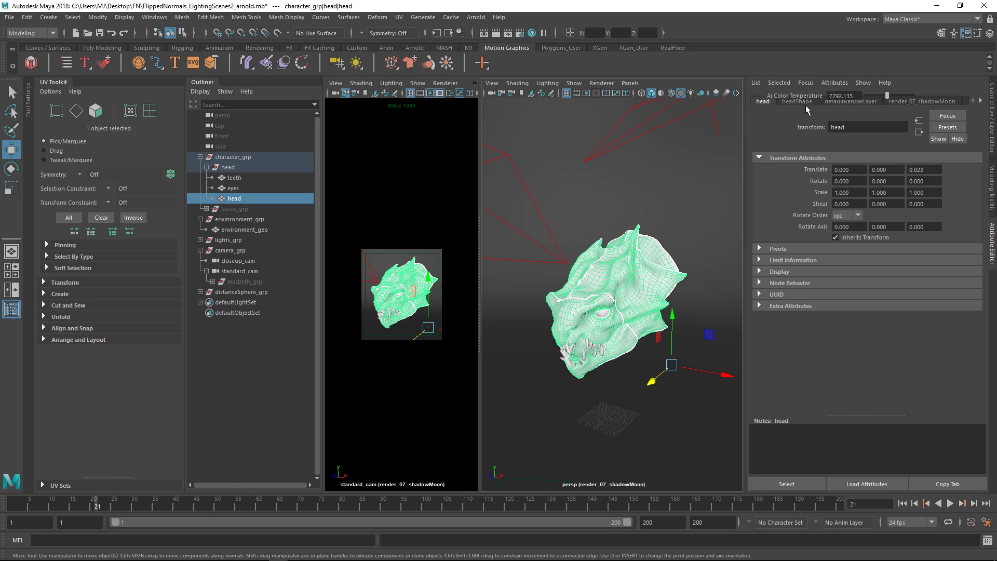
left_click(805, 104)
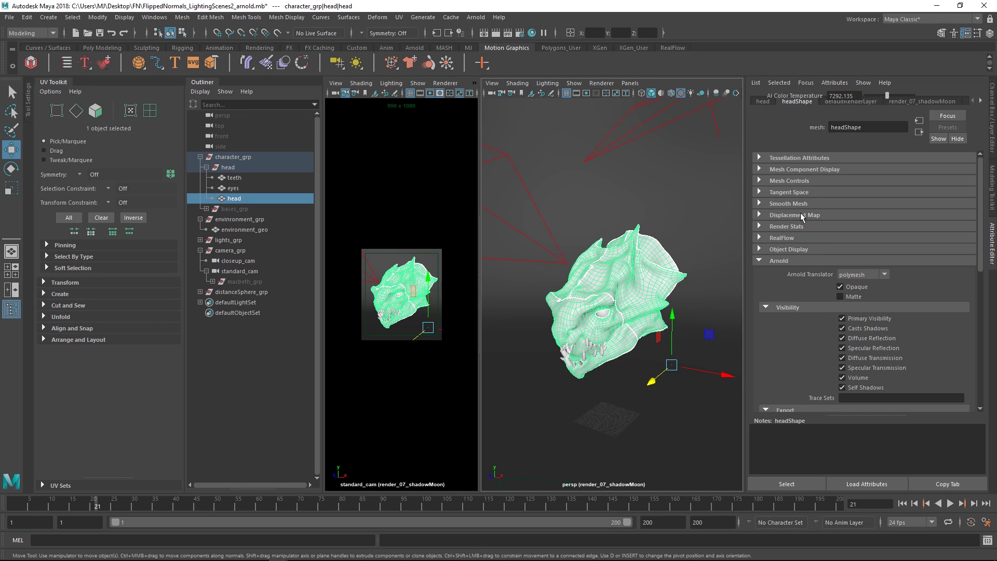
Set the head shape's Arnold subdivision type to catclark with 3 iterations.
scroll(778, 338, "down", 5)
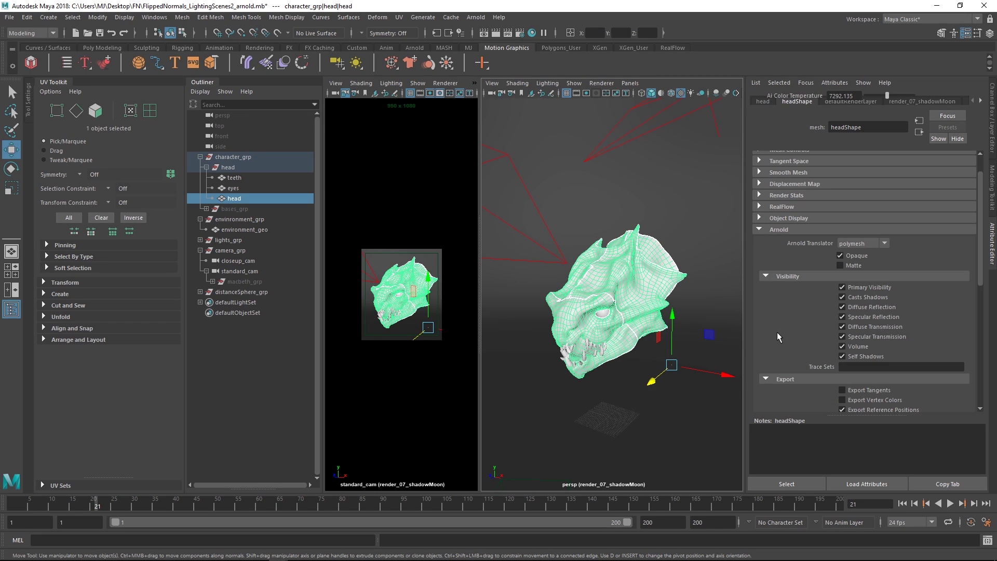
scroll(786, 327, "down", 3)
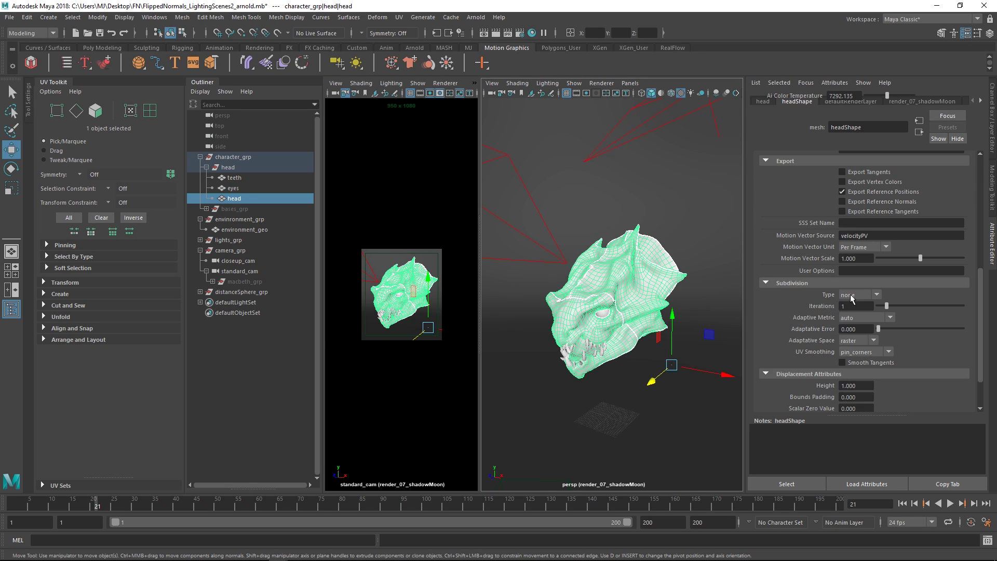
left_click(851, 295)
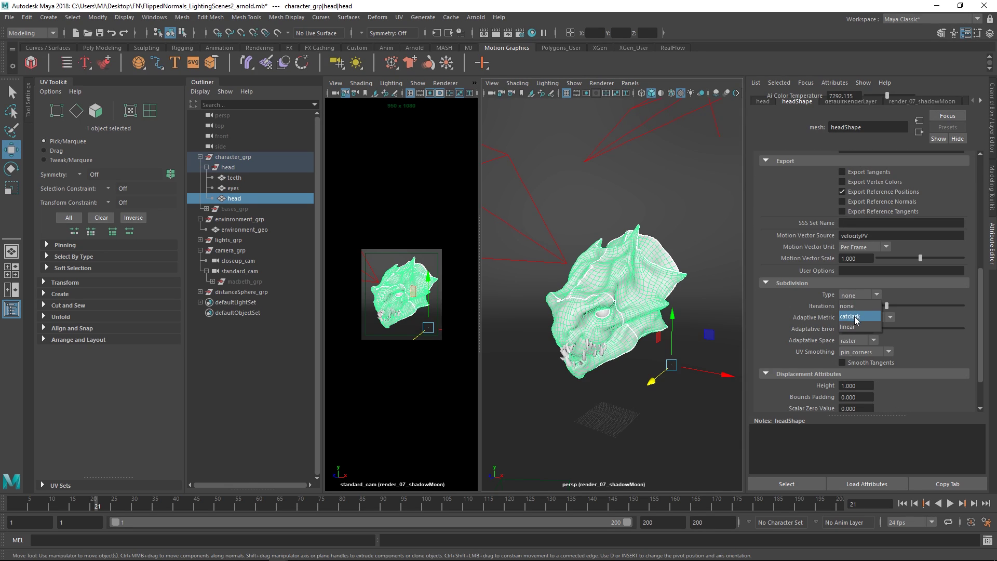
left_click(856, 317)
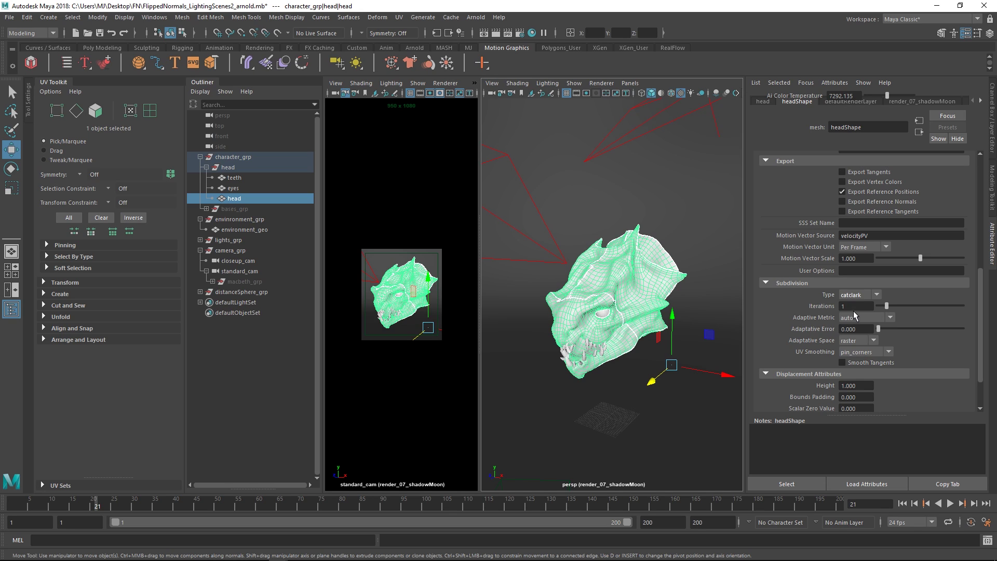
double_click(842, 306)
key("Return")
scroll(819, 310, "down", 2)
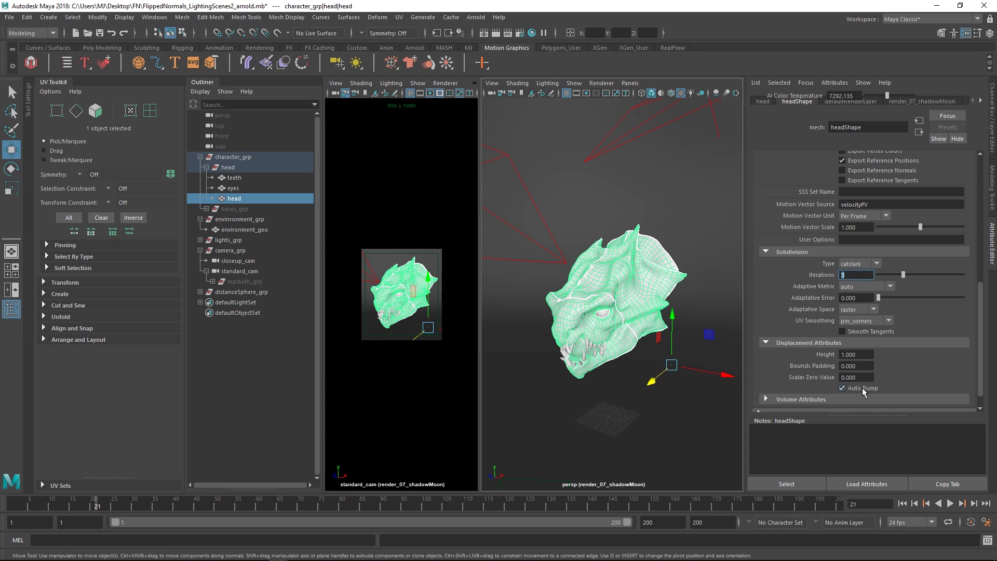
left_click(859, 278)
left_click_drag(859, 277, 834, 280)
left_click(856, 278)
Set the head shape's displacement bounds padding to -0.5.
left_click(864, 366)
type("-")
type("0.5")
key("Return")
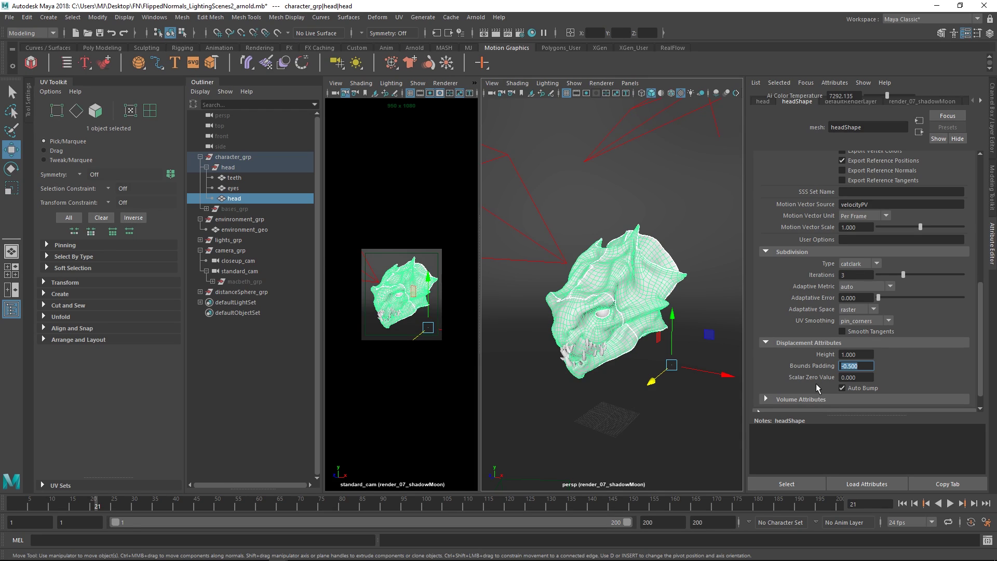
Set the teeth mesh's displacement bounds padding to -0.5 and turn on its Auto Bump.
left_click(234, 178)
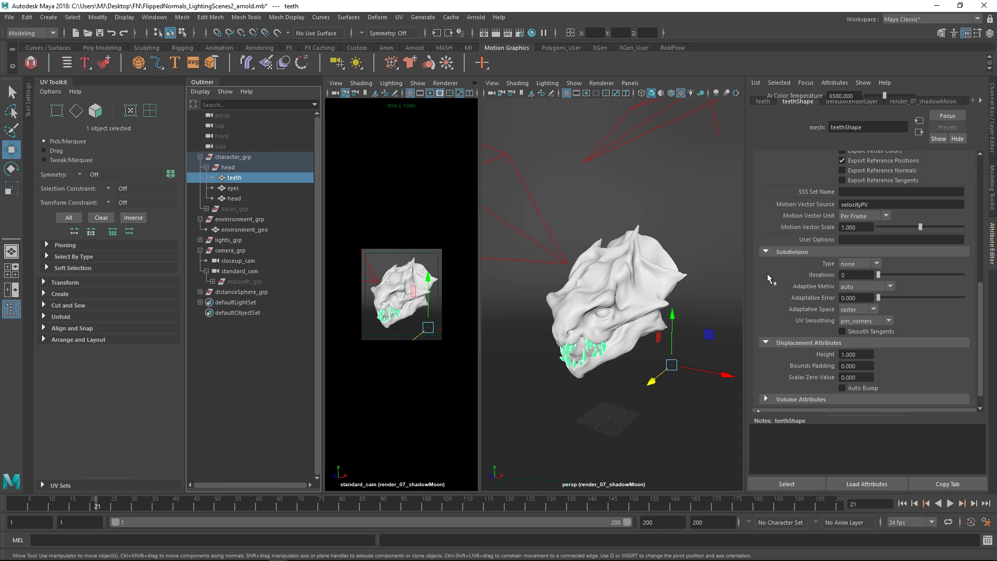
left_click_drag(863, 366, 797, 381)
type("-")
type("0.5")
key("Return")
left_click(844, 388)
Set the teeth shape's Arnold subdivision type to catclark with 3 iterations.
left_click(872, 263)
left_click(851, 275)
type("3")
key("Return")
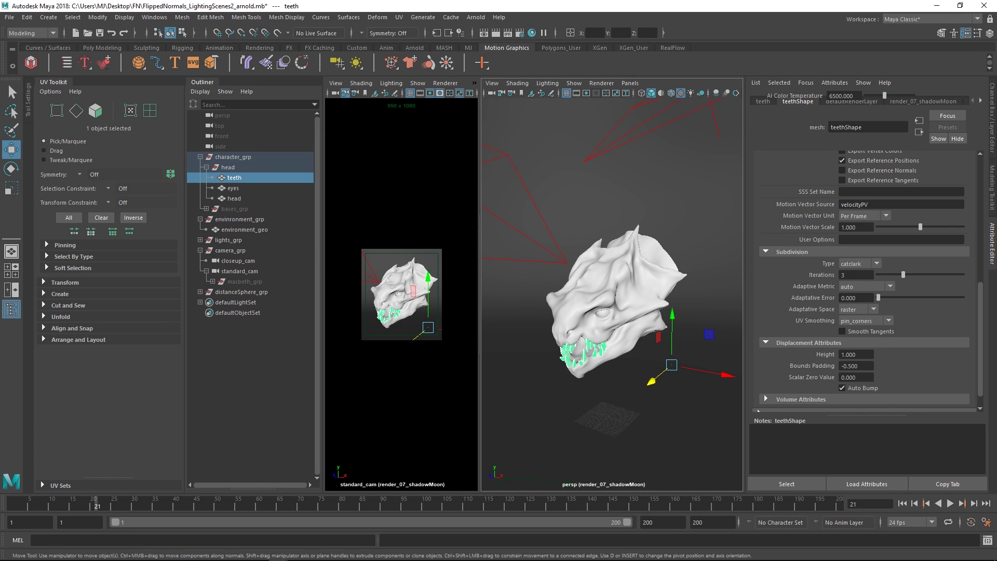
Bring the Render View onto the main screen and examine the displaced head and teeth in the Arnold render.
left_click_drag(996, 69, 376, 71)
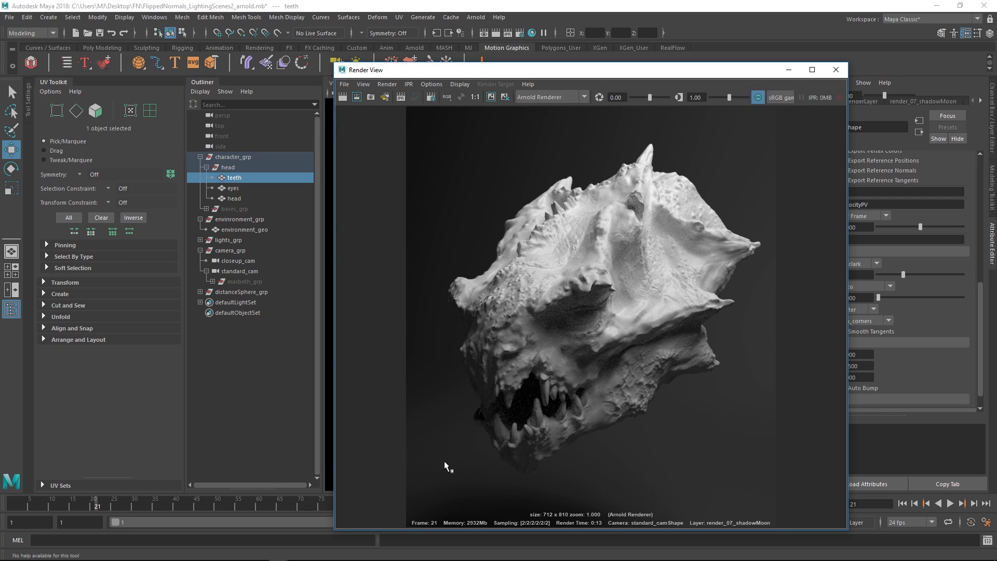
left_click_drag(642, 73, 491, 170)
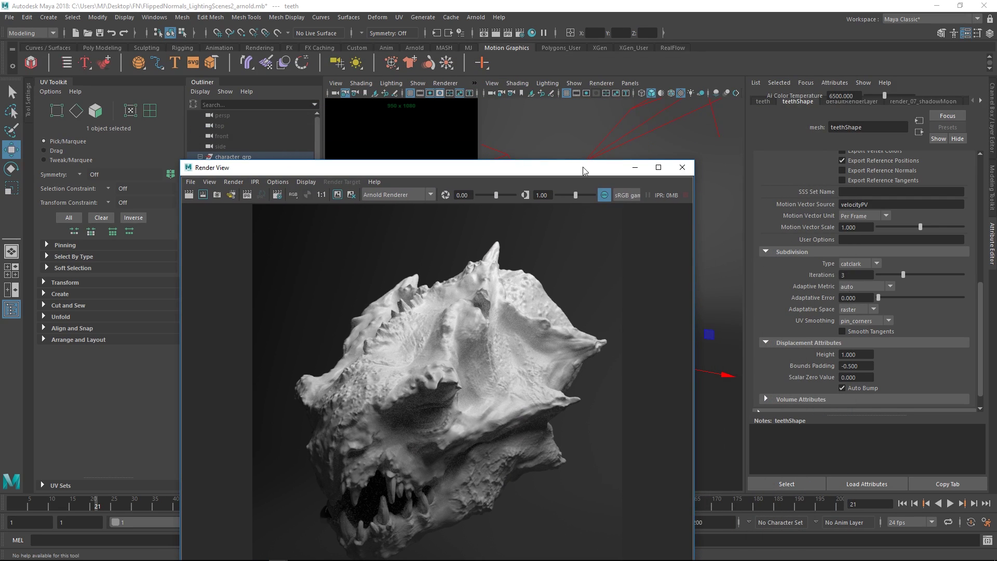
left_click_drag(565, 168, 594, 115)
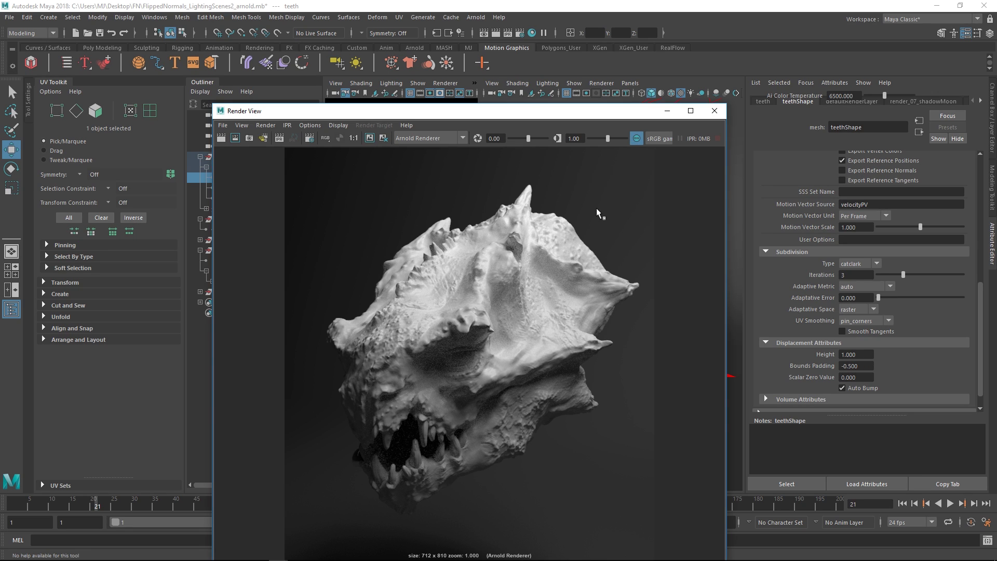
left_click_drag(571, 116, 594, 115)
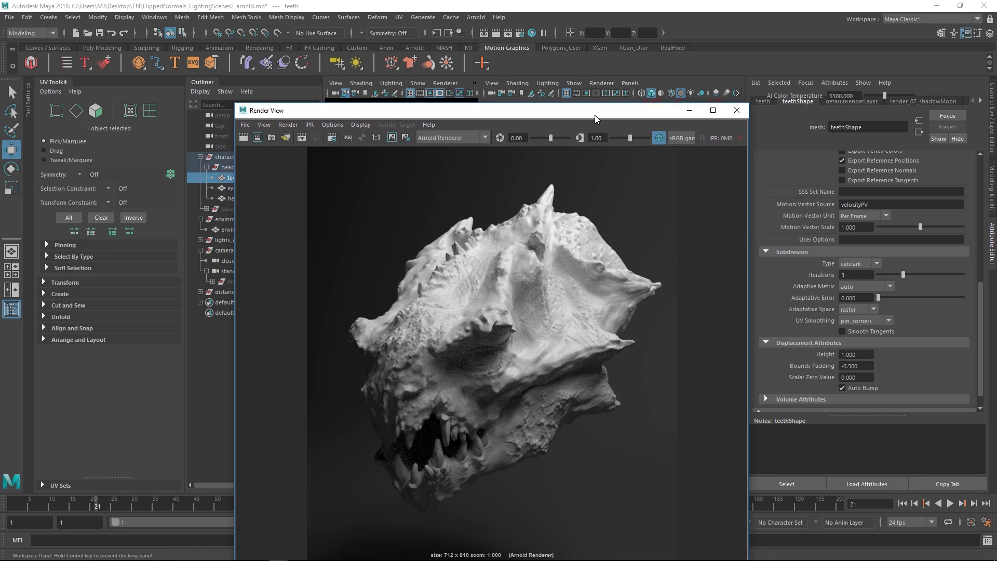